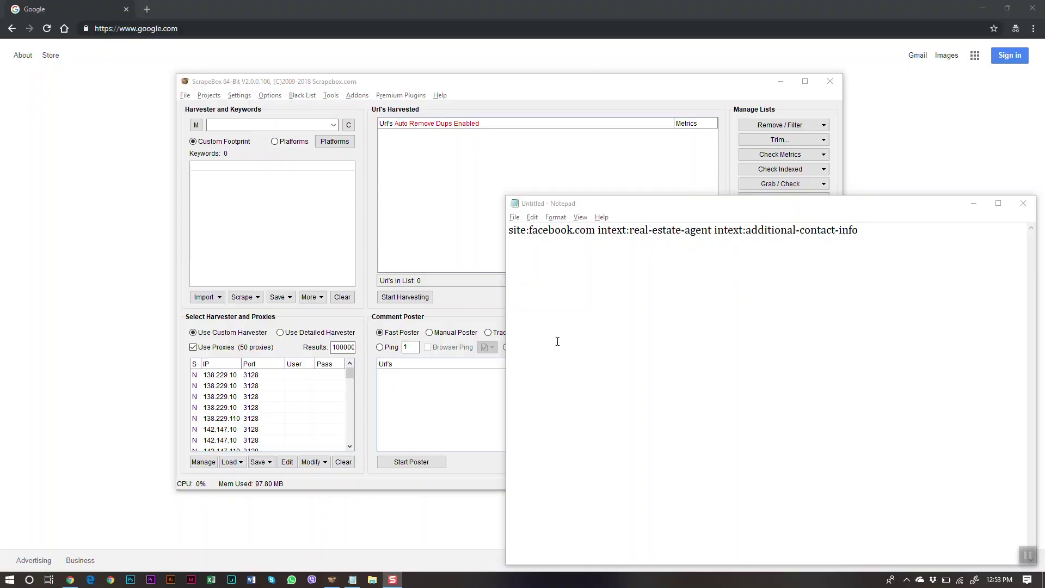
- Highlight the query's parts in the note one by one: site:facebook.com, intext:real-estate-agent and intext:additional-contact-info
{"action": "left_click_drag", "start_coordinate": [508, 230], "coordinate": [594, 225]}
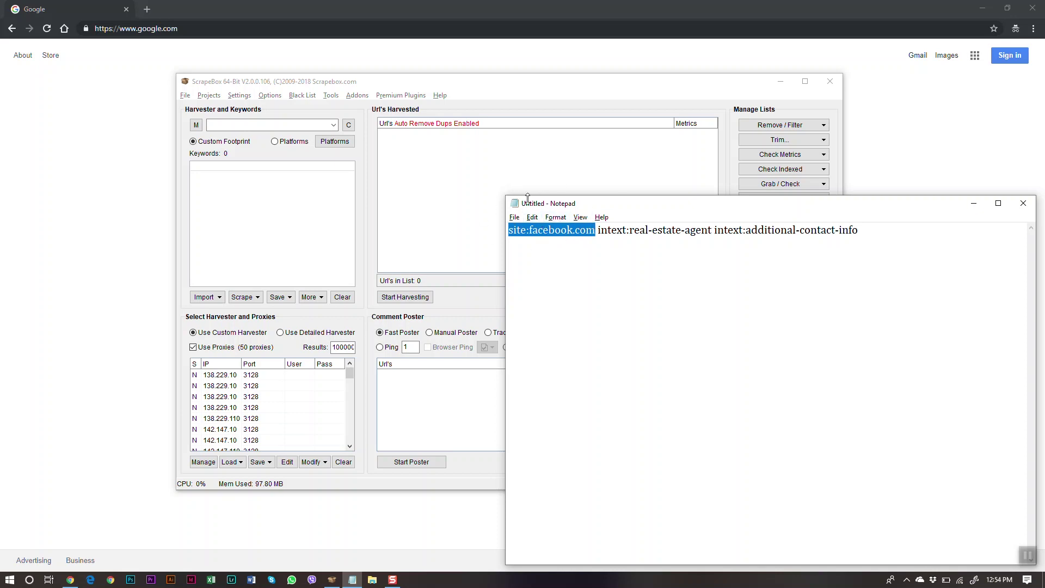
{"action": "left_click", "coordinate": [649, 231]}
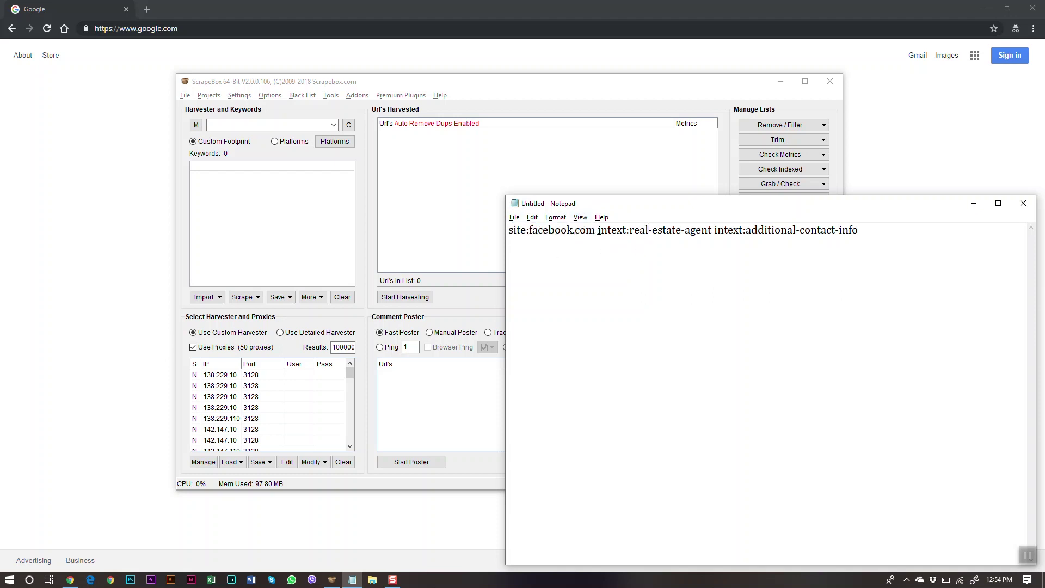
{"action": "left_click_drag", "start_coordinate": [599, 231], "coordinate": [712, 230]}
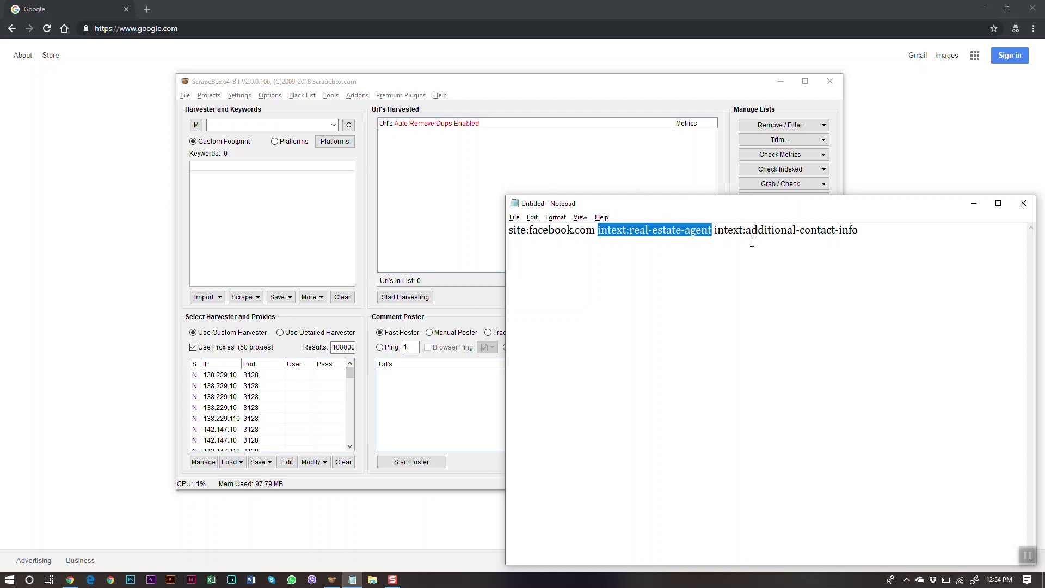
{"action": "left_click", "coordinate": [651, 233]}
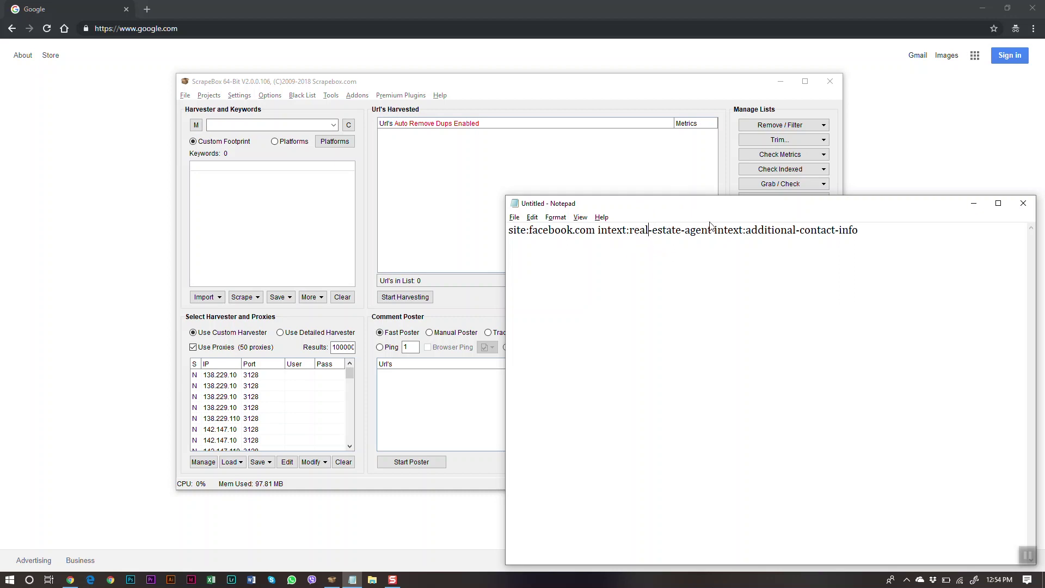
{"action": "left_click_drag", "start_coordinate": [714, 230], "coordinate": [870, 227]}
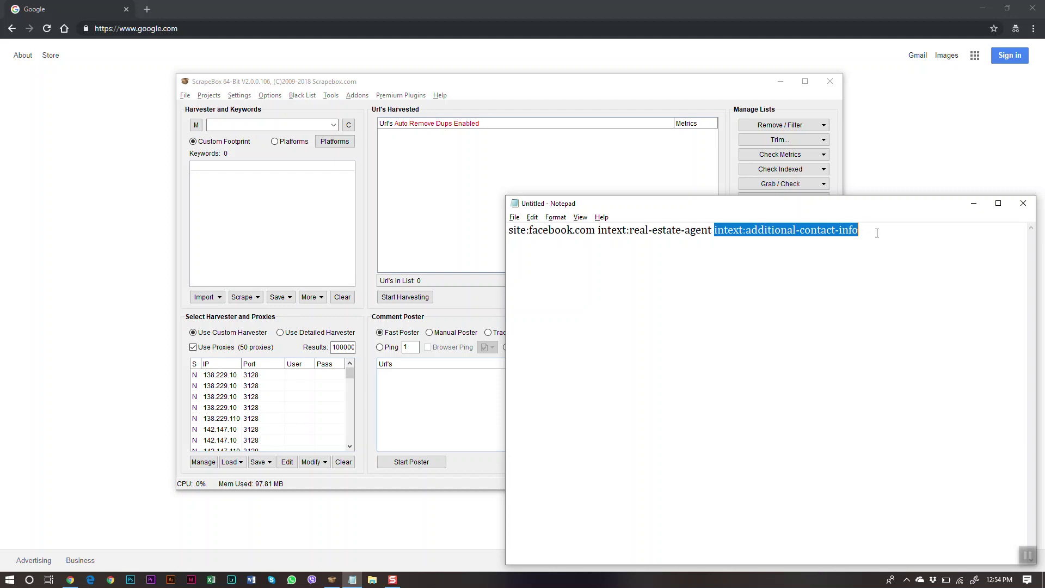
{"action": "left_click", "coordinate": [879, 238]}
{"action": "left_click_drag", "start_coordinate": [745, 231], "coordinate": [869, 235]}
{"action": "left_click", "coordinate": [870, 230]}
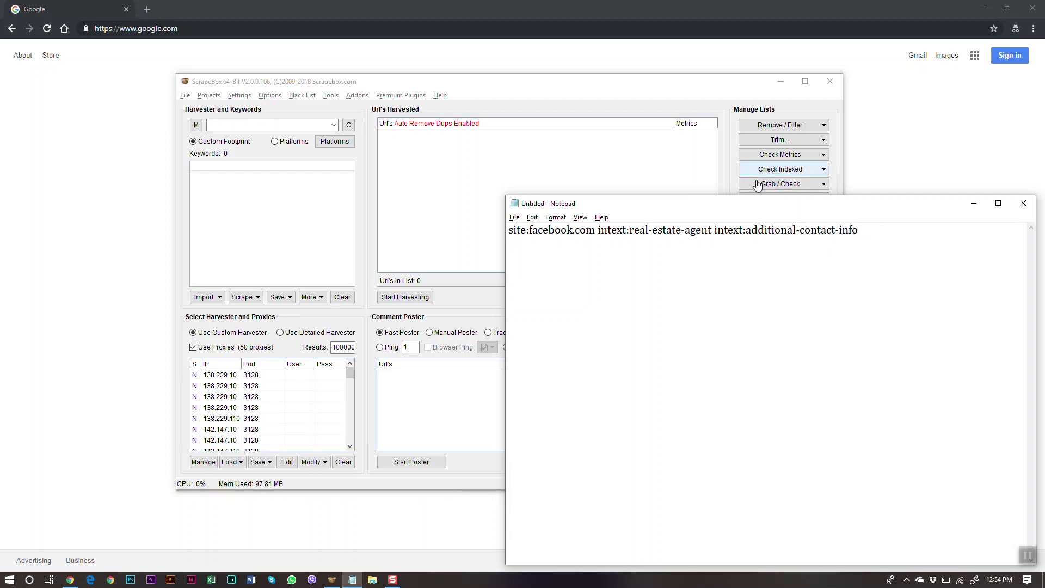
{"action": "left_click_drag", "start_coordinate": [747, 234], "coordinate": [870, 229]}
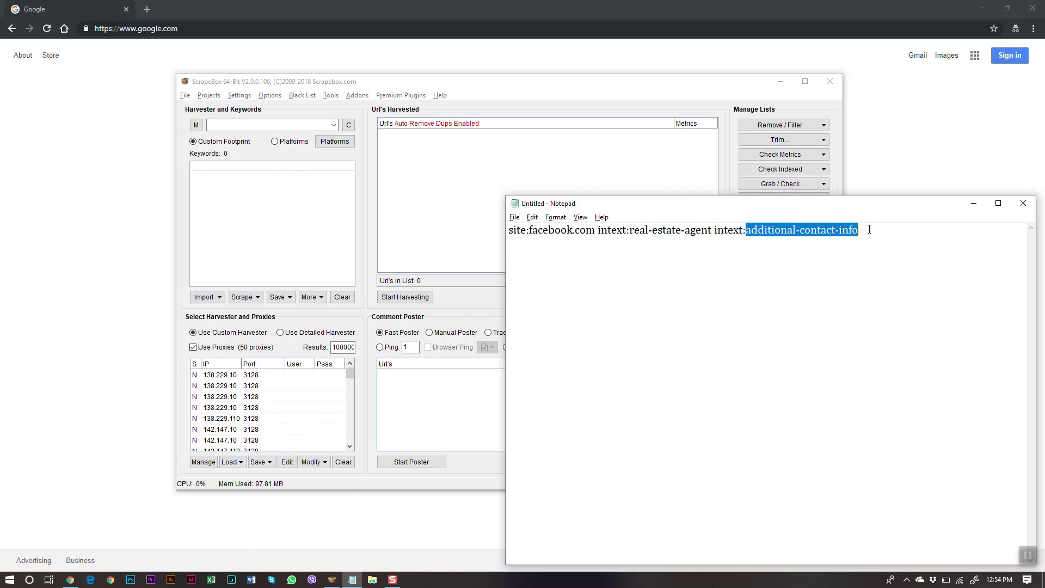
{"action": "left_click", "coordinate": [870, 229]}
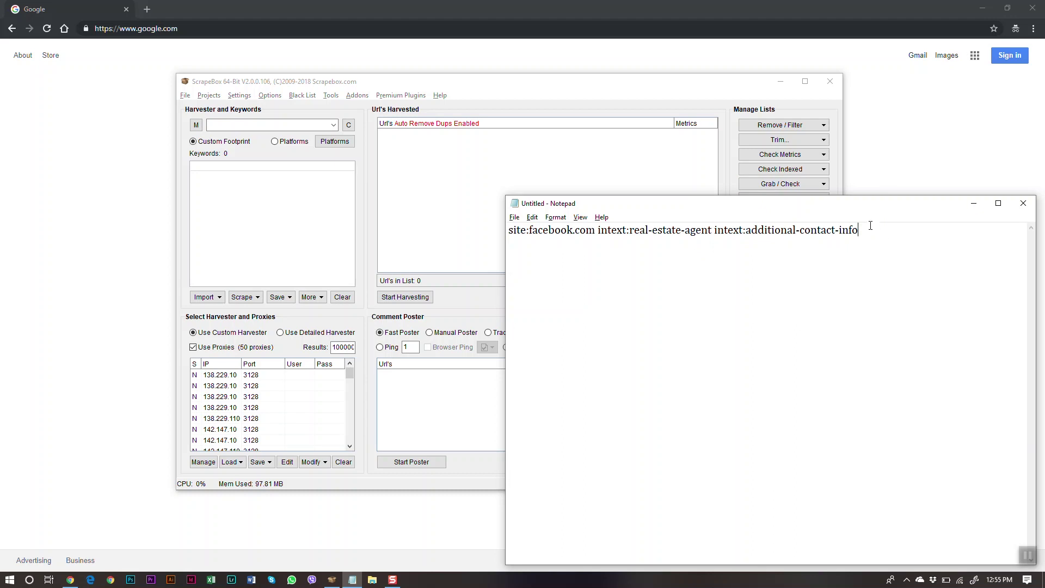
- Copy the full query site:facebook.com intext:real-estate-agent intext:additional-contact-info from the note into ScrapeBox's custom footprint
{"action": "left_click_drag", "start_coordinate": [868, 230], "coordinate": [484, 239]}
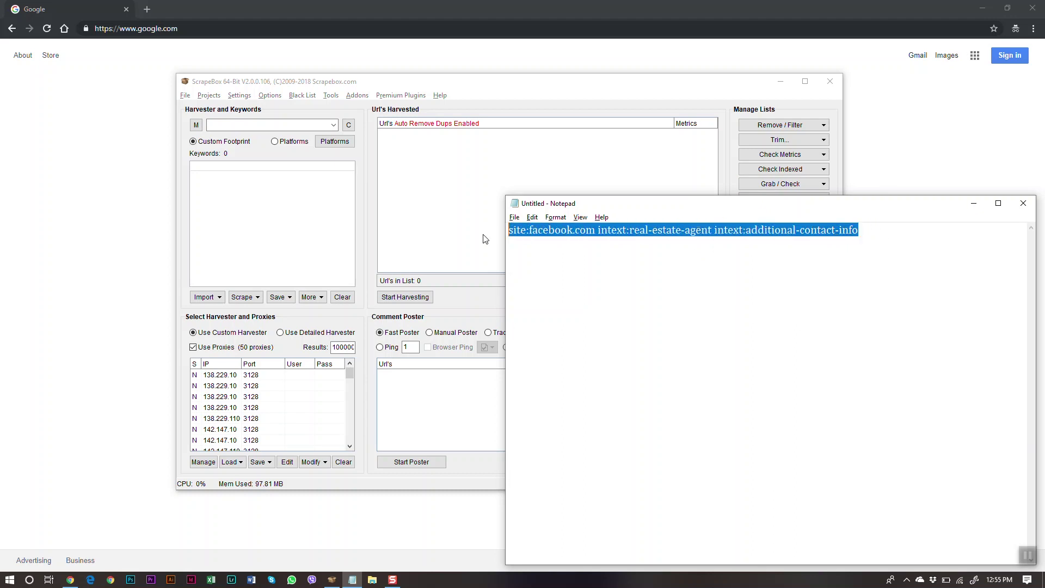
{"action": "left_click", "coordinate": [269, 125]}
{"action": "key", "text": "ctrl+v"}
{"action": "left_click_drag", "start_coordinate": [245, 125], "coordinate": [287, 127]}
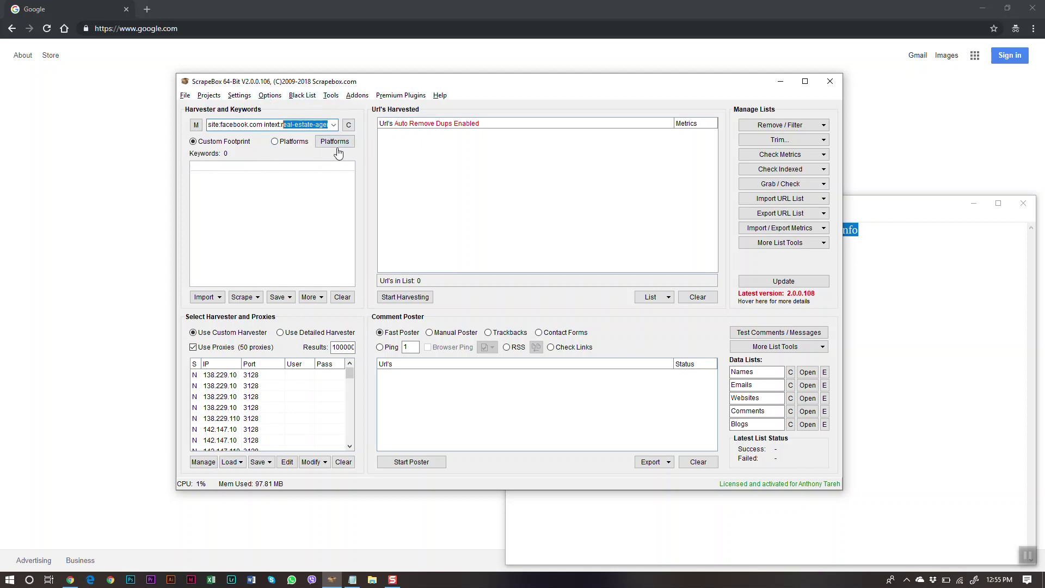
{"action": "left_click", "coordinate": [300, 123]}
{"action": "left_click", "coordinate": [411, 300]}
{"action": "left_click_drag", "start_coordinate": [336, 110], "coordinate": [465, 100]}
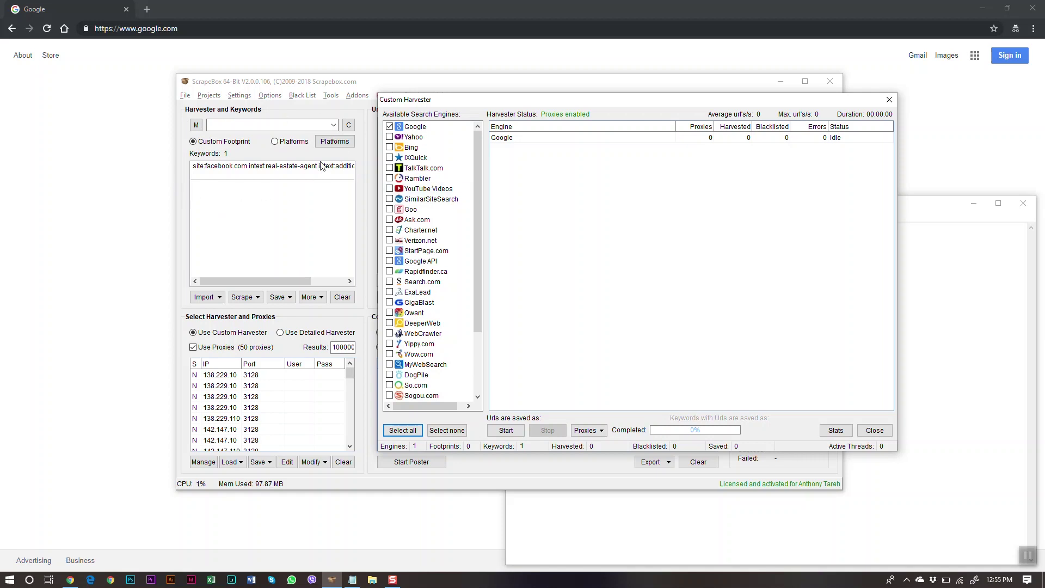
{"action": "left_click", "coordinate": [875, 430]}
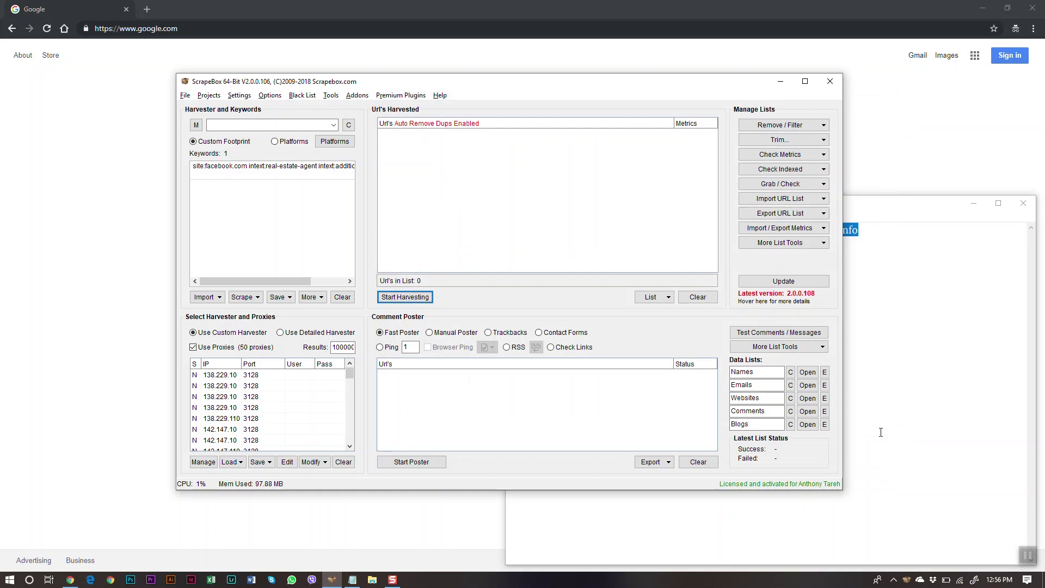
{"action": "left_click", "coordinate": [295, 176]}
{"action": "key", "text": "ctrl+a"}
{"action": "key", "text": "ctrl+x"}
{"action": "left_click", "coordinate": [269, 125]}
{"action": "key", "text": "ctrl+v"}
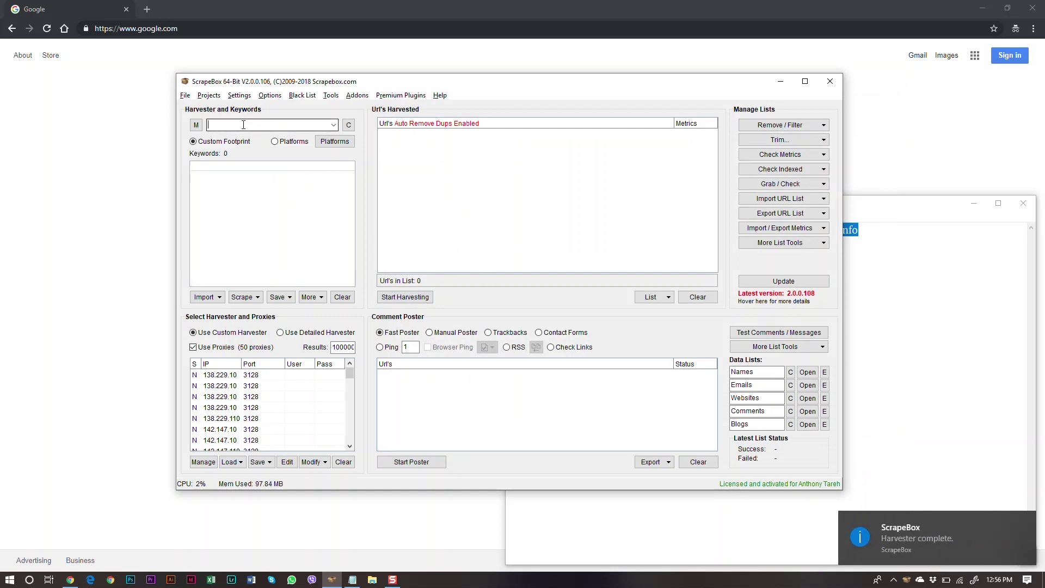
- Harvest URLs for the query with Google as the search engine and return to the harvested URL list
{"action": "left_click", "coordinate": [407, 297]}
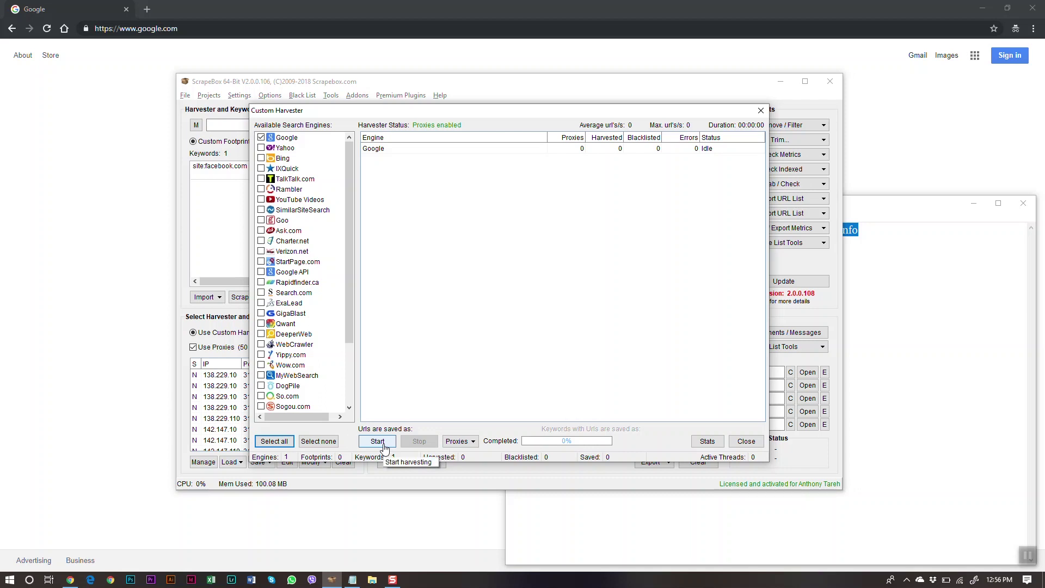
{"action": "left_click", "coordinate": [381, 443]}
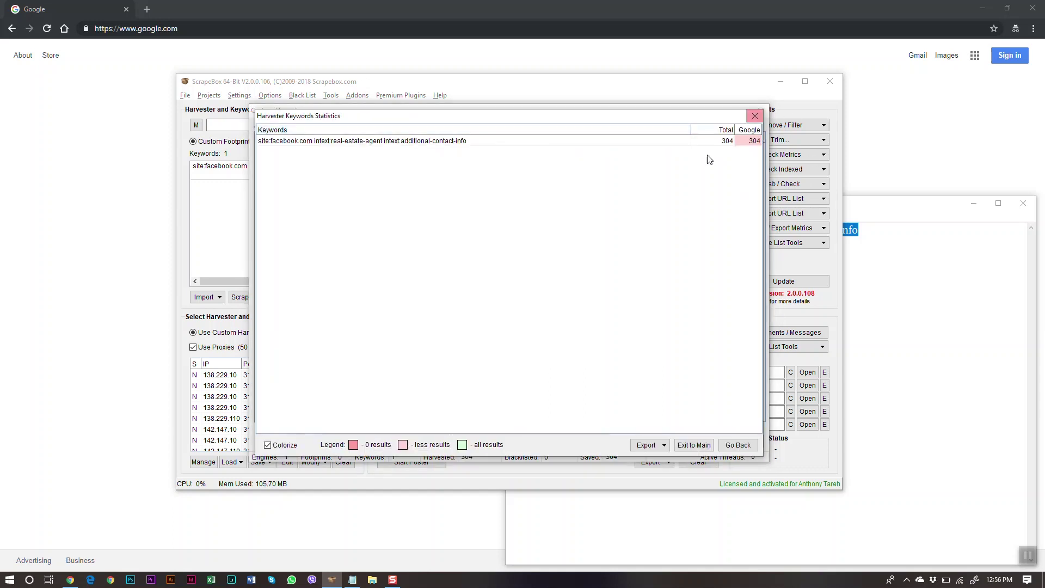
{"action": "left_click", "coordinate": [748, 445]}
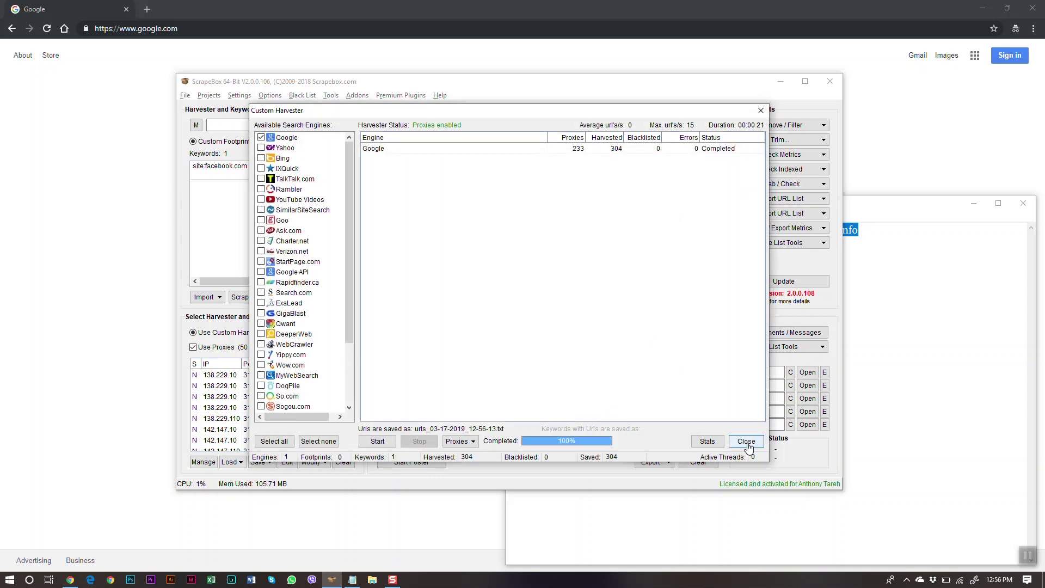
{"action": "left_click", "coordinate": [747, 443]}
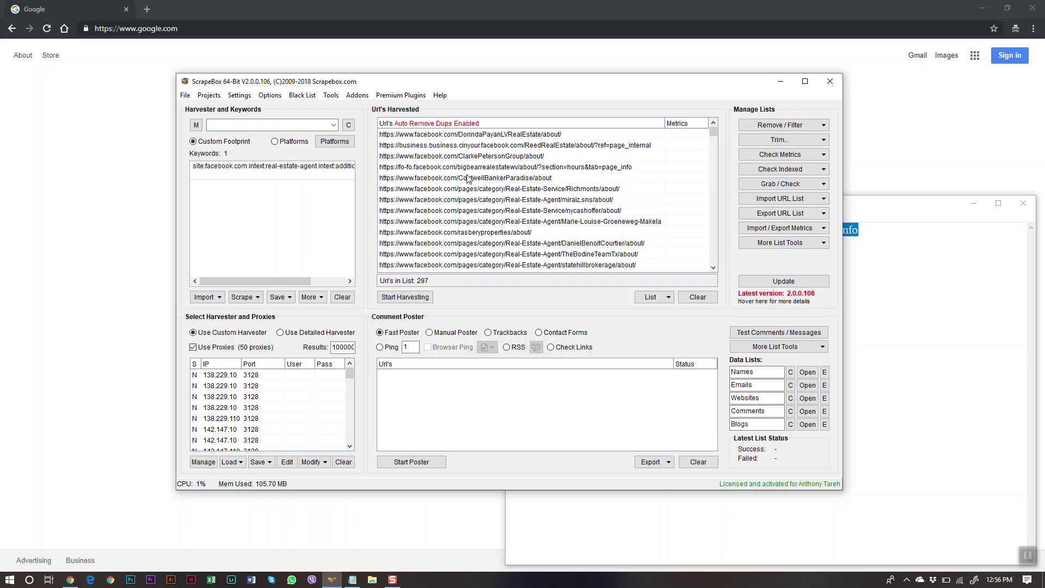
{"action": "left_click", "coordinate": [826, 126]}
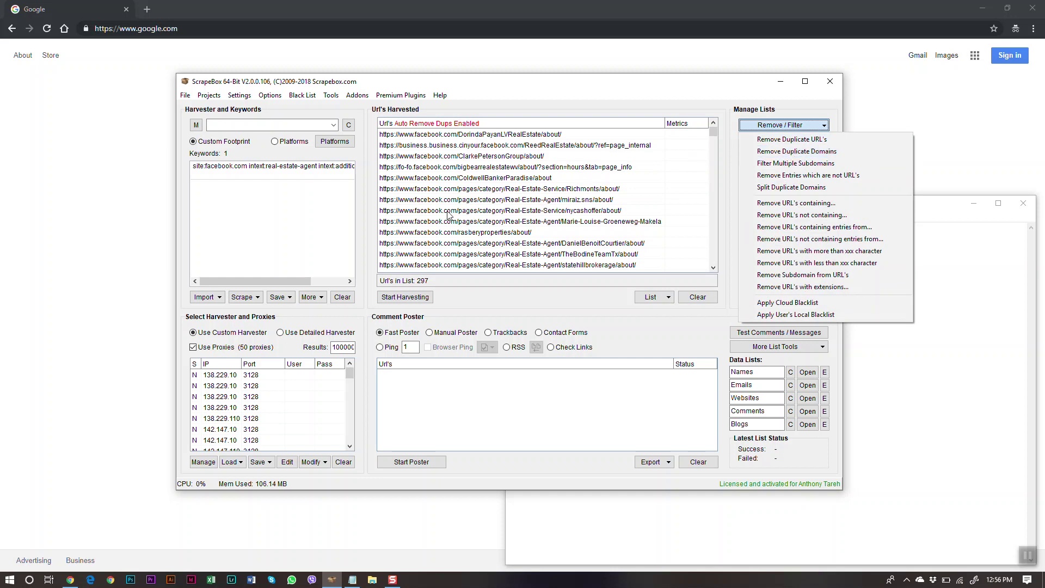
{"action": "left_click", "coordinate": [784, 125]}
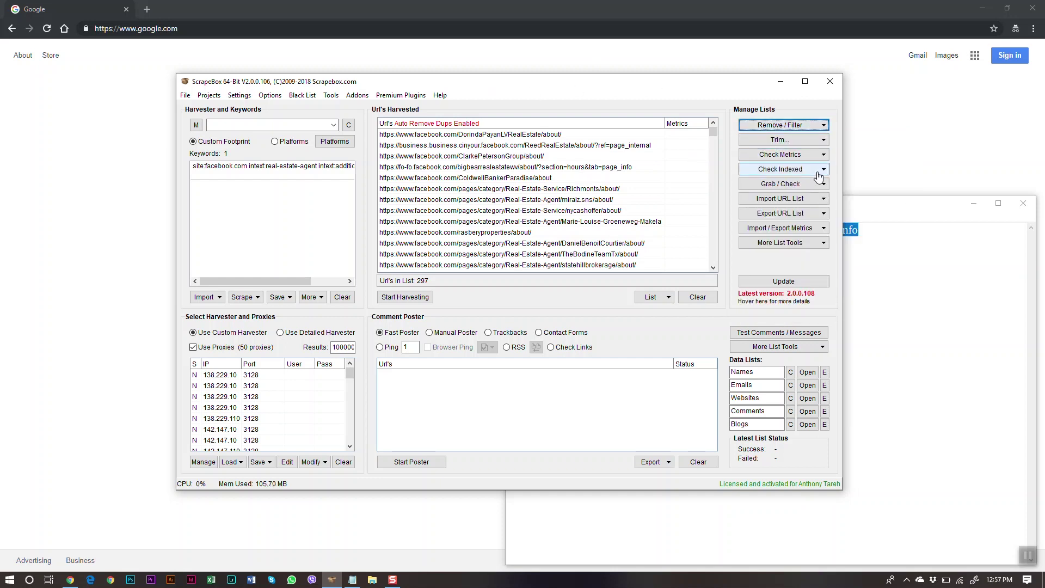
- Grab emails by crawling sites, using the harvested URLs as the source at depth 1
{"action": "left_click", "coordinate": [796, 186]}
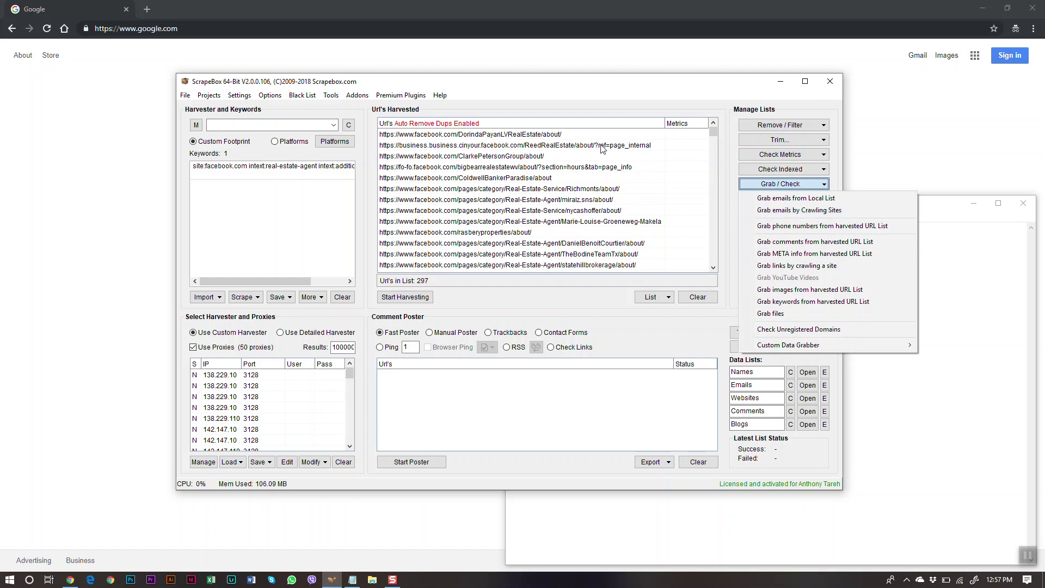
{"action": "left_click", "coordinate": [789, 214]}
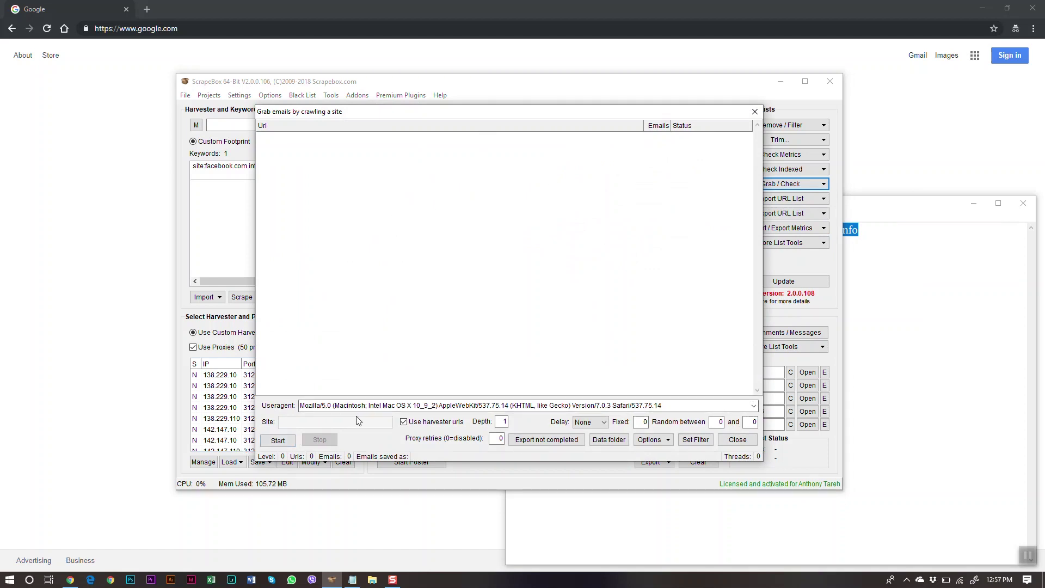
{"action": "left_click", "coordinate": [281, 441]}
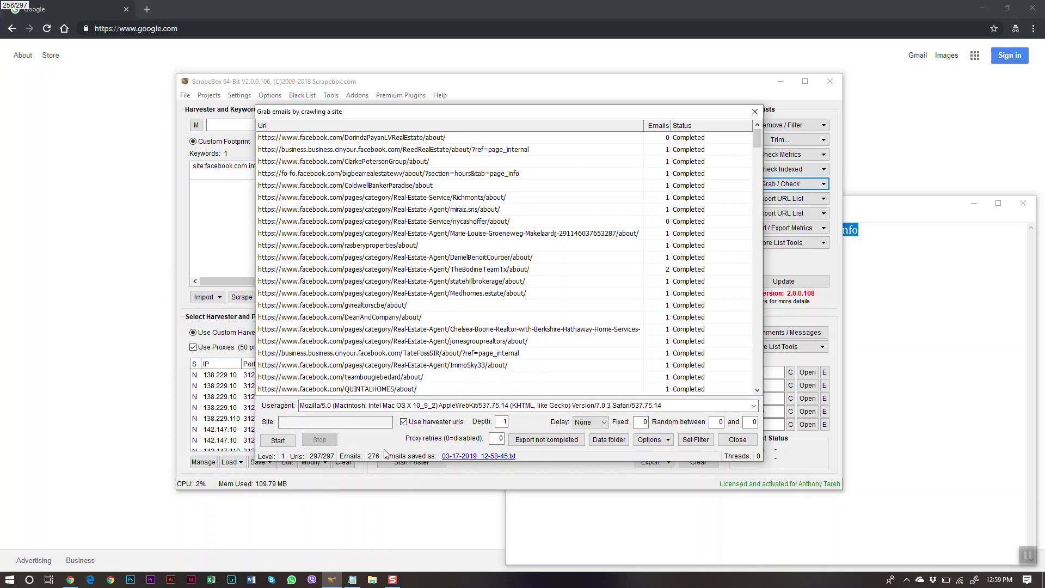
- Open the saved email results file, enlarge its window so each entry fits on a line, and look through the list
{"action": "left_click", "coordinate": [499, 458]}
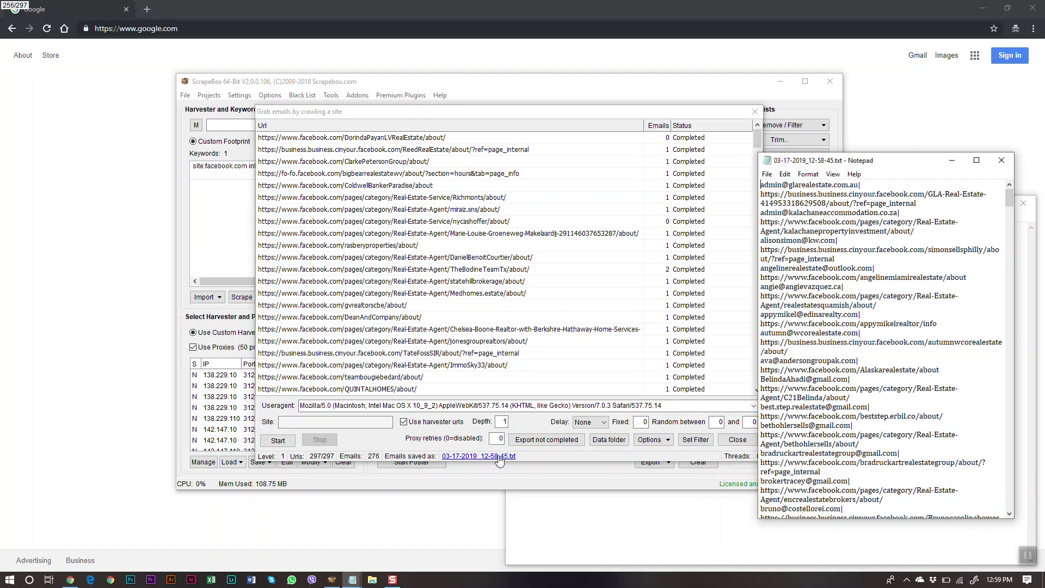
{"action": "left_click_drag", "start_coordinate": [760, 154], "coordinate": [628, 86]}
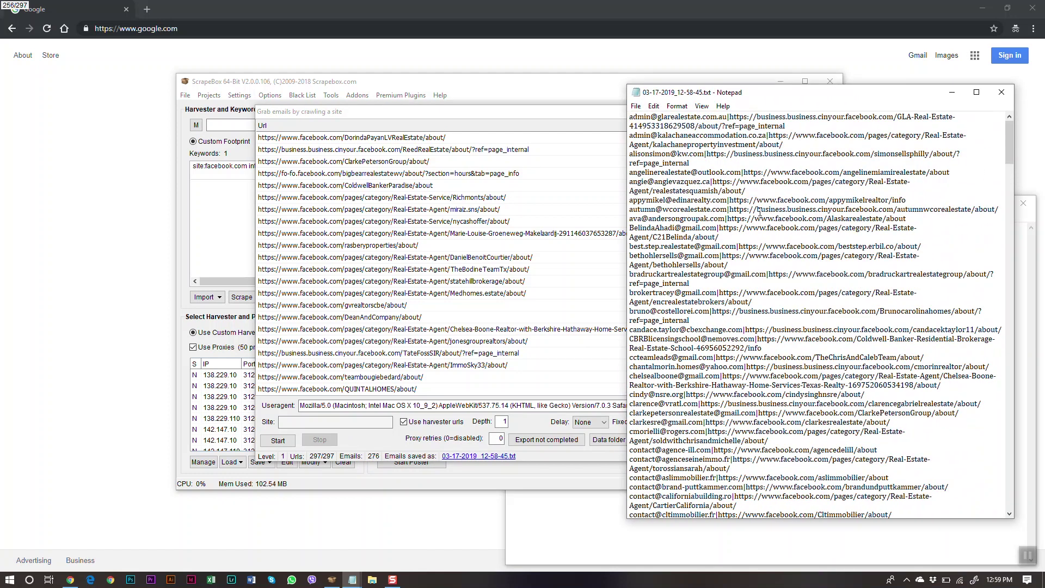
{"action": "left_click_drag", "start_coordinate": [628, 174], "coordinate": [340, 250]}
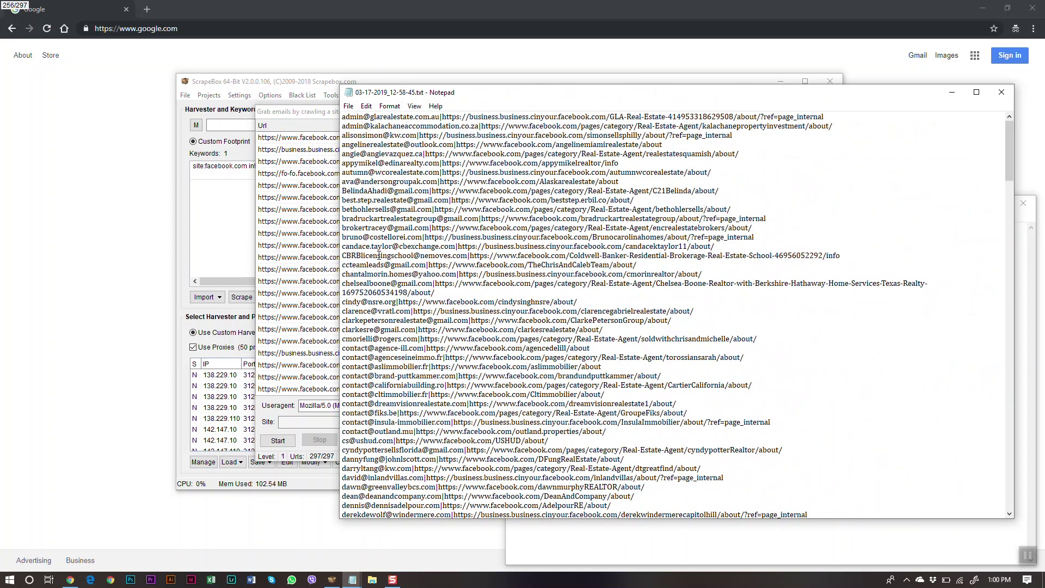
{"action": "scroll", "coordinate": [474, 225], "scroll_direction": "down", "scroll_amount": 20}
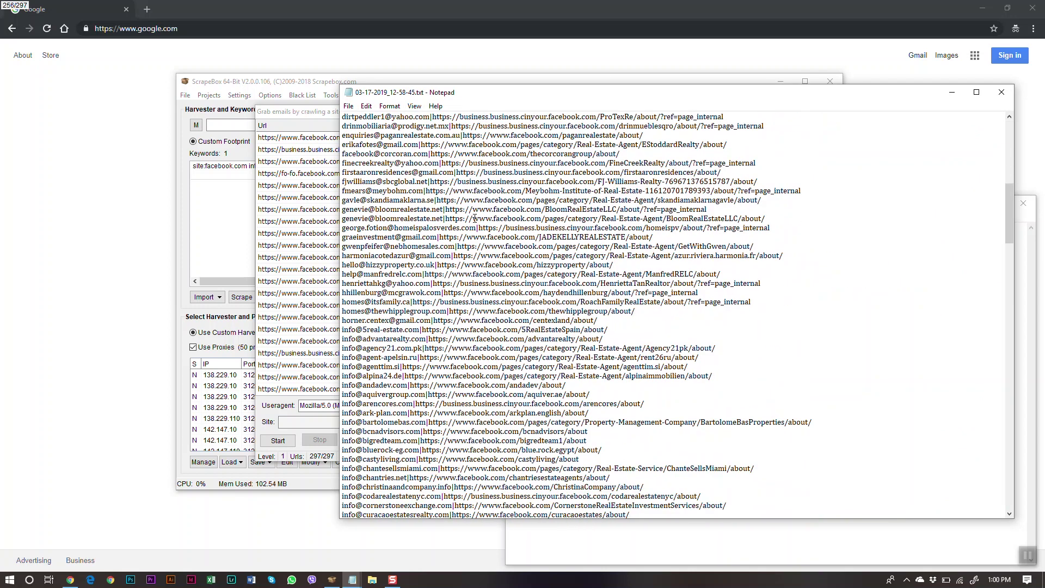
{"action": "scroll", "coordinate": [475, 188], "scroll_direction": "up", "scroll_amount": 20}
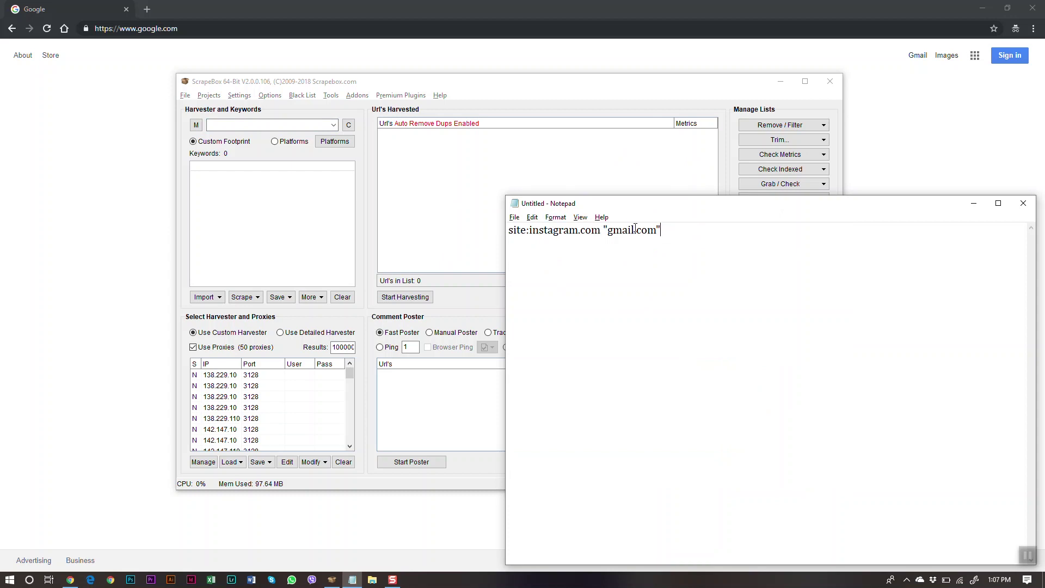
- Highlight the Instagram query in the note, first whole and by its parts site:instagram.com and "gmail.com"
{"action": "left_click_drag", "start_coordinate": [677, 231], "coordinate": [459, 232]}
{"action": "left_click", "coordinate": [576, 262]}
{"action": "left_click_drag", "start_coordinate": [601, 230], "coordinate": [502, 243]}
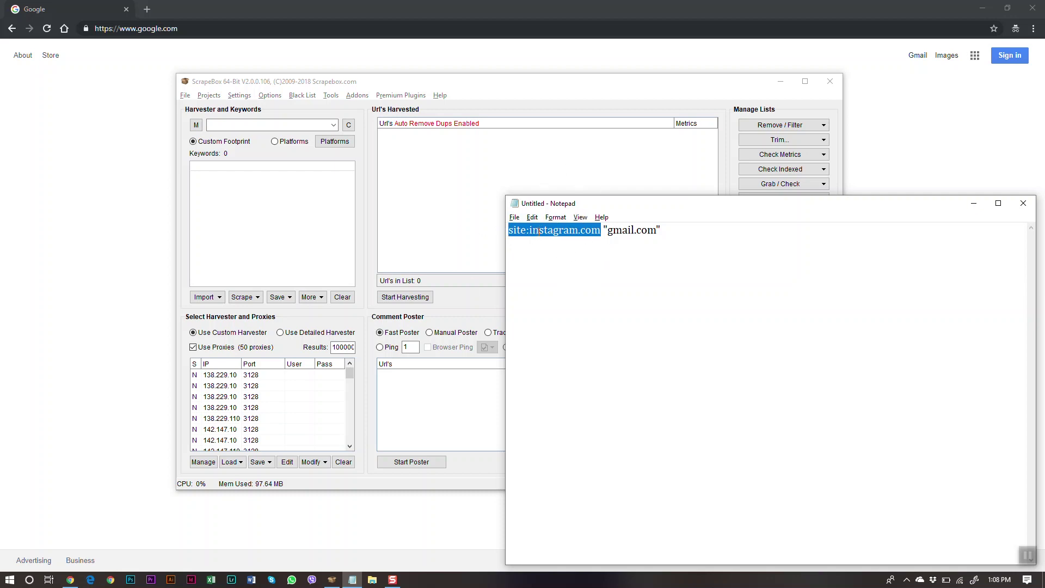
{"action": "left_click", "coordinate": [657, 234]}
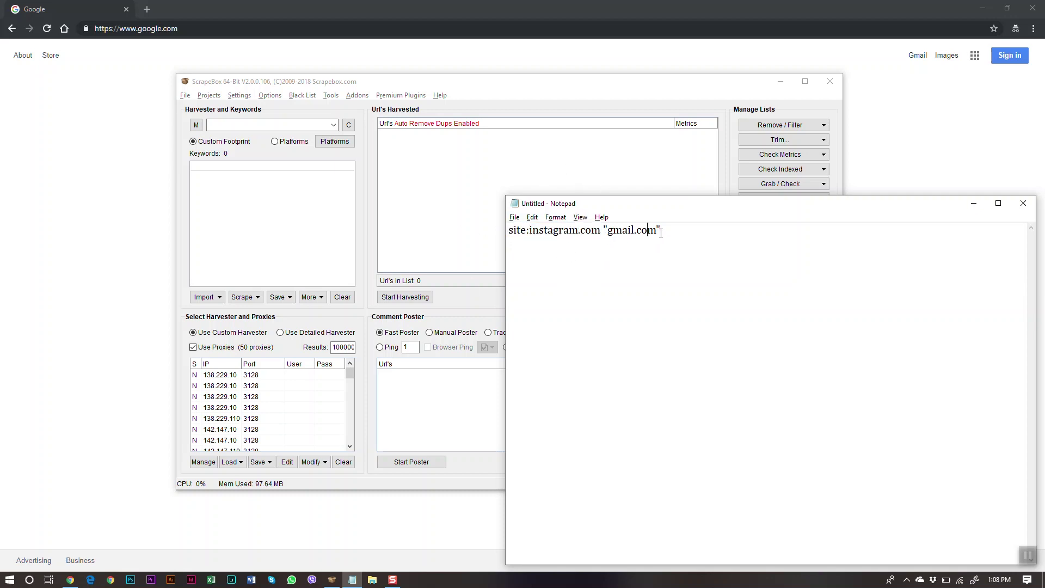
{"action": "left_click_drag", "start_coordinate": [673, 229], "coordinate": [608, 233]}
{"action": "left_click", "coordinate": [711, 249]}
- Copy the query site:instagram.com "gmail.com" from the note and search Google for it in Chrome
{"action": "left_click_drag", "start_coordinate": [674, 229], "coordinate": [463, 231]}
{"action": "key", "text": "ctrl+c"}
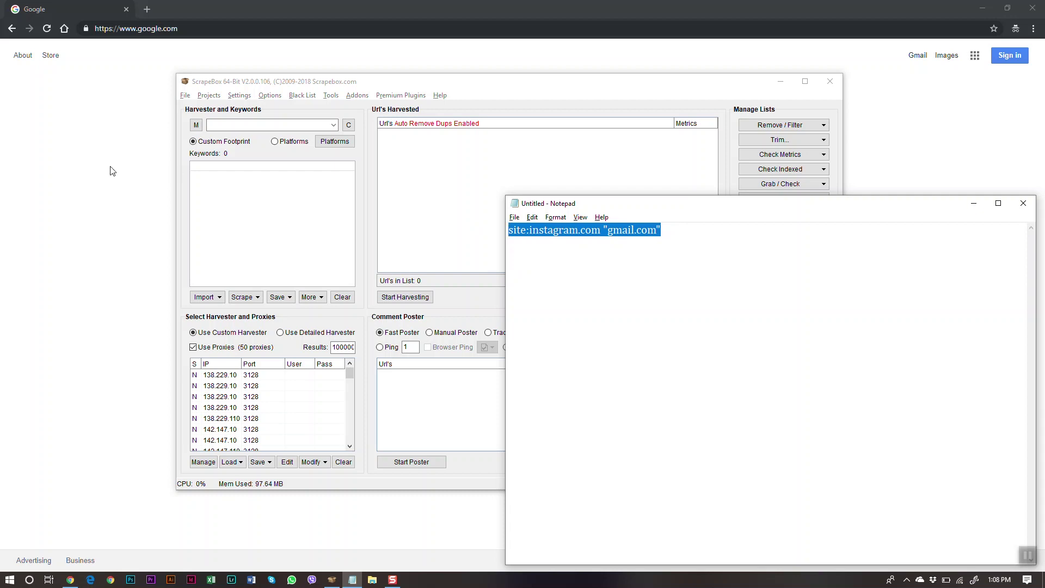
{"action": "left_click", "coordinate": [58, 220]}
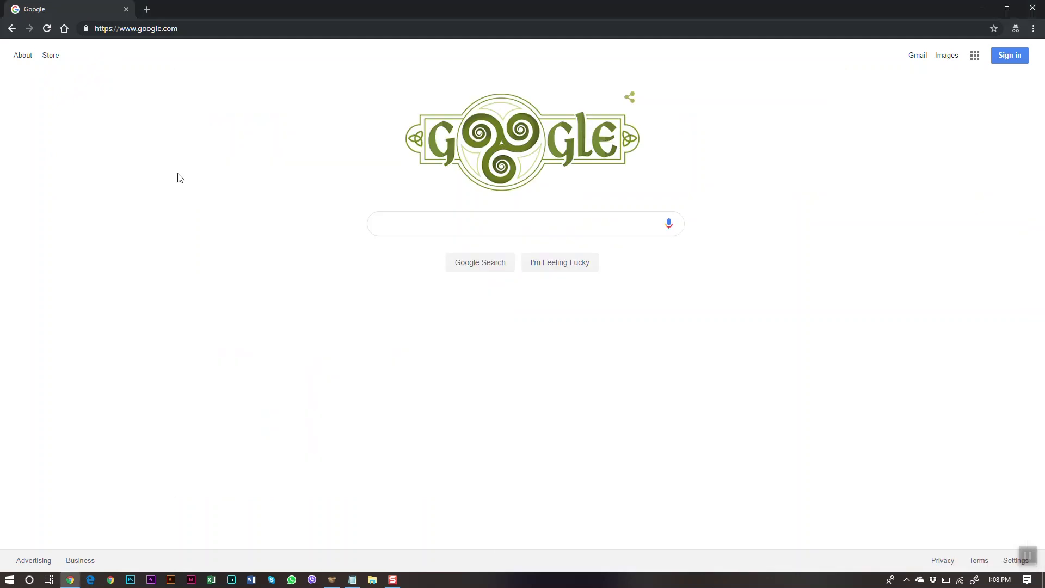
{"action": "key", "text": "ctrl+v"}
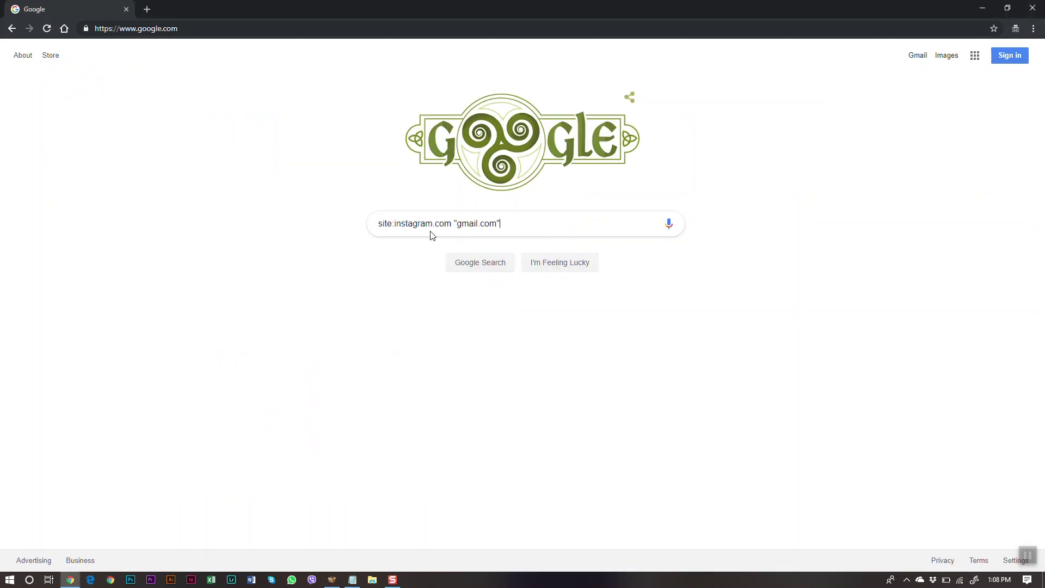
{"action": "key", "text": "Return"}
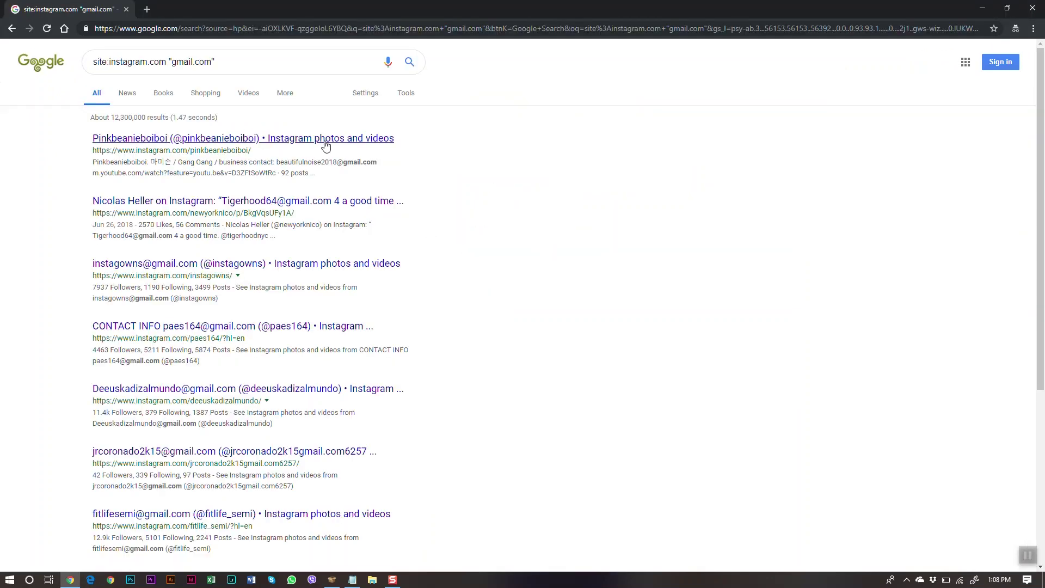
- Look over the Google results and open the Instagram profile of the first one
{"action": "scroll", "coordinate": [218, 284], "scroll_direction": "down", "scroll_amount": 2}
{"action": "scroll", "coordinate": [219, 283], "scroll_direction": "up", "scroll_amount": 2}
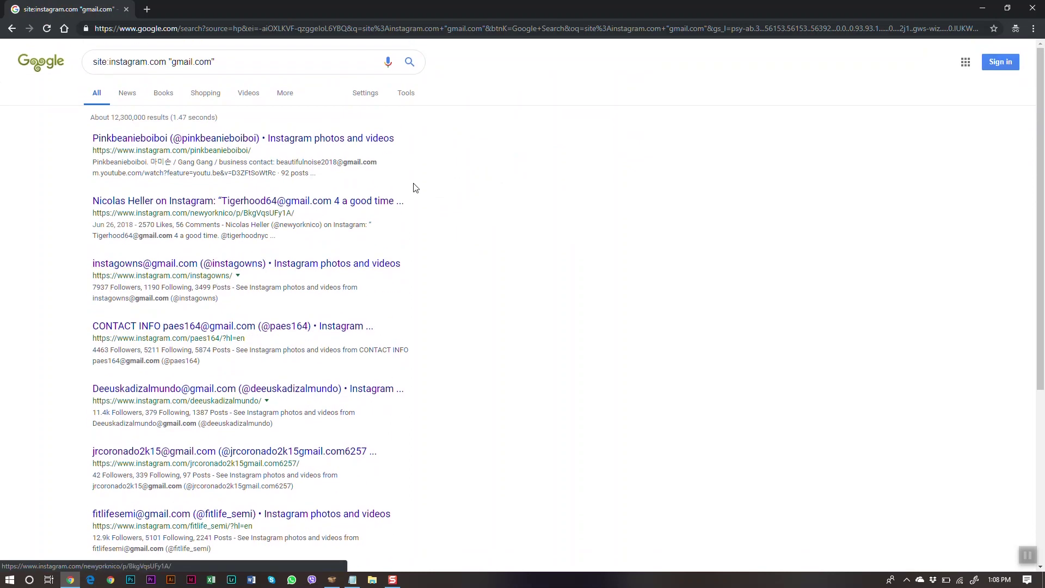
{"action": "left_click", "coordinate": [300, 137]}
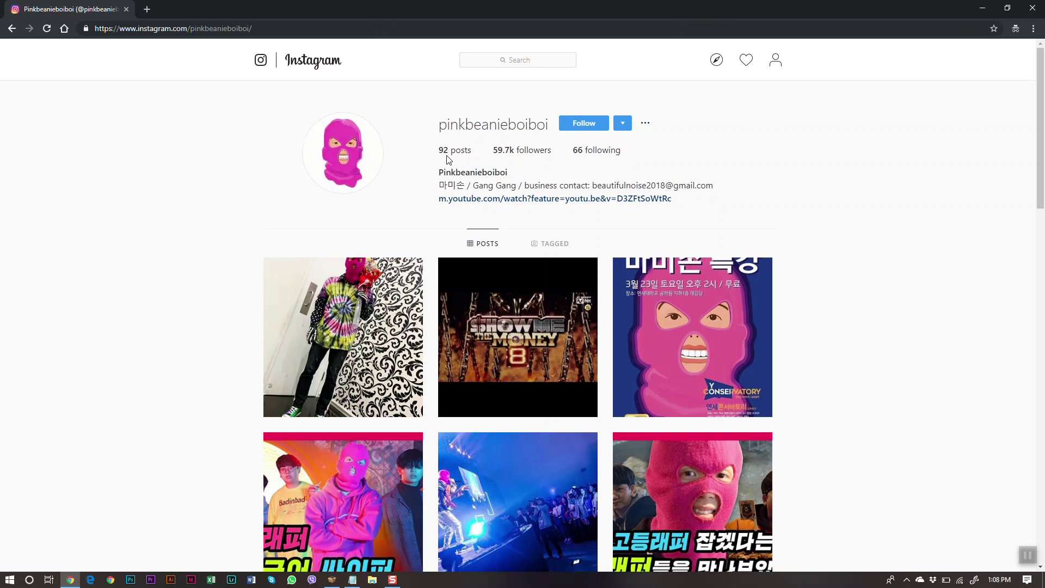
- Highlight the business contact e-mail address in the opened Instagram profile's bio
{"action": "left_click_drag", "start_coordinate": [594, 184], "coordinate": [713, 181]}
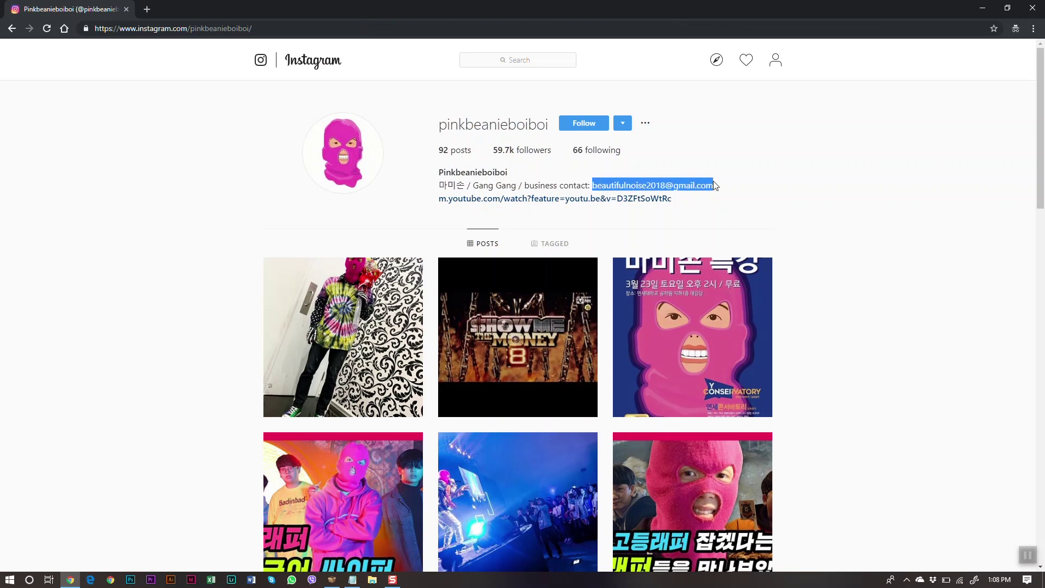
{"action": "left_click", "coordinate": [696, 181]}
{"action": "left_click_drag", "start_coordinate": [593, 185], "coordinate": [714, 191]}
{"action": "left_click", "coordinate": [713, 188]}
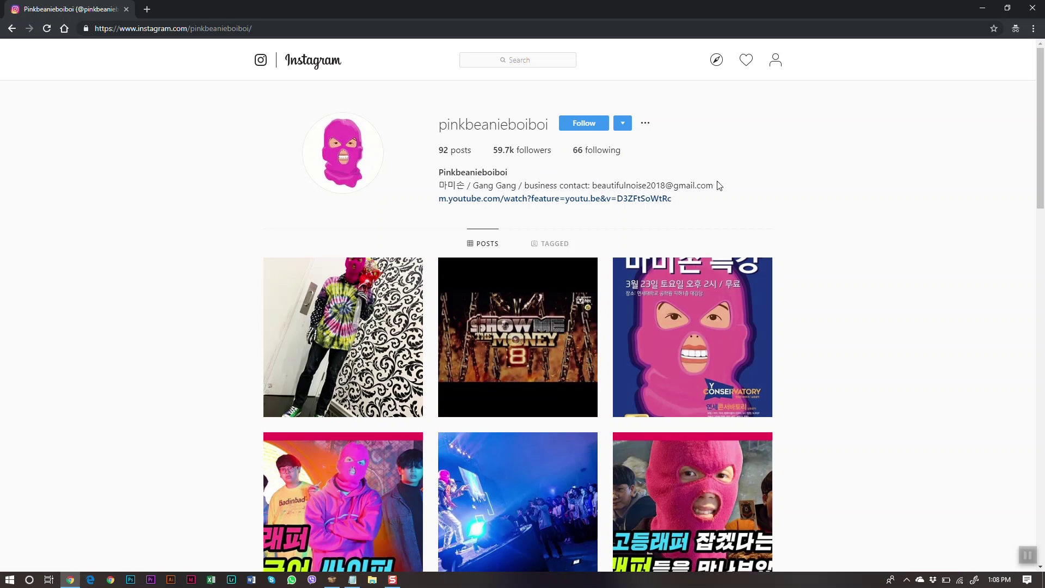
{"action": "left_click_drag", "start_coordinate": [712, 185], "coordinate": [592, 186]}
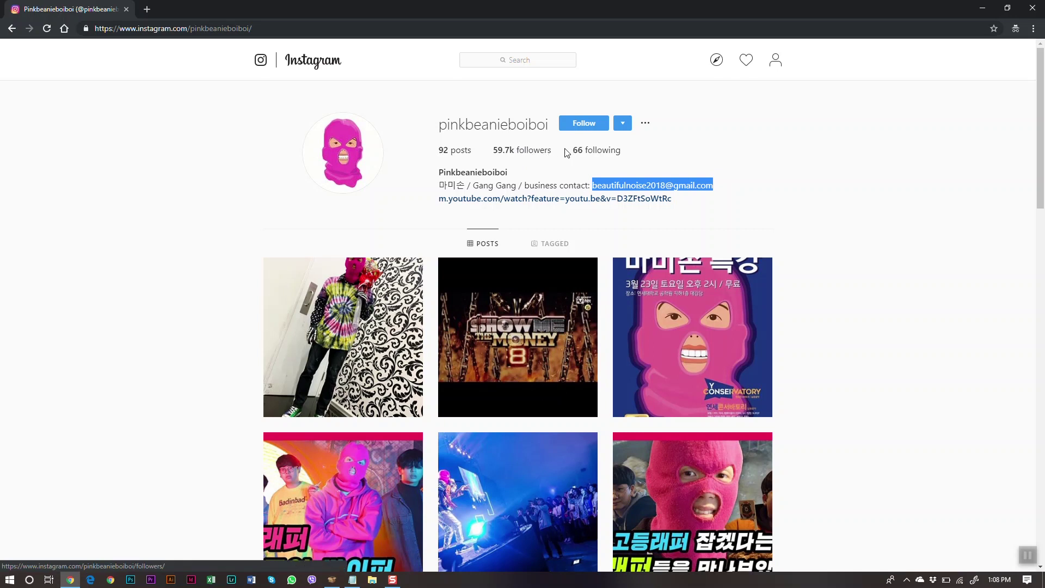
- Switch to ScrapeBox, add site:instagram.com "gmail.com" as the keyword, and harvest its URLs with Google as the only search engine
{"action": "key", "text": "alt+Tab"}
{"action": "key", "text": "Tab"}
{"action": "key", "text": "Tab"}
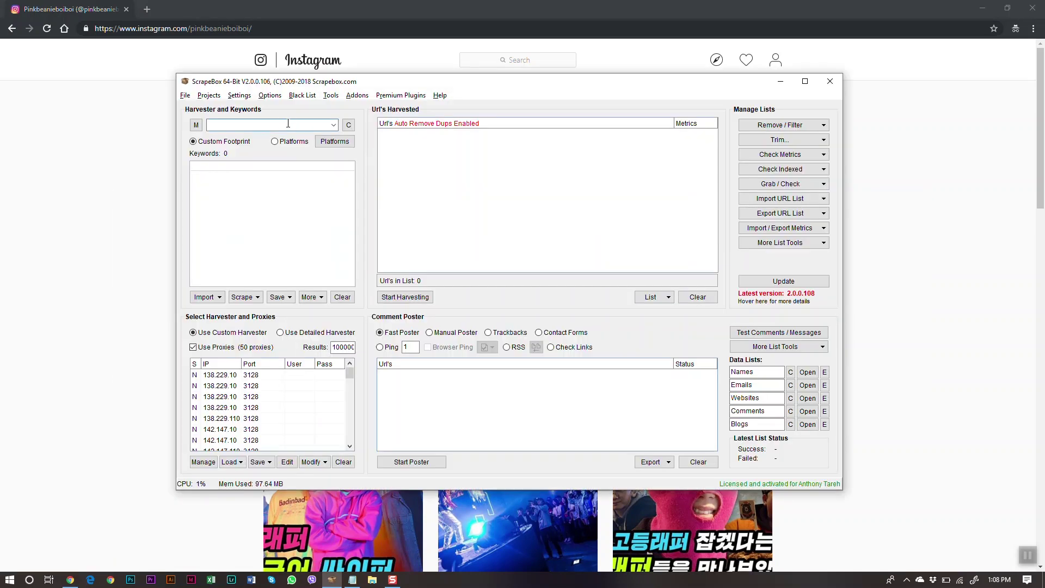
{"action": "key", "text": "ctrl+v"}
{"action": "left_click", "coordinate": [400, 299]}
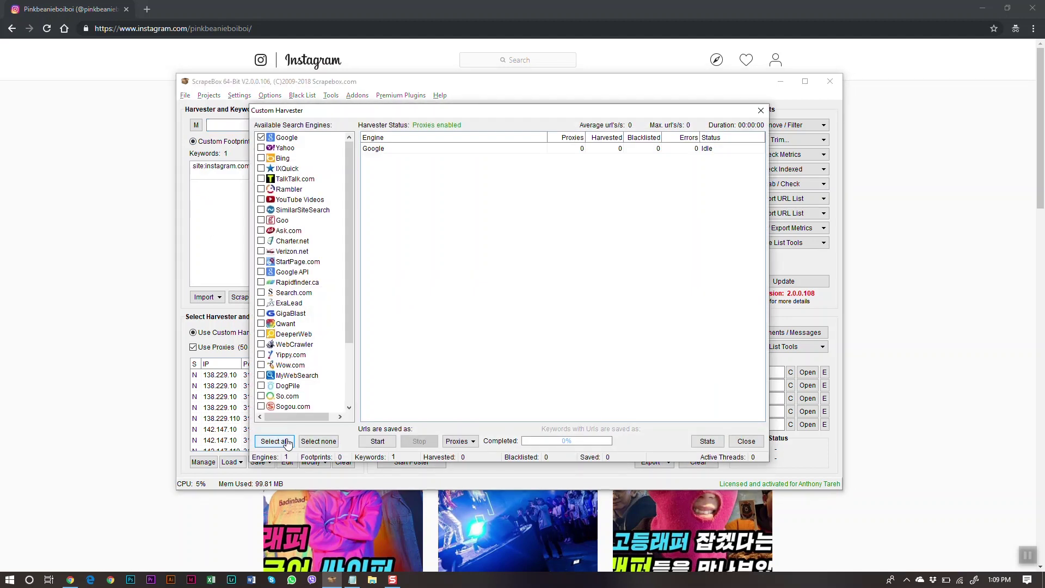
{"action": "left_click", "coordinate": [381, 442]}
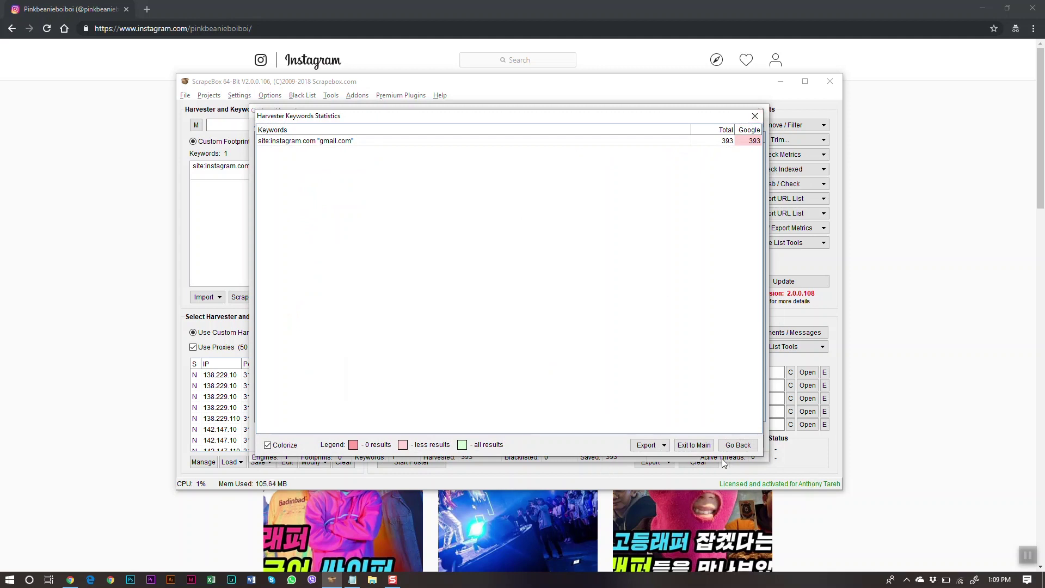
{"action": "left_click", "coordinate": [743, 445]}
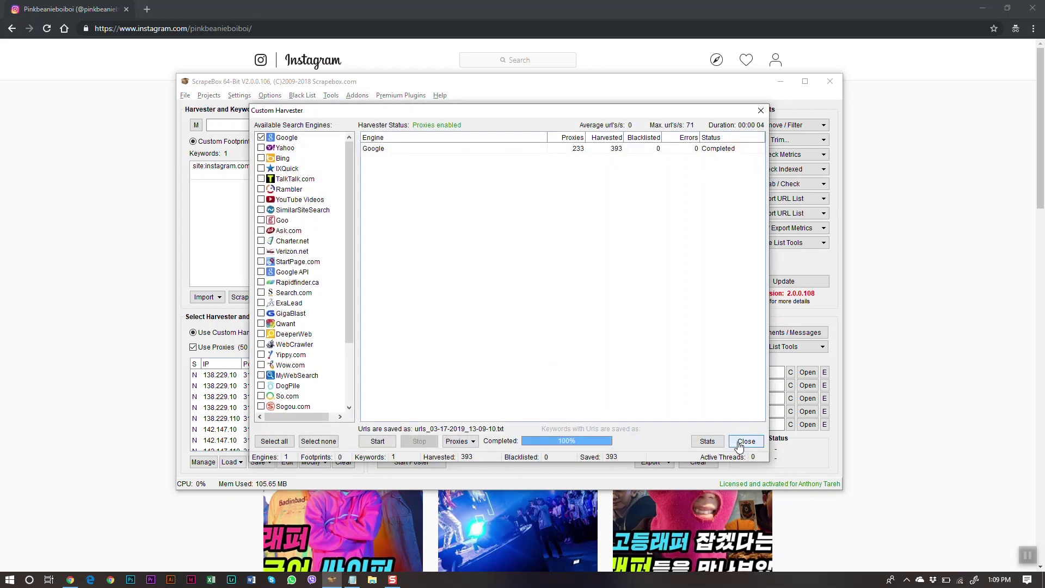
{"action": "left_click", "coordinate": [747, 440]}
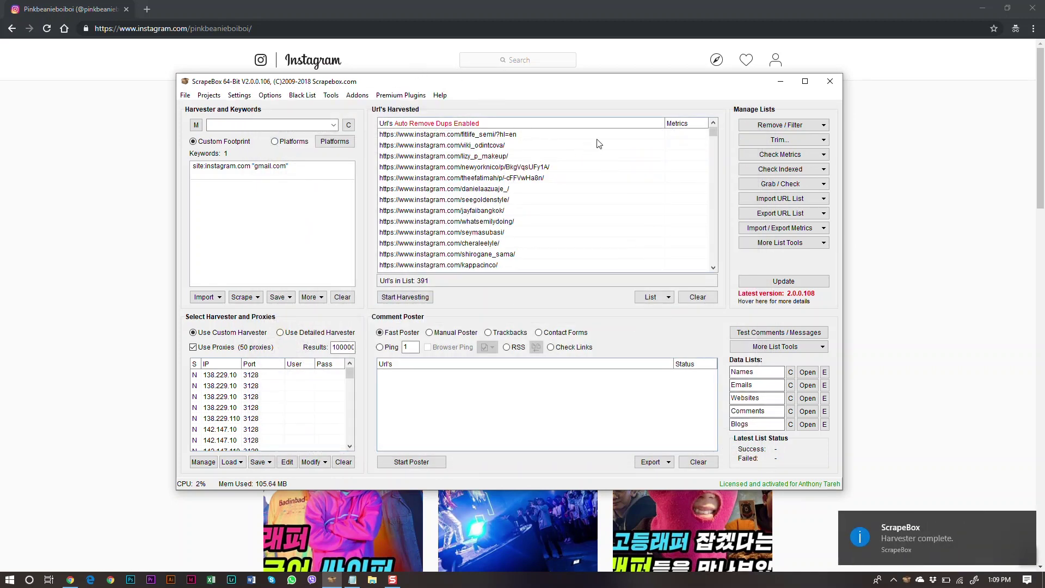
{"action": "left_click", "coordinate": [780, 125]}
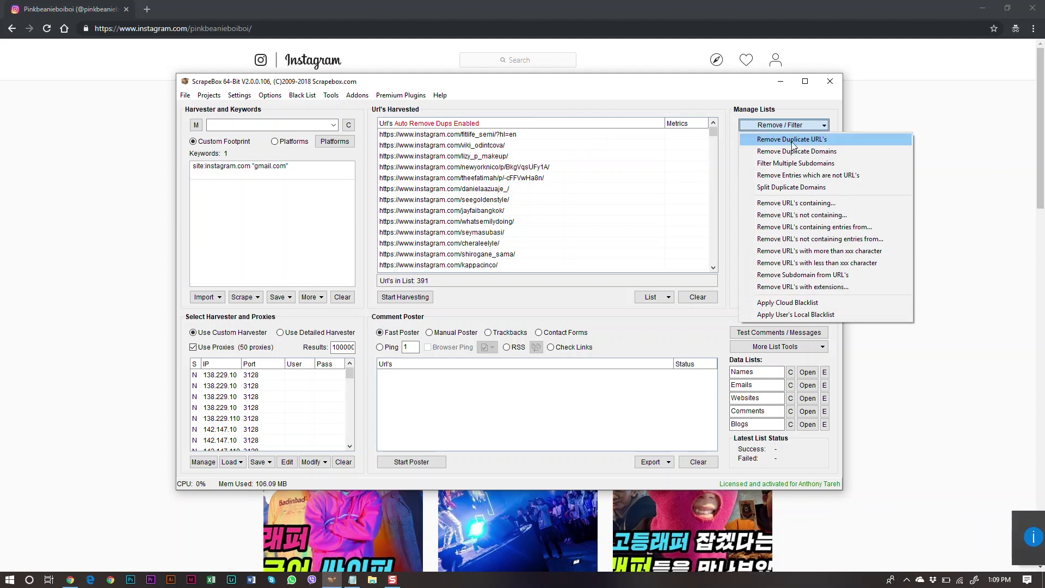
{"action": "left_click", "coordinate": [599, 95]}
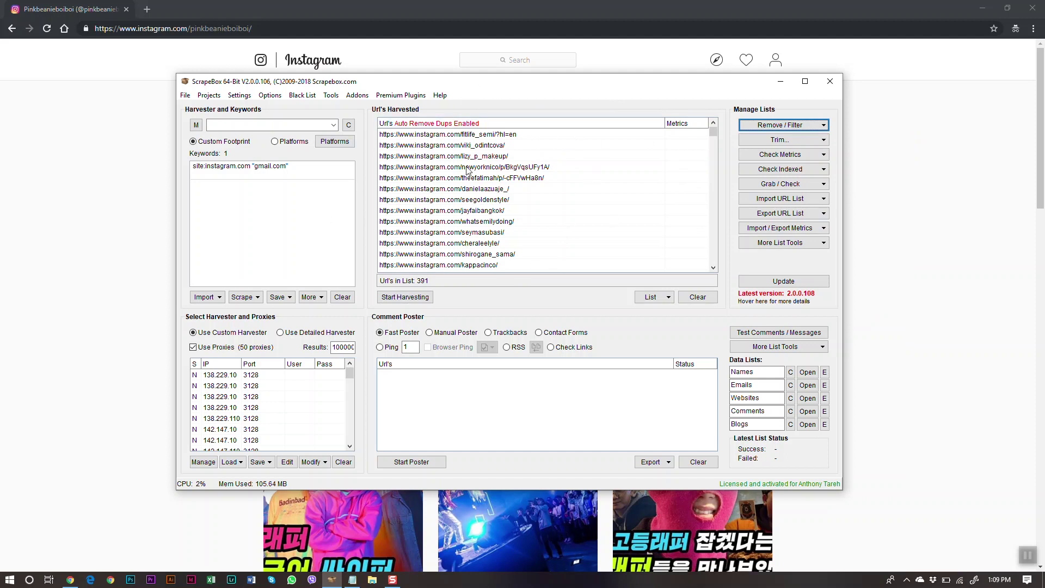
{"action": "left_click", "coordinate": [796, 215]}
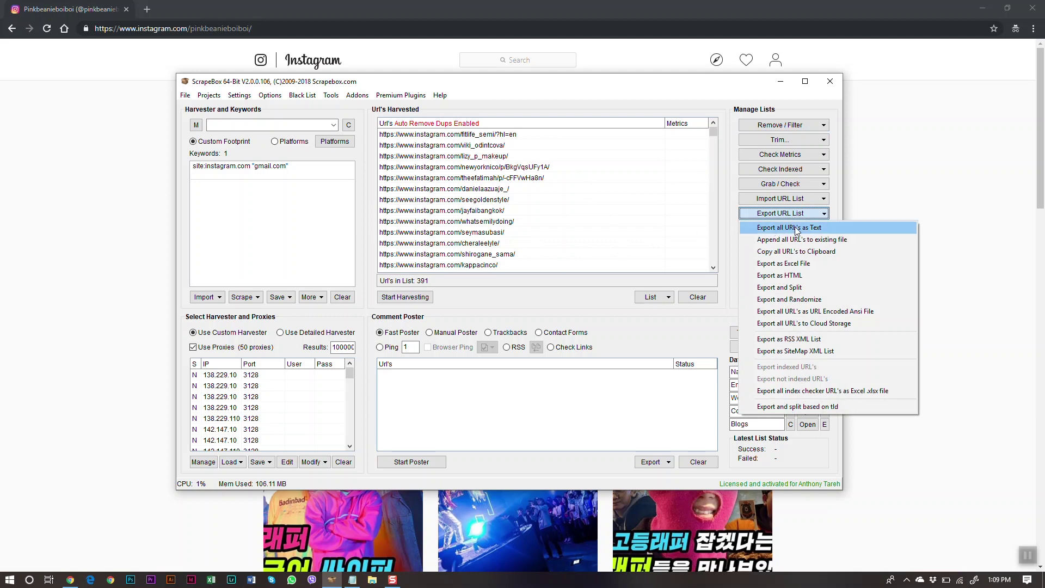
{"action": "left_click", "coordinate": [734, 224]}
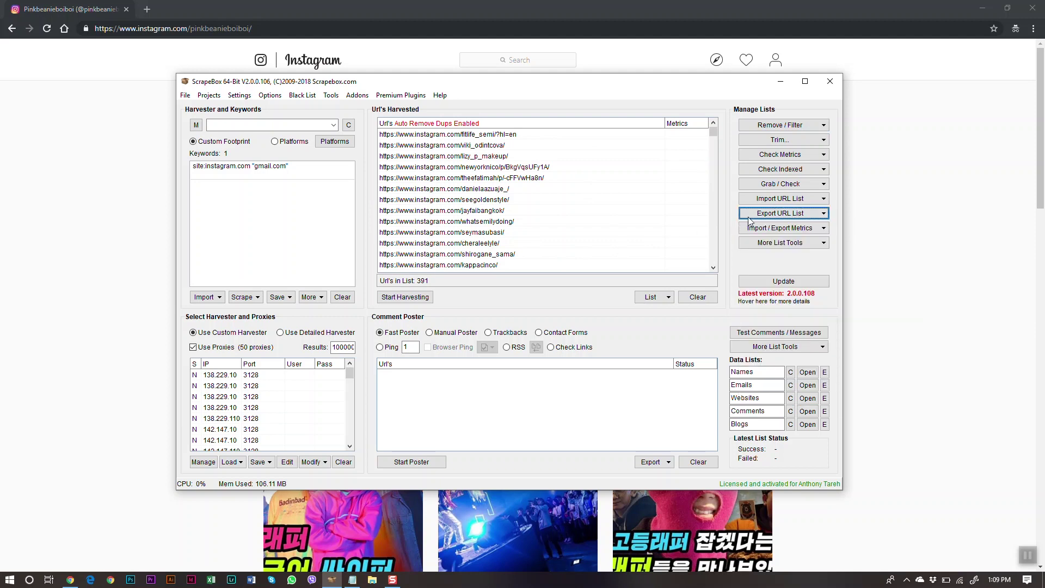
- Export all harvested Instagram URLs as text to the file test 1 in the TEMP folder
{"action": "left_click", "coordinate": [805, 215]}
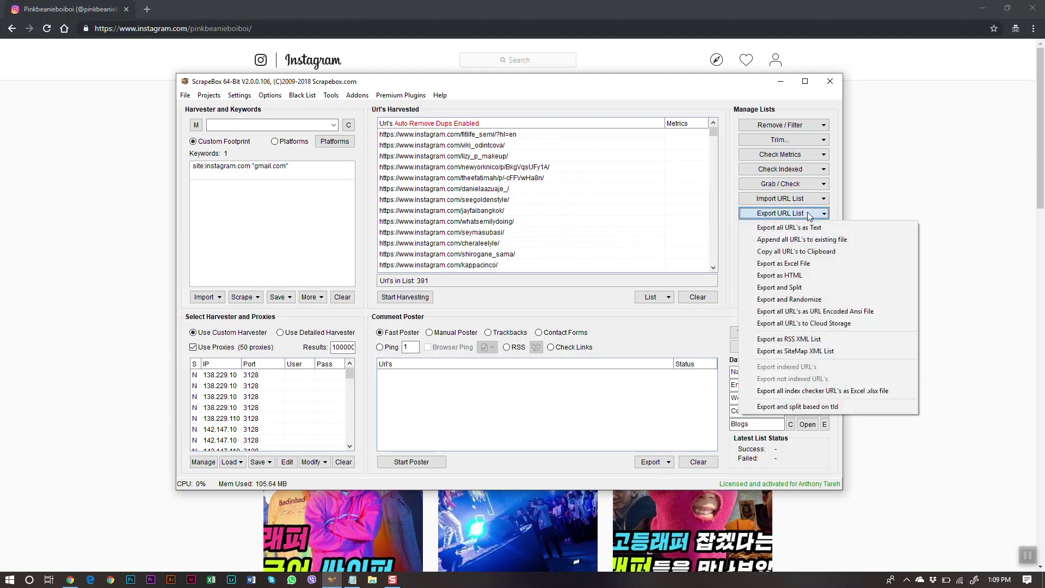
{"action": "left_click", "coordinate": [811, 228]}
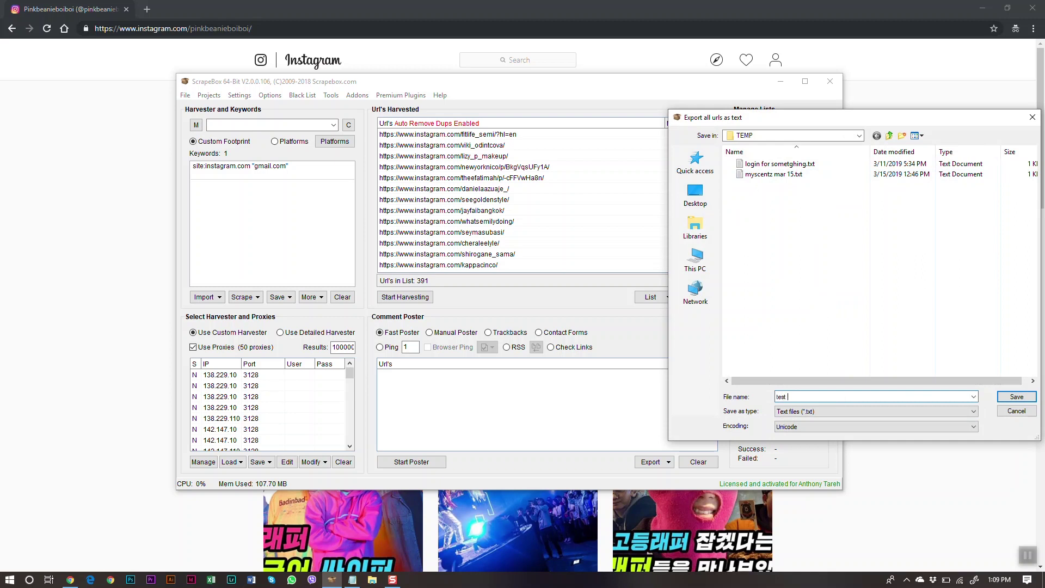
{"action": "key", "text": "Return"}
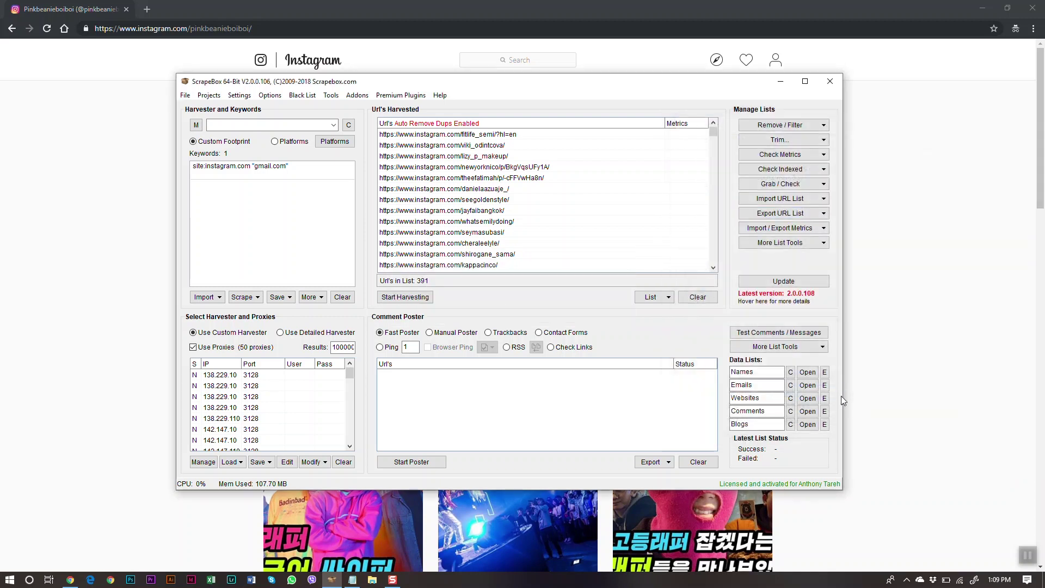
- Open test 1.txt from the TEMP folder in File Explorer and check the exported Instagram URLs
{"action": "key", "text": "alt+Tab"}
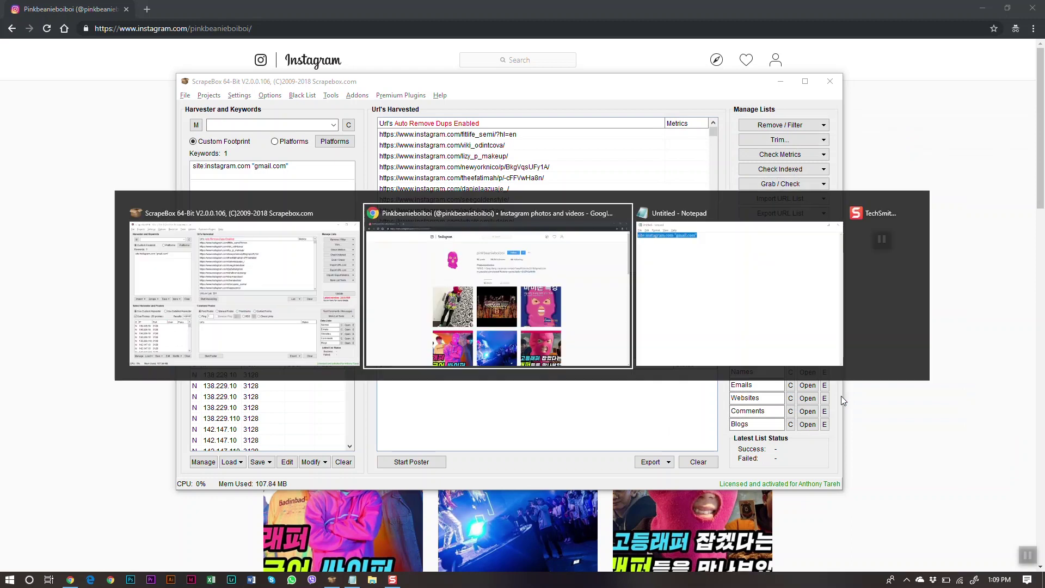
{"action": "left_click", "coordinate": [367, 584]}
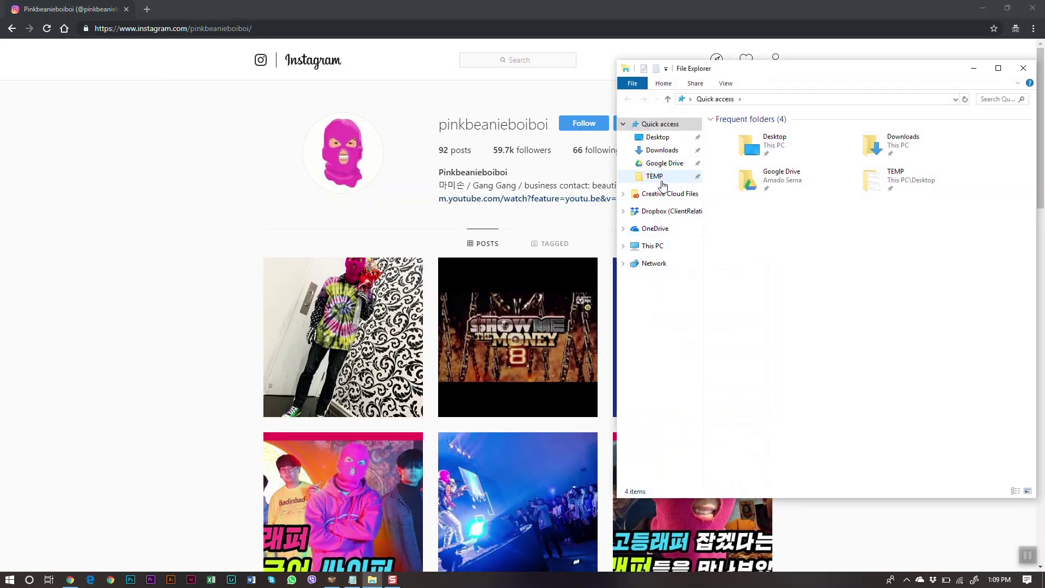
{"action": "left_click", "coordinate": [659, 180]}
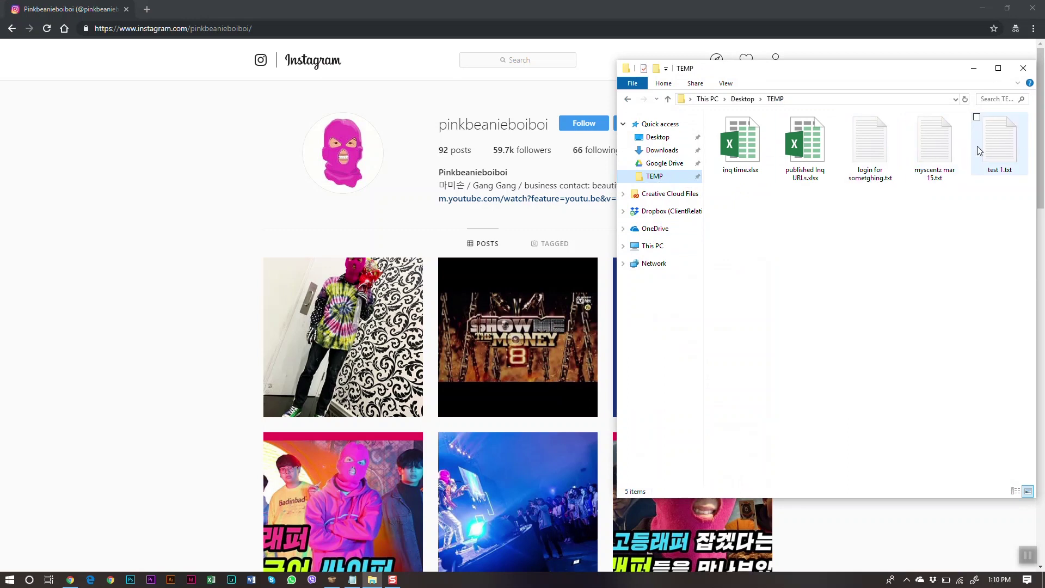
{"action": "double_click", "coordinate": [977, 146]}
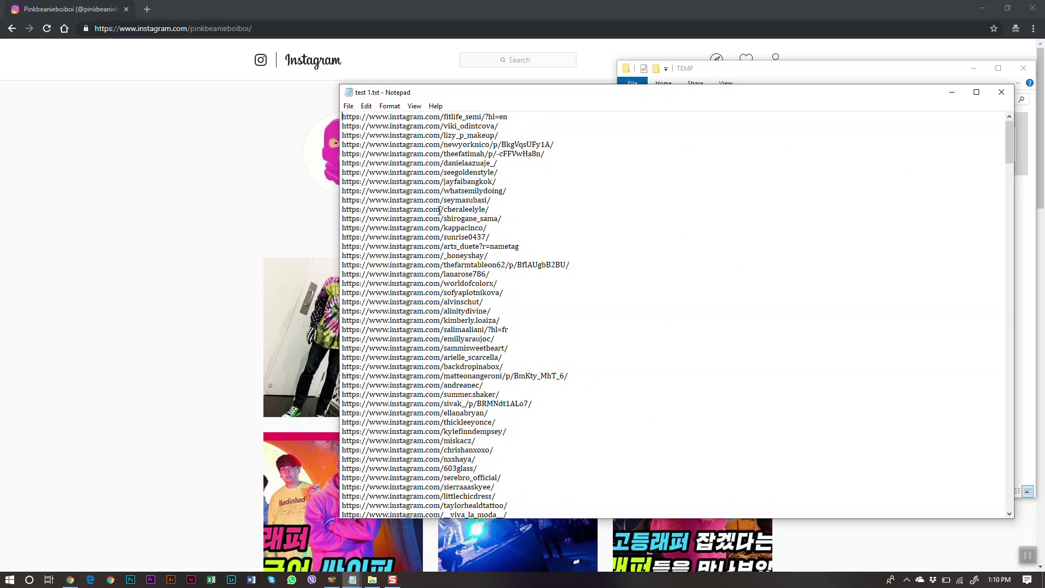
{"action": "left_click", "coordinate": [122, 264]}
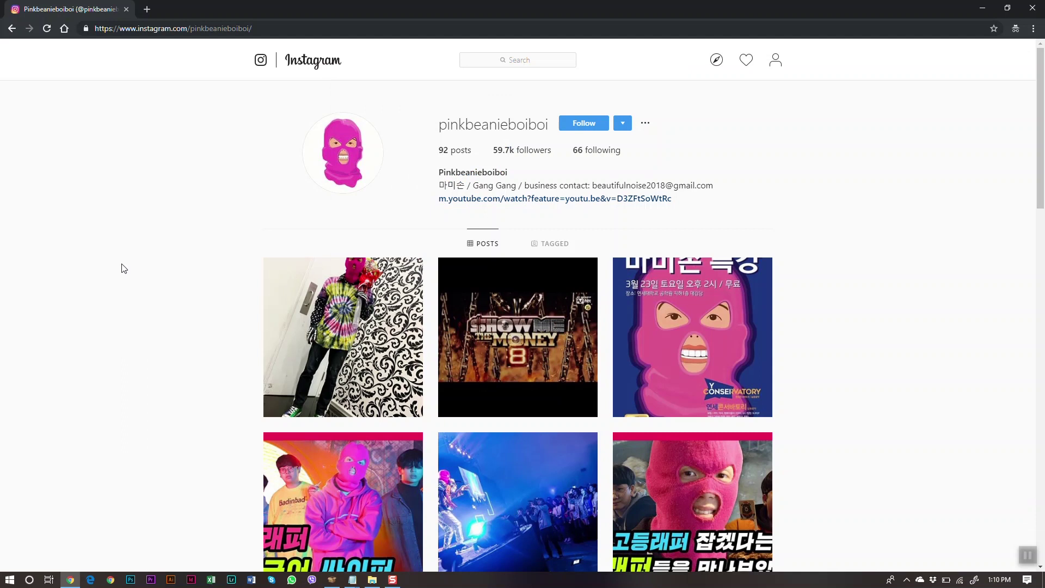
- Return to ScrapeBox and grab emails by crawling the harvested Instagram URLs, checking that URLs are saved with the emails
{"action": "key", "text": "alt+Tab"}
{"action": "key", "text": "alt+Tab"}
{"action": "key", "text": "alt+Tab"}
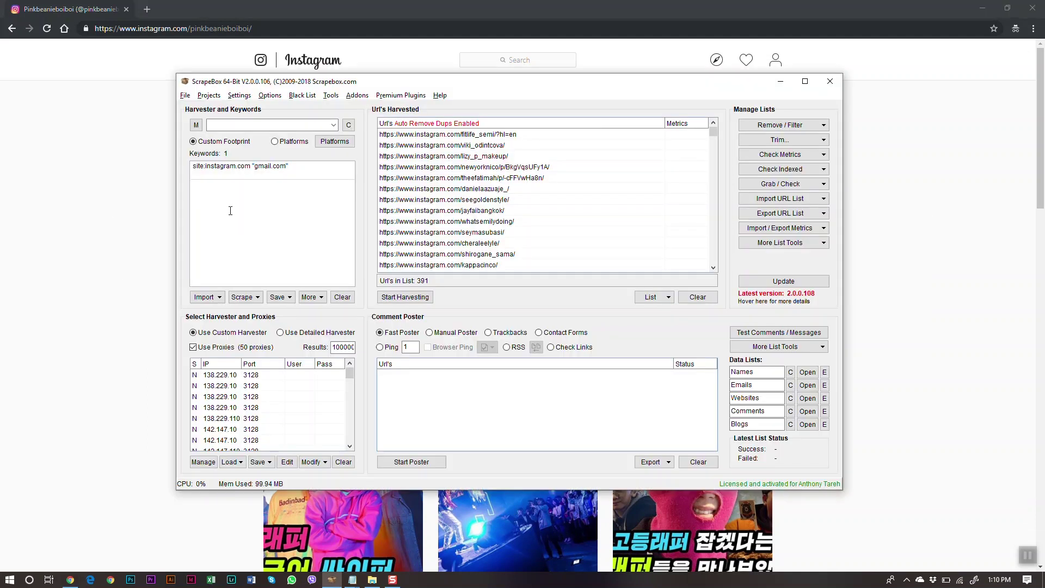
{"action": "left_click", "coordinate": [804, 185]}
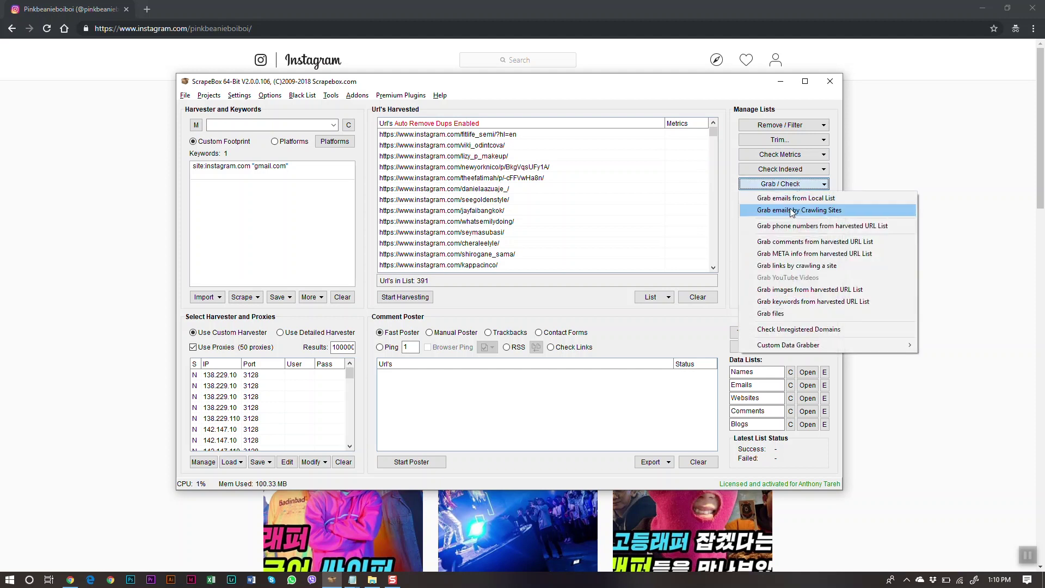
{"action": "left_click", "coordinate": [811, 212]}
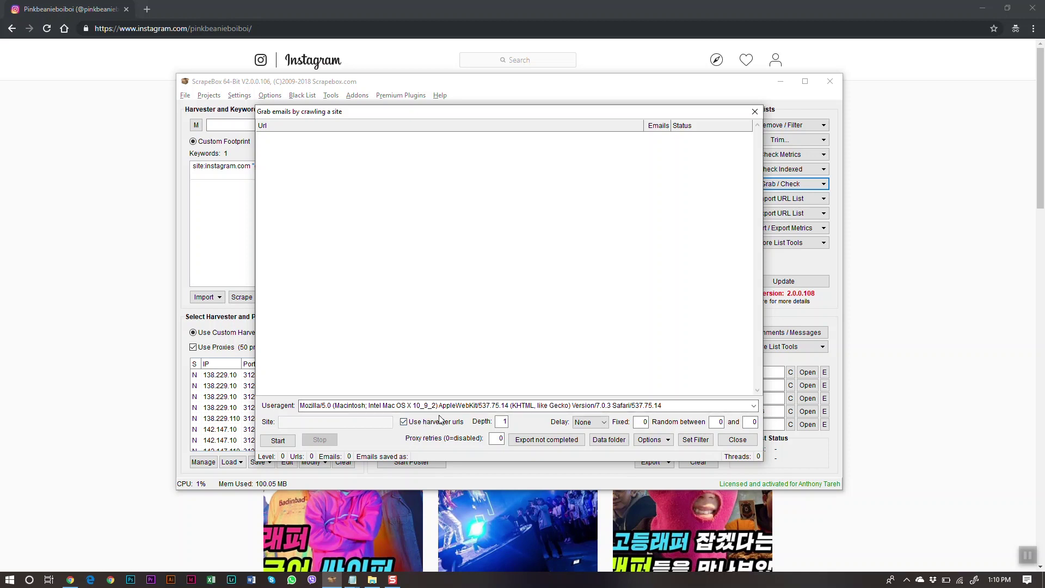
{"action": "left_click", "coordinate": [651, 440]}
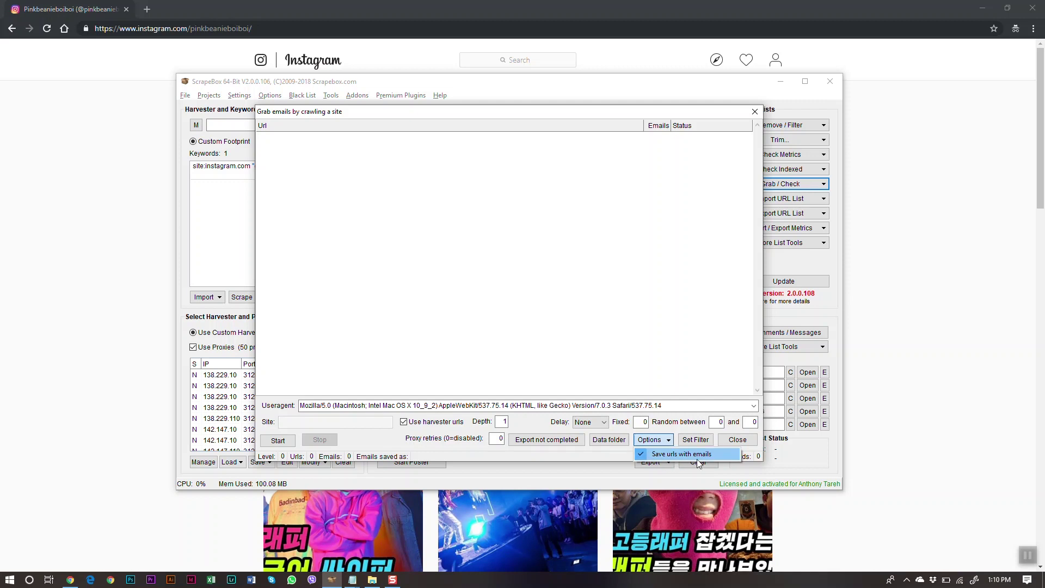
{"action": "left_click", "coordinate": [390, 446]}
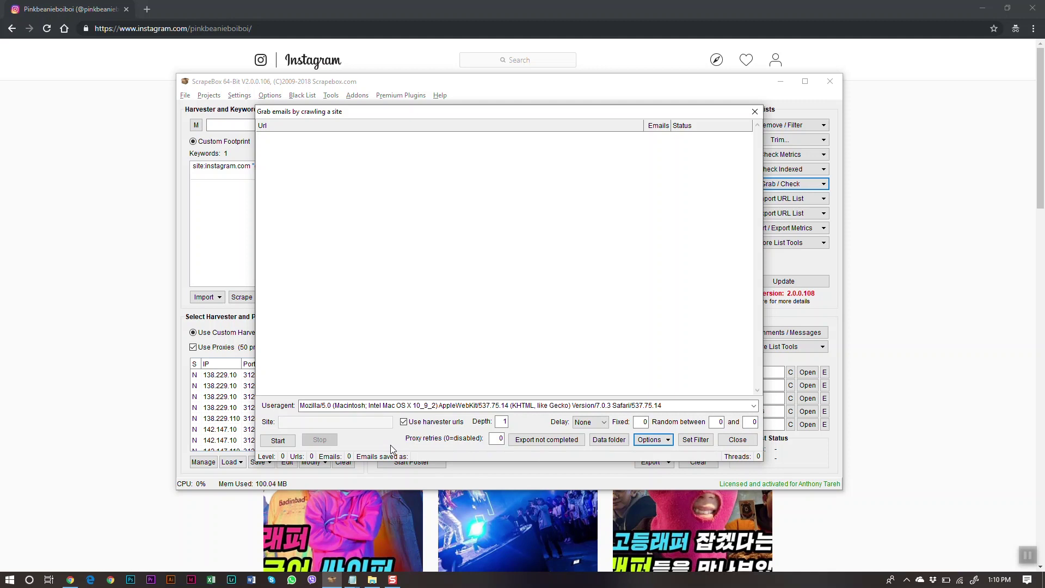
{"action": "left_click", "coordinate": [278, 441]}
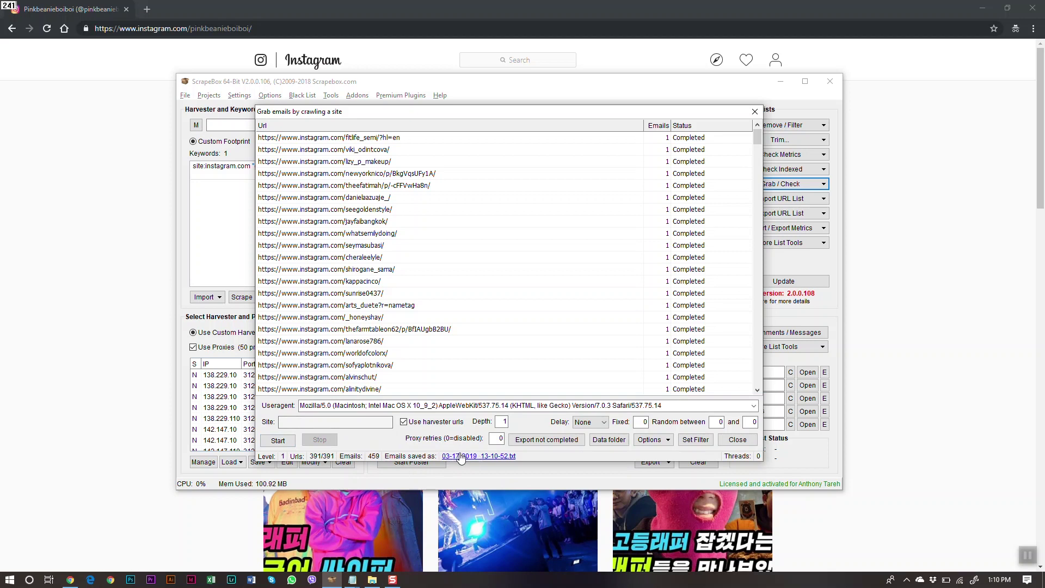
- Open the saved email results file, save it as test 1.txt in the TEMP folder over the existing file, and minimize it
{"action": "left_click", "coordinate": [492, 457]}
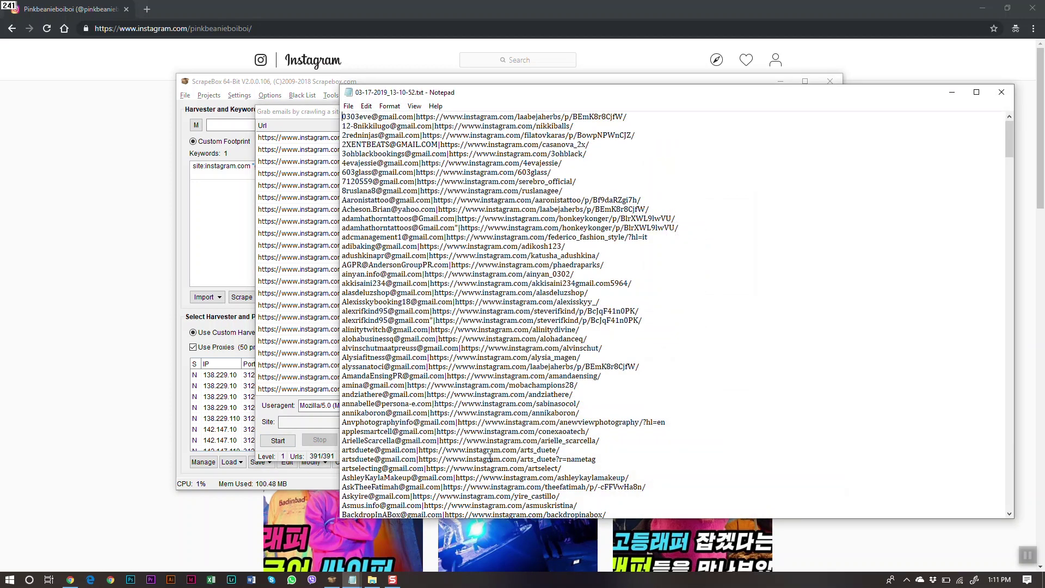
{"action": "left_click", "coordinate": [348, 105]}
{"action": "left_click", "coordinate": [371, 155]}
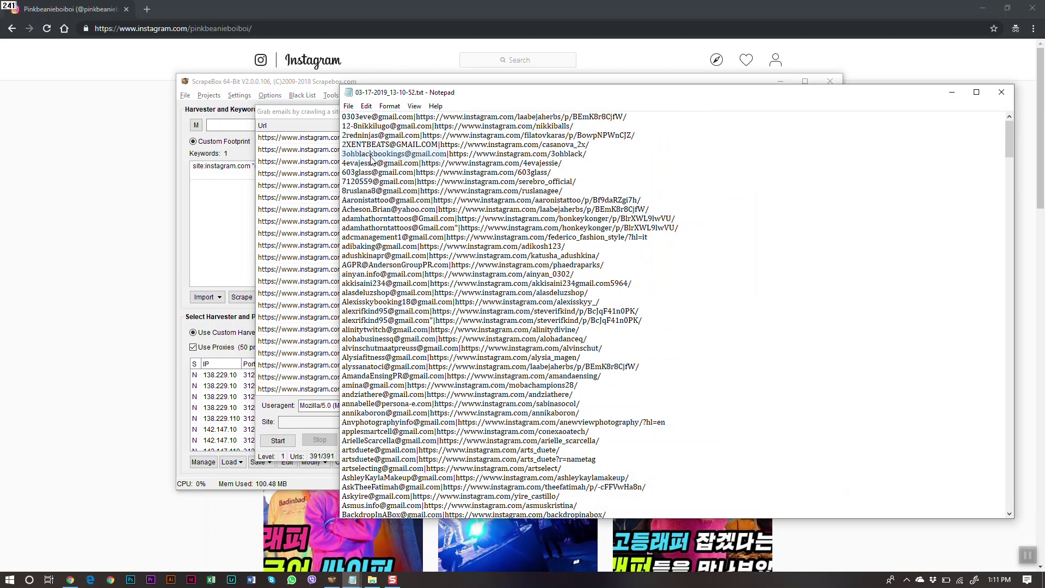
{"action": "left_click", "coordinate": [382, 232]}
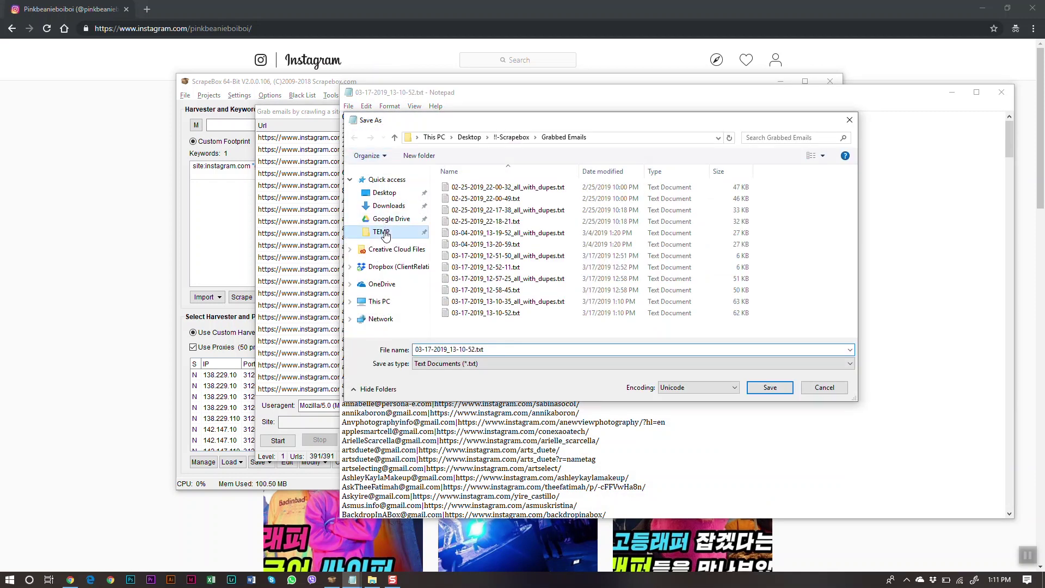
{"action": "double_click", "coordinate": [591, 196]}
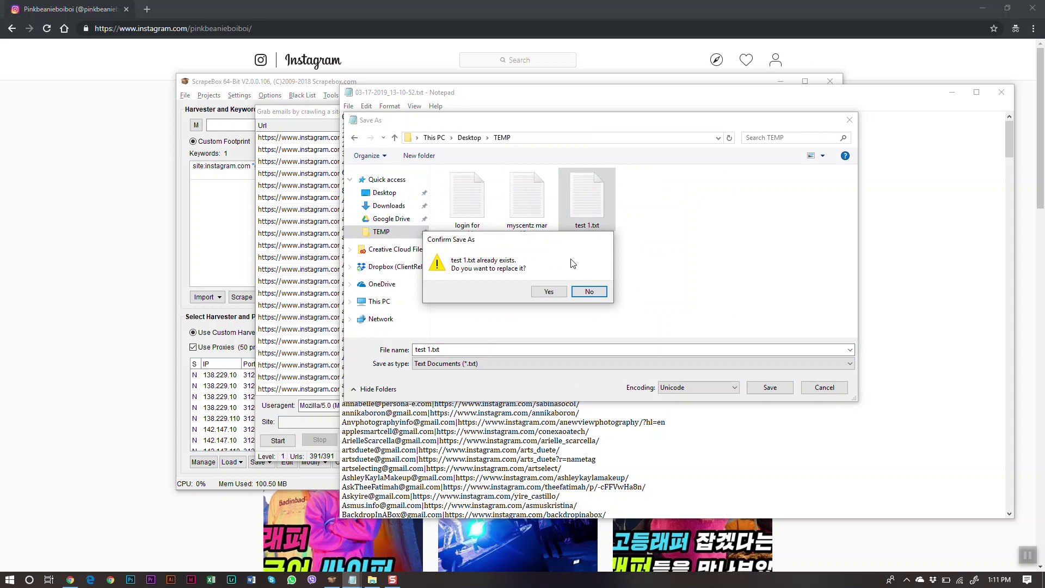
{"action": "left_click", "coordinate": [549, 292]}
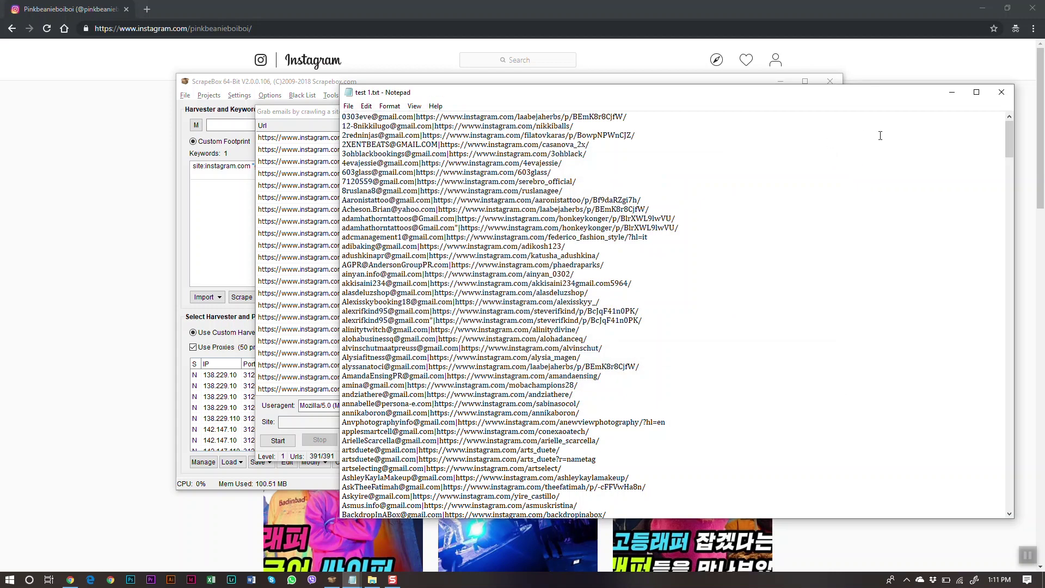
{"action": "left_click", "coordinate": [952, 92]}
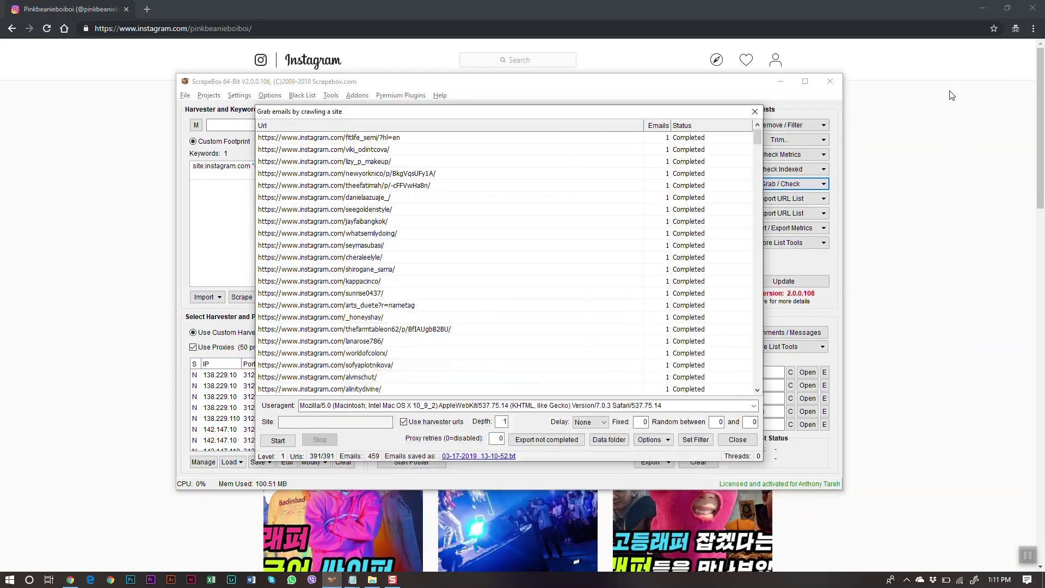
- Close the email crawler and open the editor for creating or editing a custom data grabber
{"action": "left_click", "coordinate": [732, 439]}
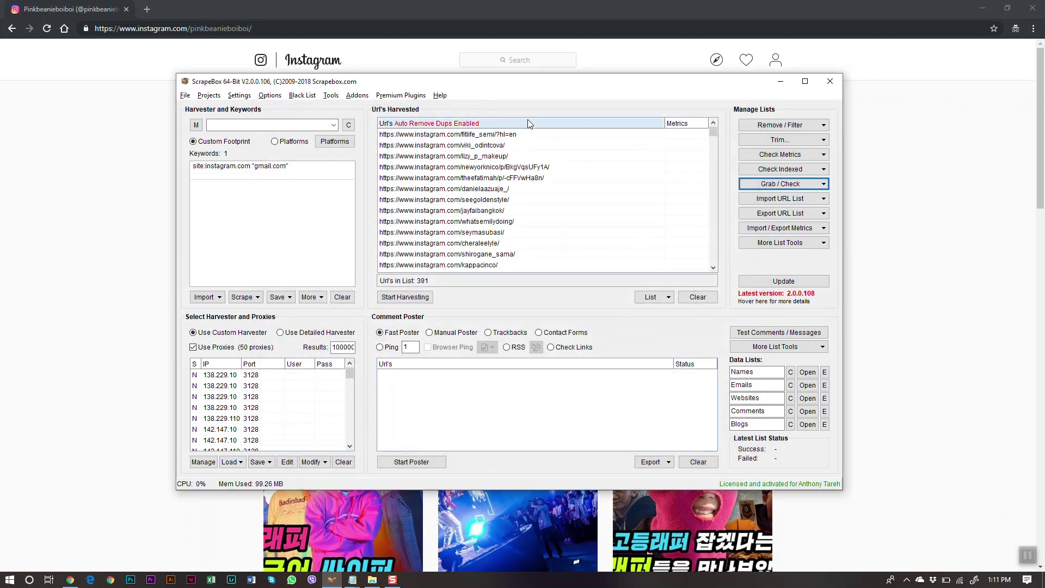
{"action": "left_click_drag", "start_coordinate": [626, 117], "coordinate": [724, 155]}
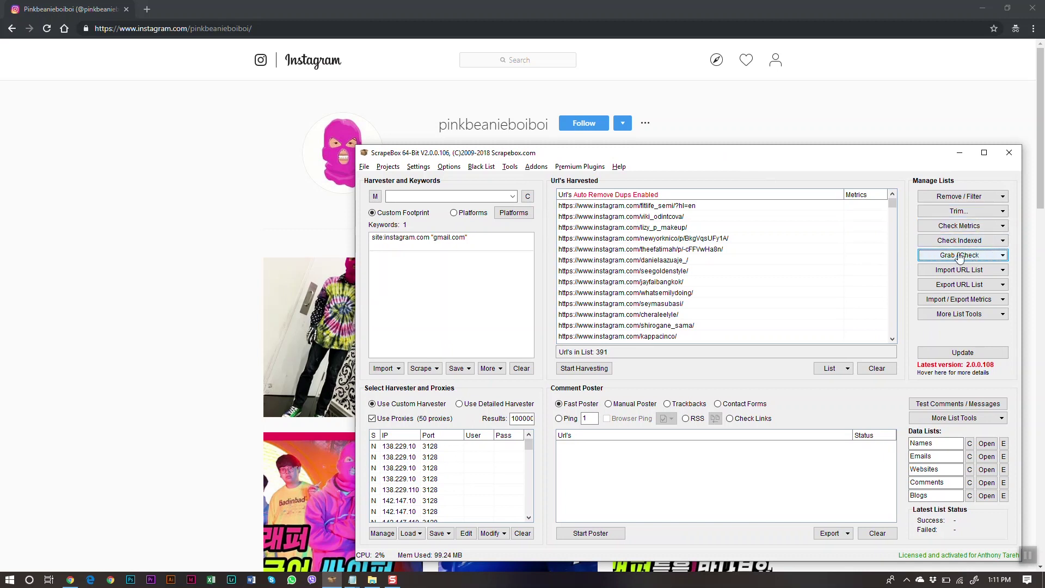
{"action": "left_click", "coordinate": [984, 256]}
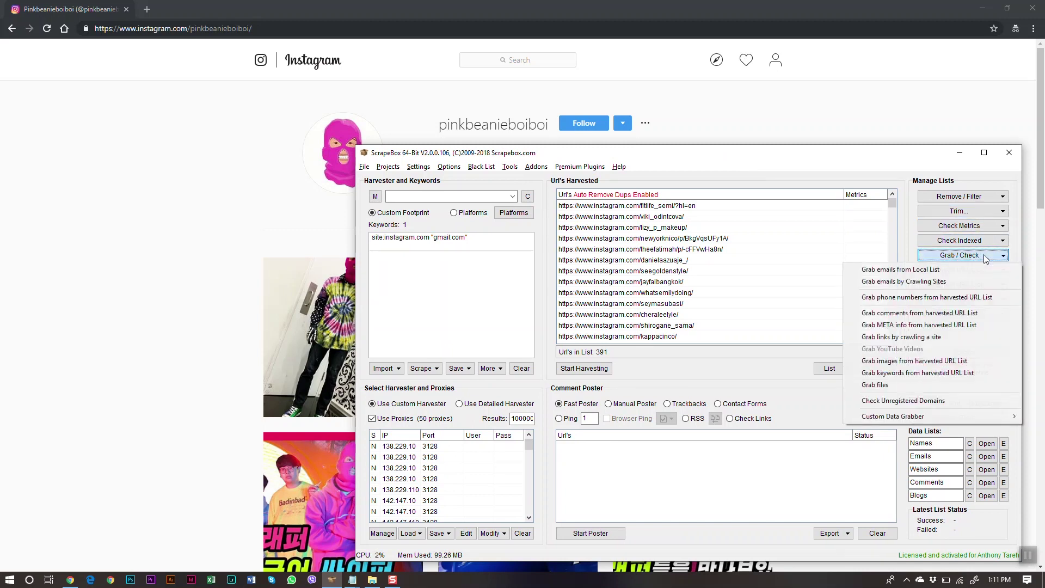
{"action": "mouse_move", "coordinate": [903, 423]}
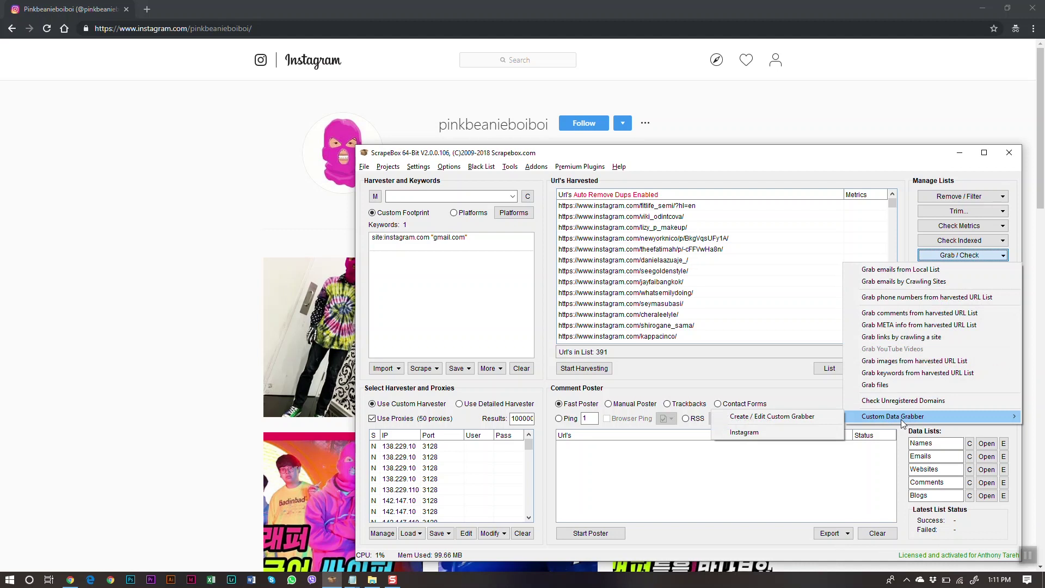
{"action": "left_click", "coordinate": [798, 417]}
{"action": "left_click_drag", "start_coordinate": [570, 196], "coordinate": [448, 143]}
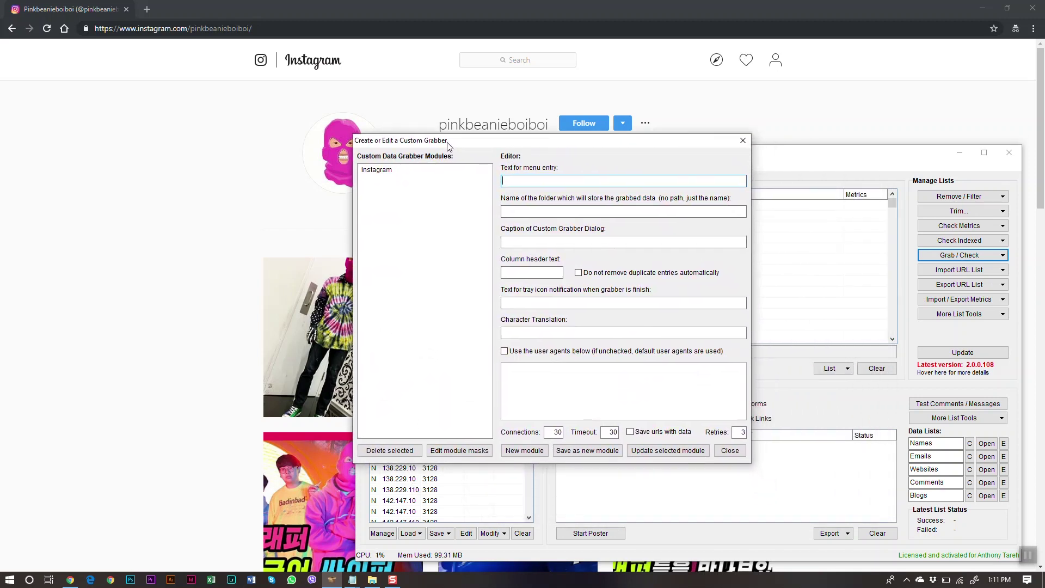
- Switch to the browser, view the open Instagram profile's page source, and search it for followers
{"action": "left_click", "coordinate": [120, 218]}
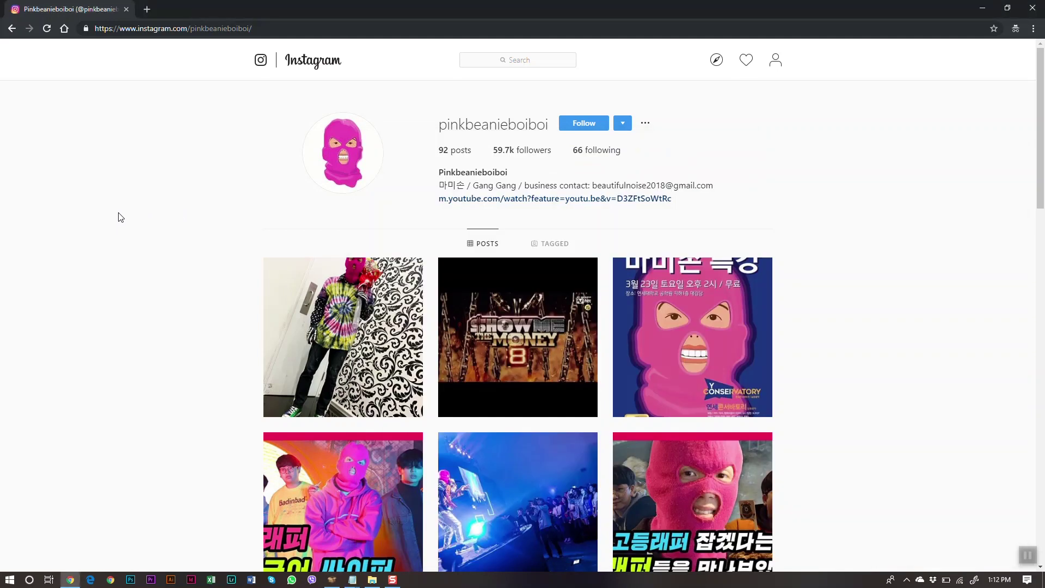
{"action": "key", "text": "ctrl+u"}
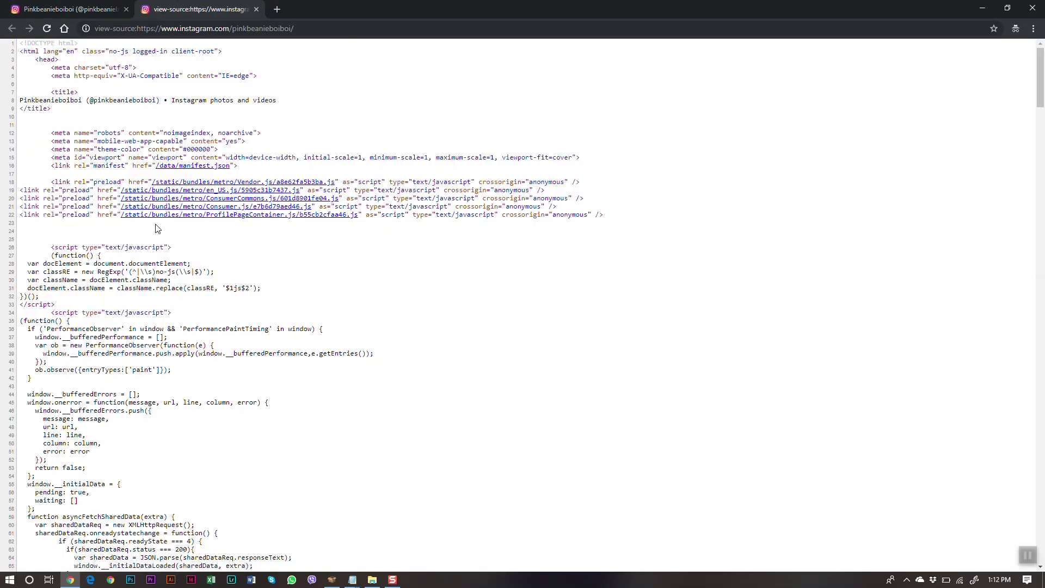
{"action": "key", "text": "ctrl+f"}
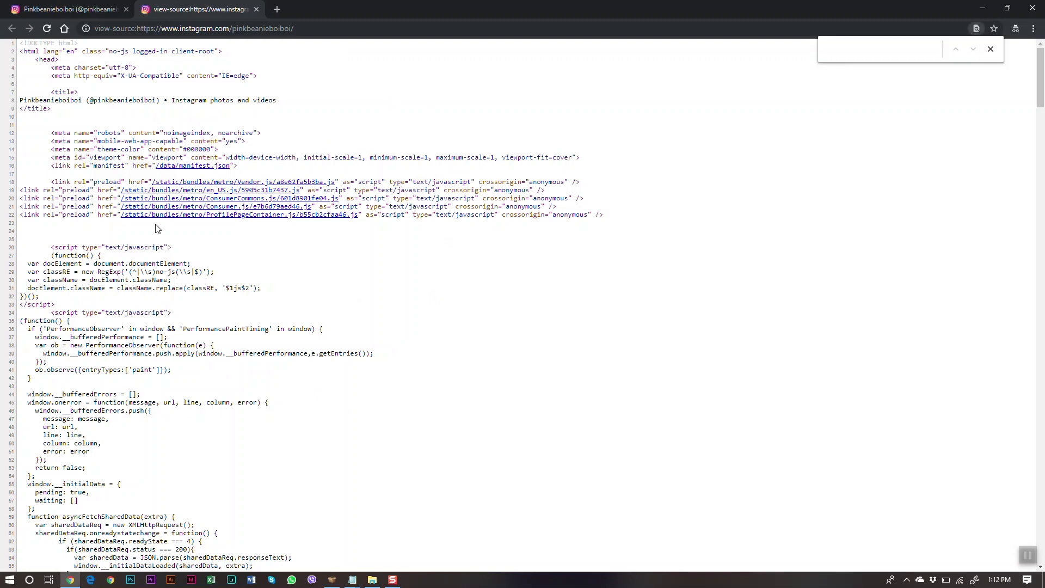
{"action": "type", "text": "fo"}
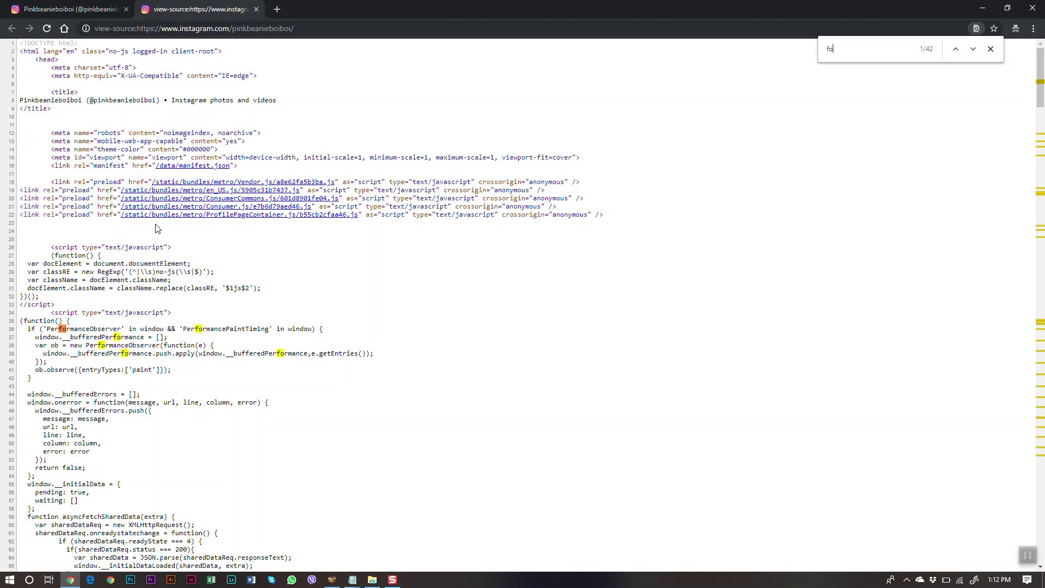
{"action": "type", "text": "llowers"}
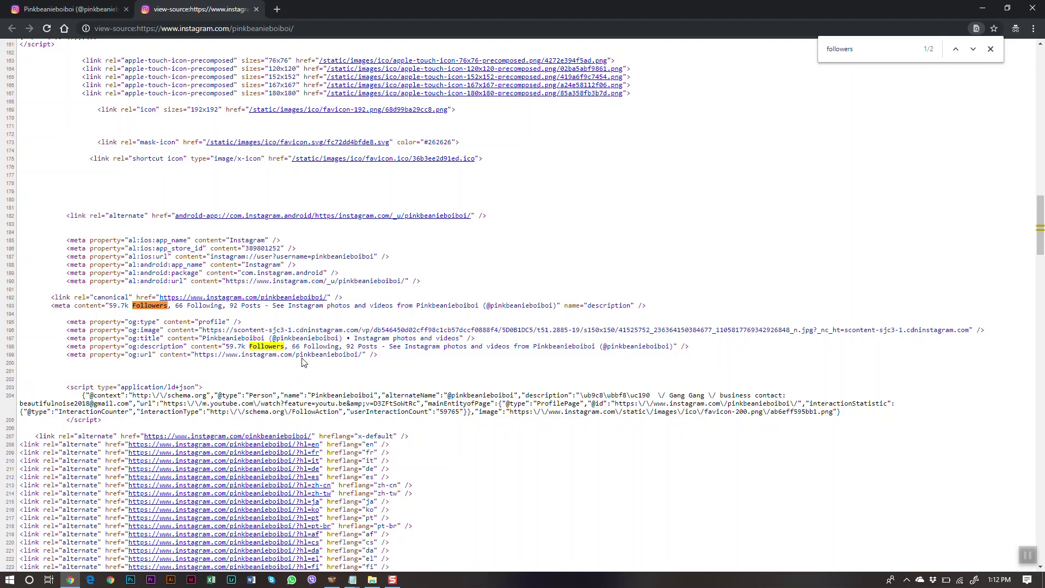
- Return to ScrapeBox and set the custom grabber's menu entry to Instagram Follower Count and its data folder name to IG Follow
{"action": "key", "text": "alt+Tab"}
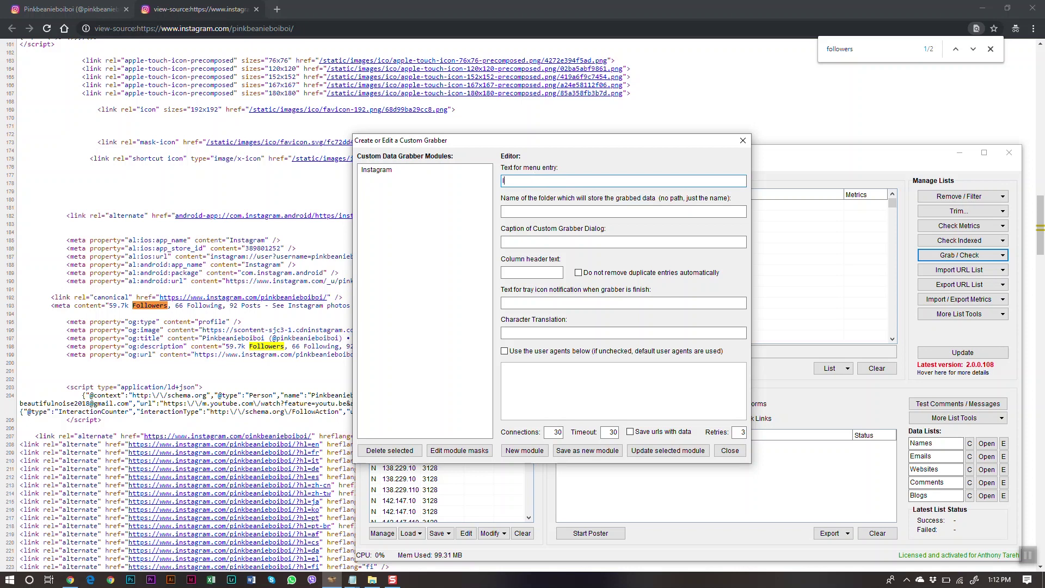
{"action": "type", "text": "Instagram Email"}
{"action": "key", "text": "BackSpace"}
{"action": "key", "text": "BackSpace"}
{"action": "key", "text": "BackSpace"}
{"action": "type", "text": "Follower c"}
{"action": "key", "text": "BackSpace"}
{"action": "type", "text": "Count"}
{"action": "left_click", "coordinate": [602, 214]}
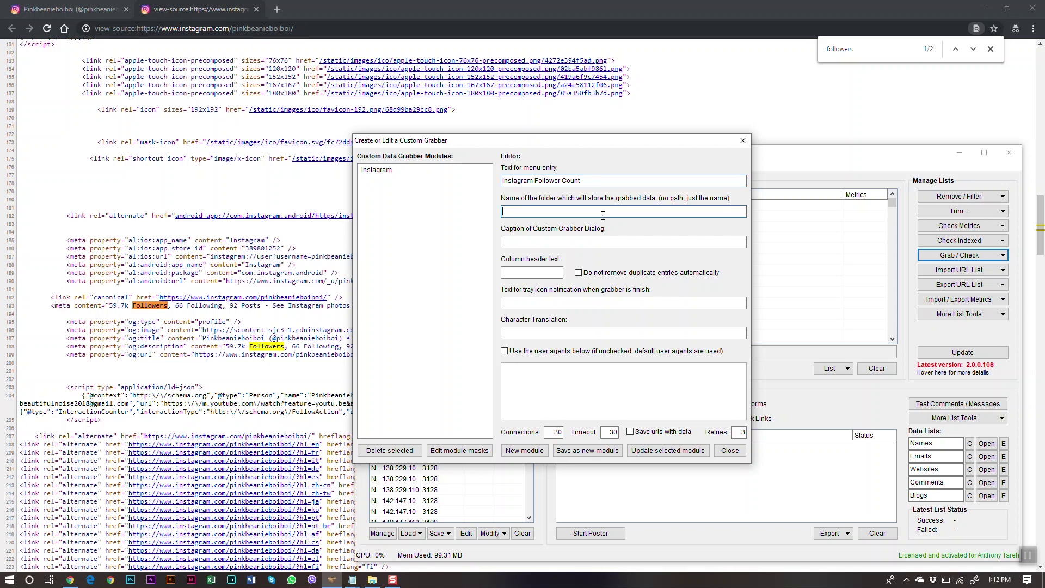
{"action": "type", "text": "IG Follow"}
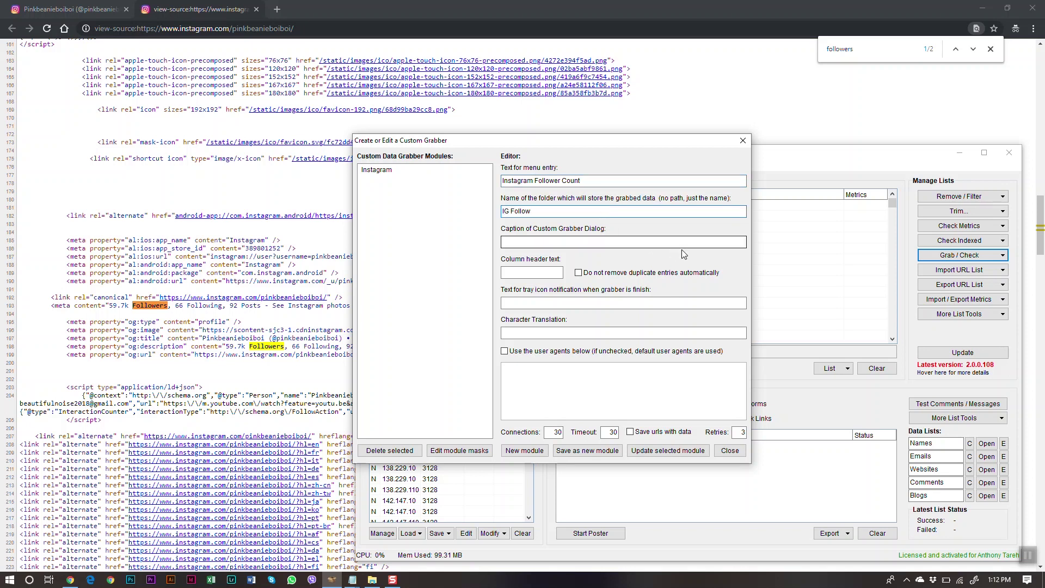
- Set the grabber's dialog caption to IG Follow, column header to Followers, and tray notification text to IG Followers
{"action": "left_click", "coordinate": [559, 242]}
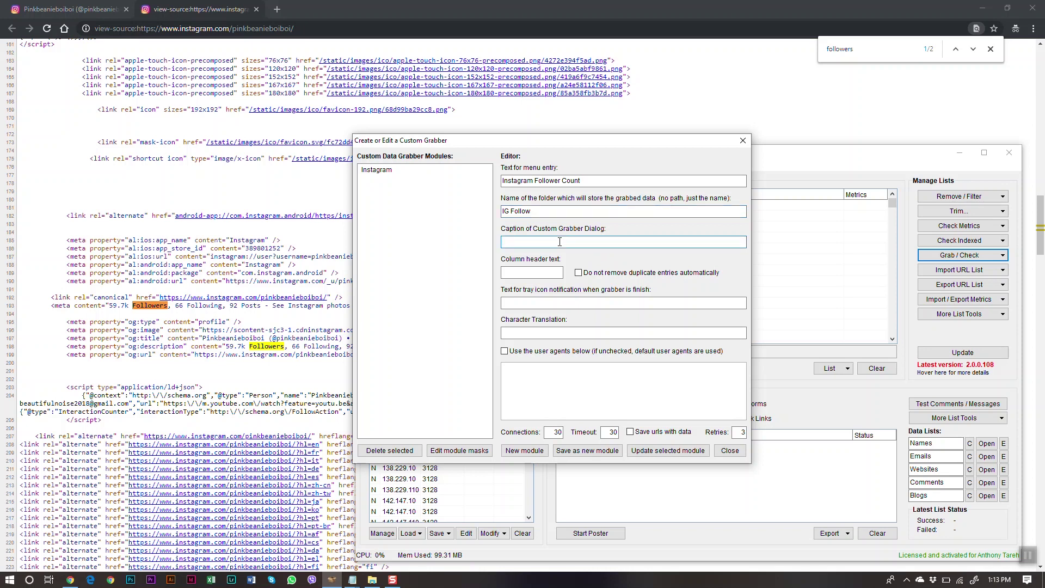
{"action": "type", "text": "IG Follow"}
{"action": "left_click", "coordinate": [538, 271]}
{"action": "type", "text": "Follower"}
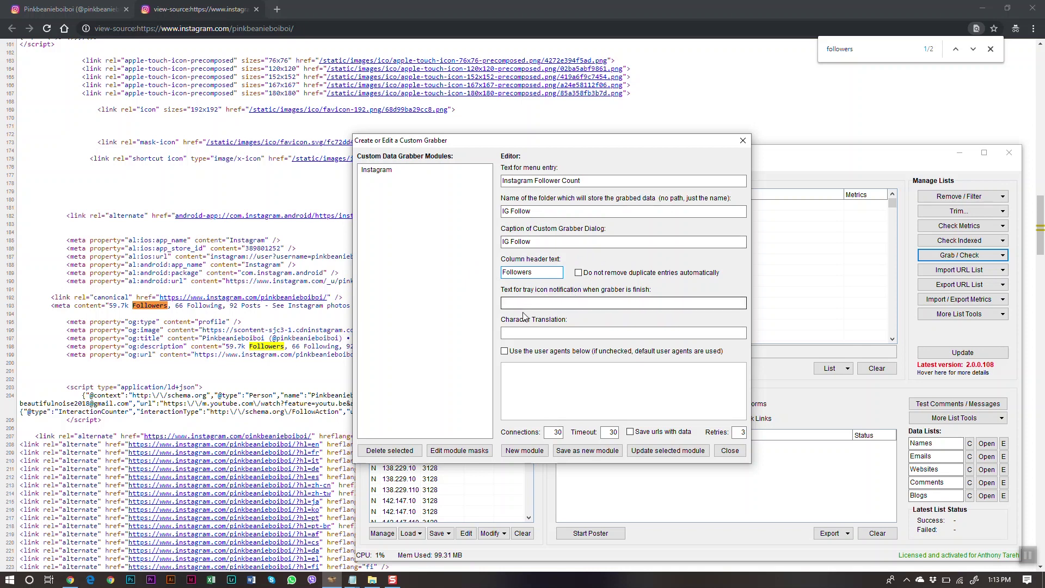
{"action": "left_click", "coordinate": [557, 302]}
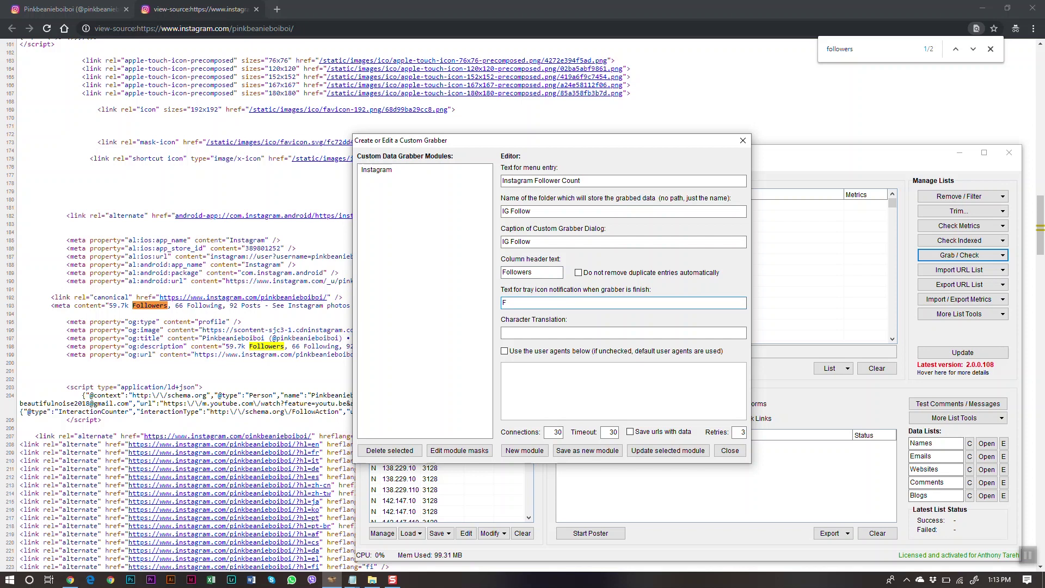
{"action": "type", "text": "IG Followers"}
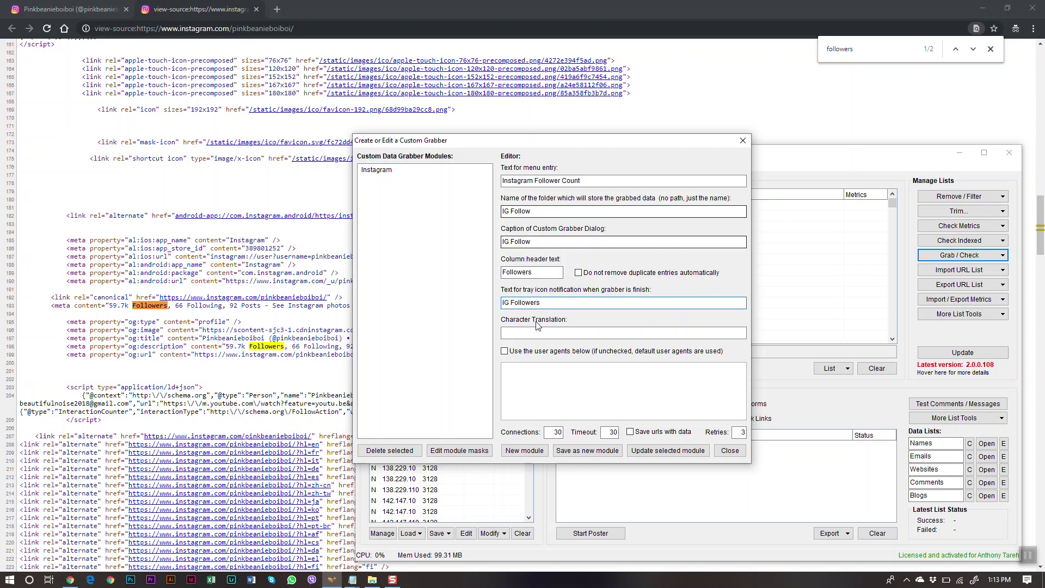
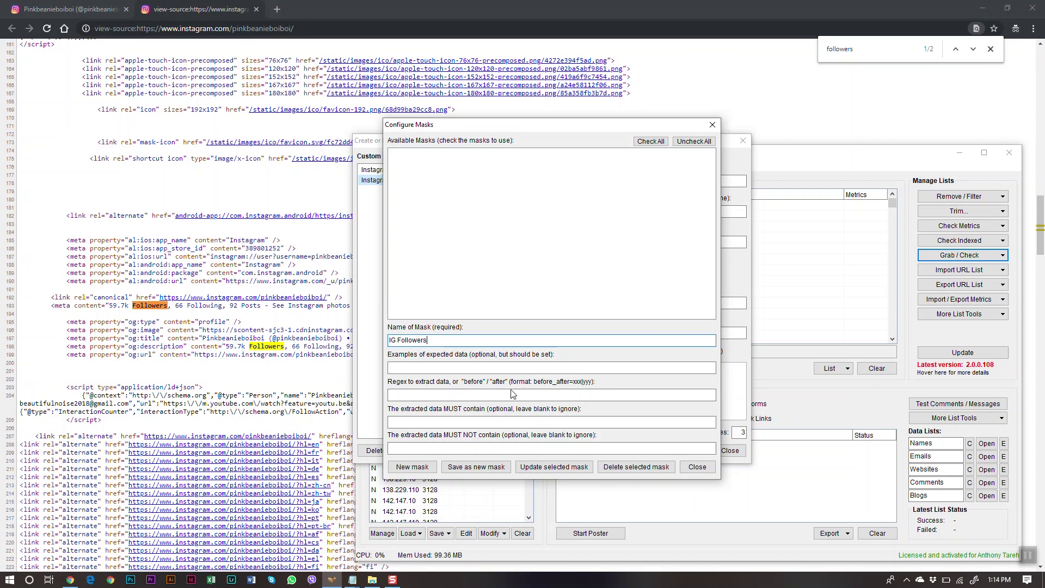
- Begin the IG Followers mask's extraction rule with before_after=og:description" content="|, copying the text before the follower count from the page source
{"action": "left_click", "coordinate": [450, 394]}
{"action": "left_click_drag", "start_coordinate": [75, 306], "coordinate": [103, 307]}
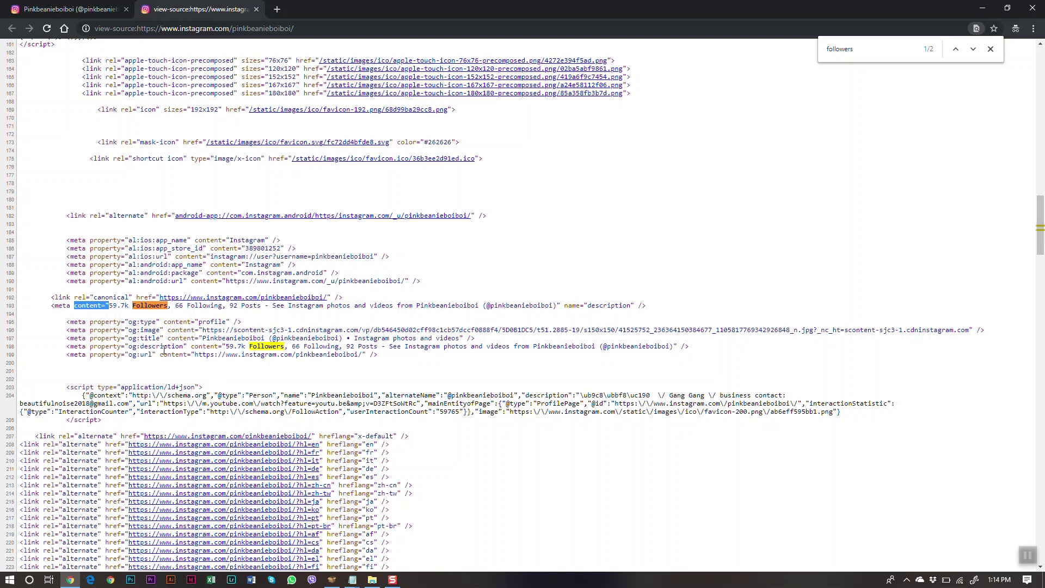
{"action": "left_click", "coordinate": [131, 348]}
{"action": "left_click_drag", "start_coordinate": [133, 348], "coordinate": [226, 348]}
{"action": "key", "text": "ctrl+c"}
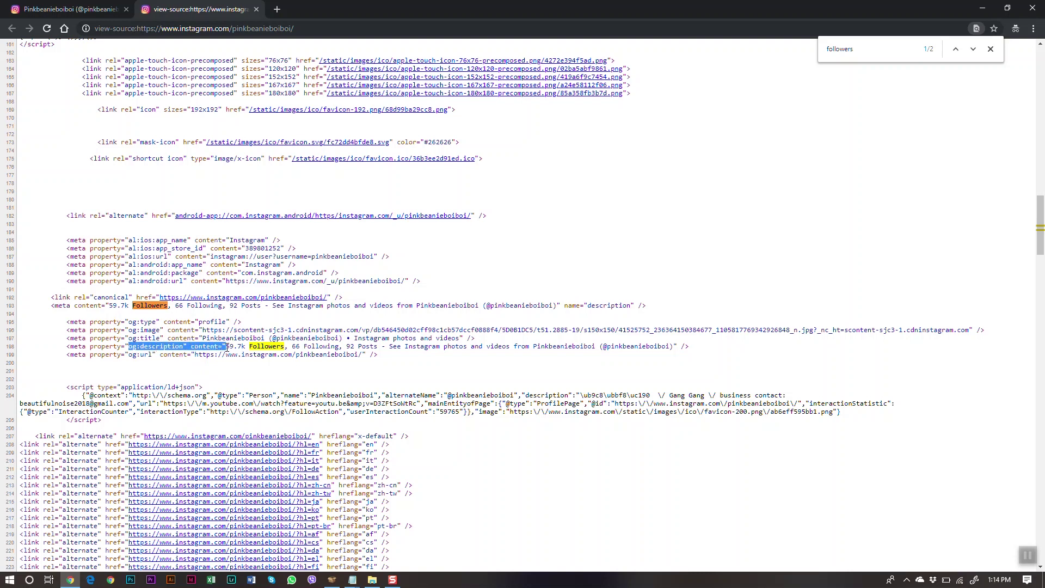
{"action": "key", "text": "alt+Tab"}
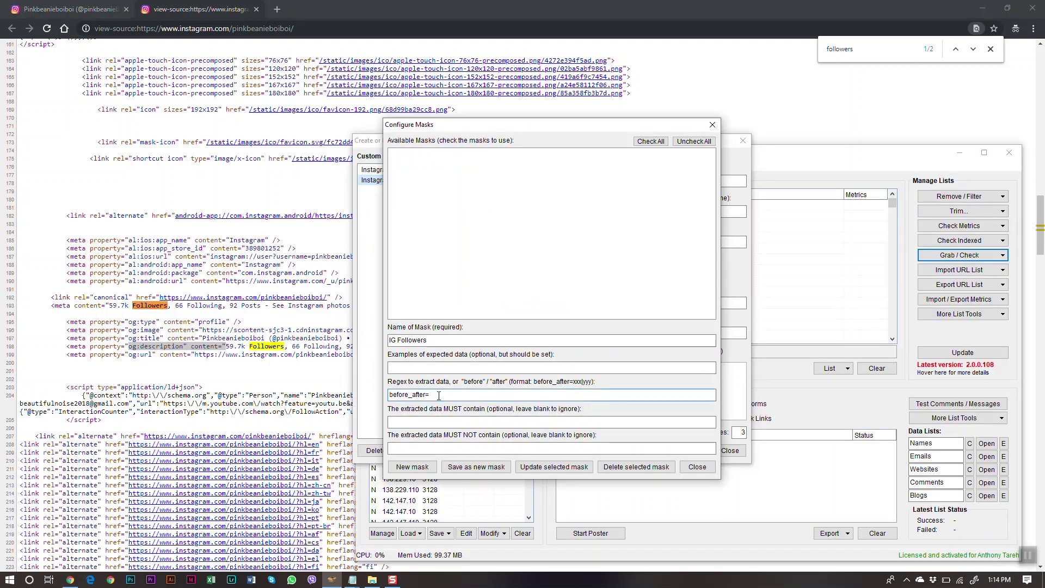
{"action": "key", "text": "ctrl+v"}
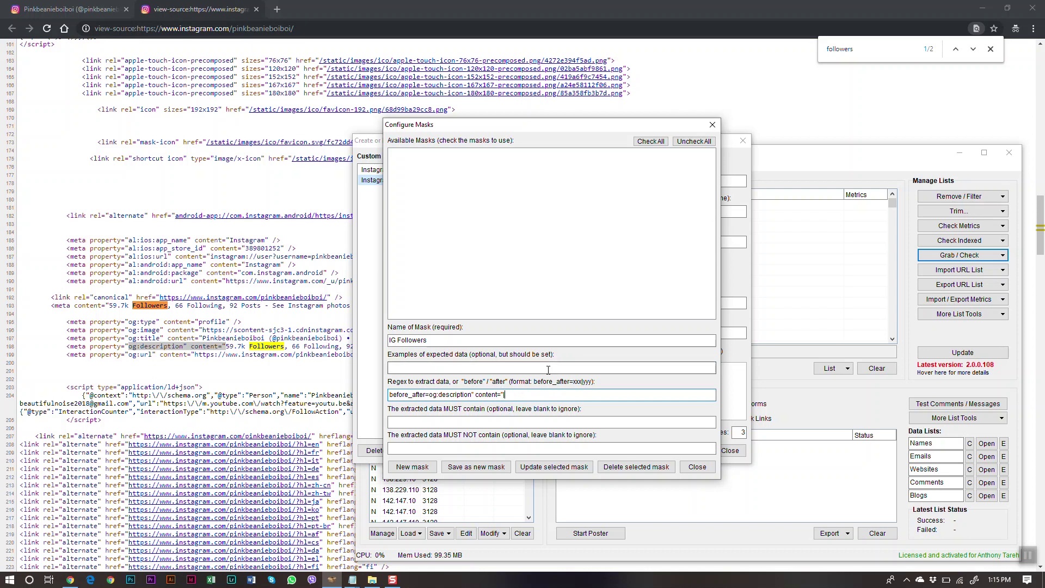
{"action": "type", "text": "|"}
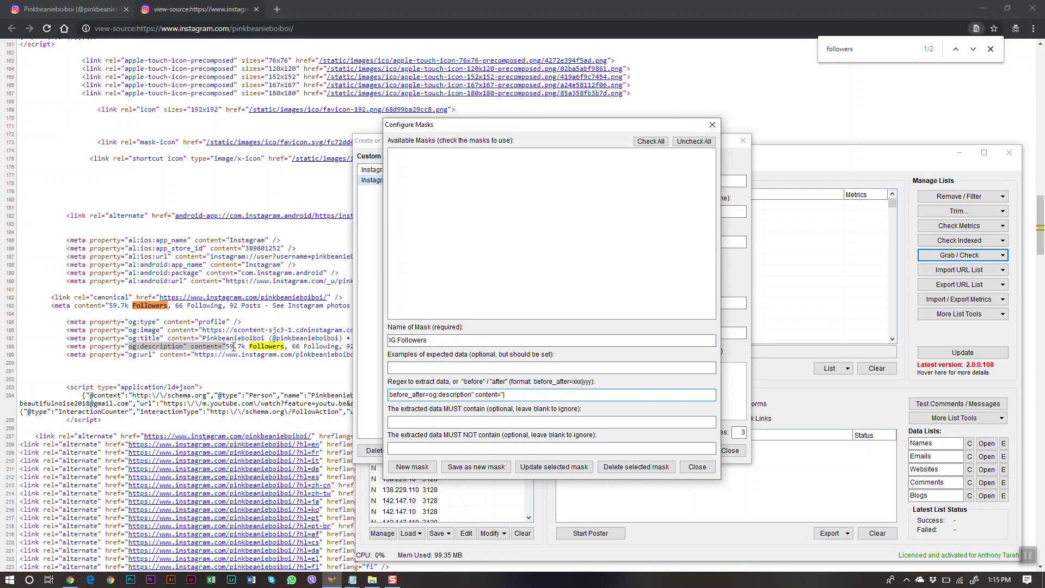
- Complete the extraction rule with Followers, as the text after the count, save it as a new mask, and close the grabber editor
{"action": "left_click", "coordinate": [247, 345]}
{"action": "left_click_drag", "start_coordinate": [247, 346], "coordinate": [286, 348]}
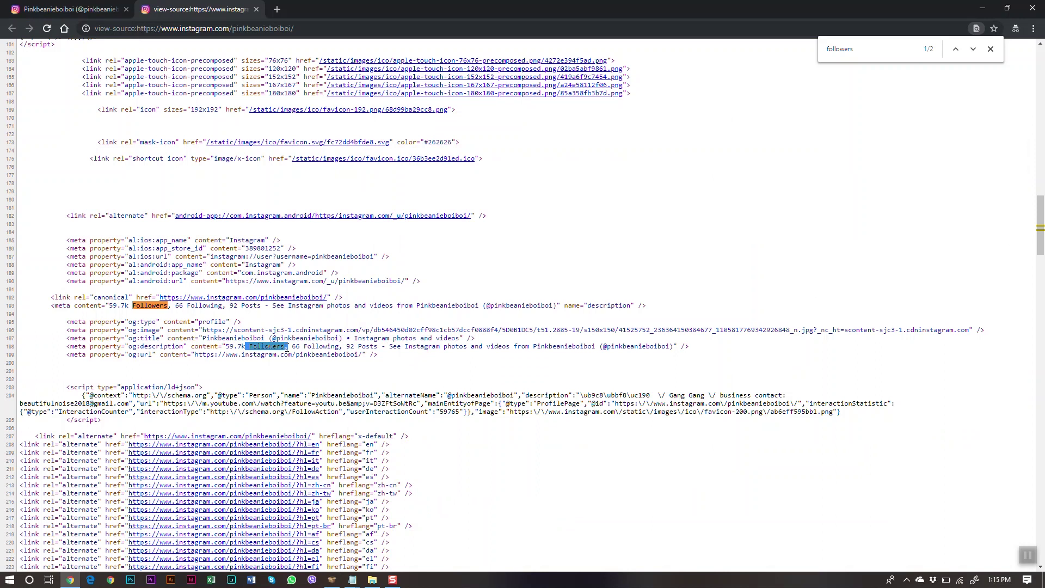
{"action": "key", "text": "alt+Tab"}
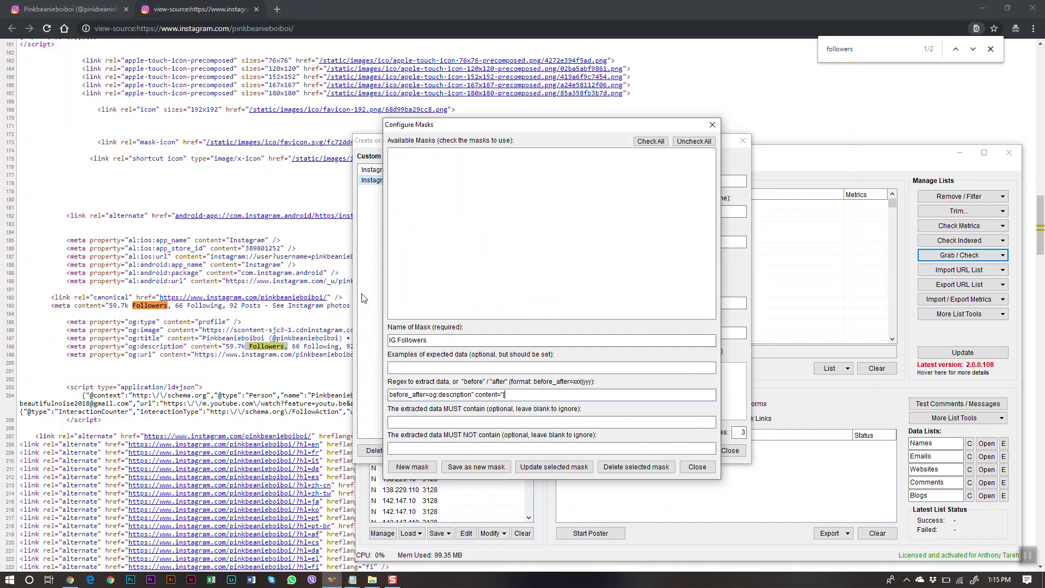
{"action": "type", "text": "Followers,"}
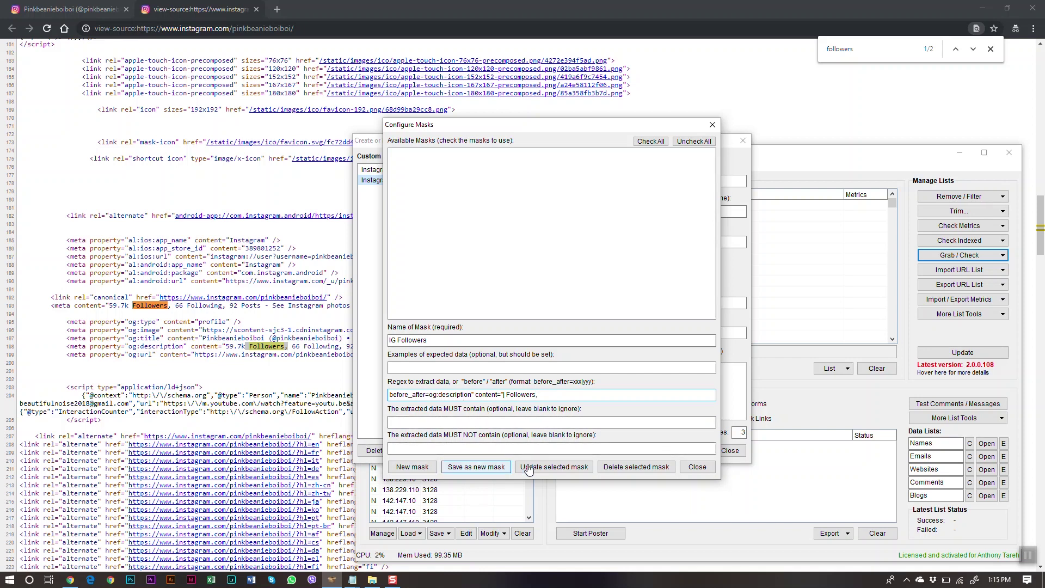
{"action": "left_click", "coordinate": [475, 467]}
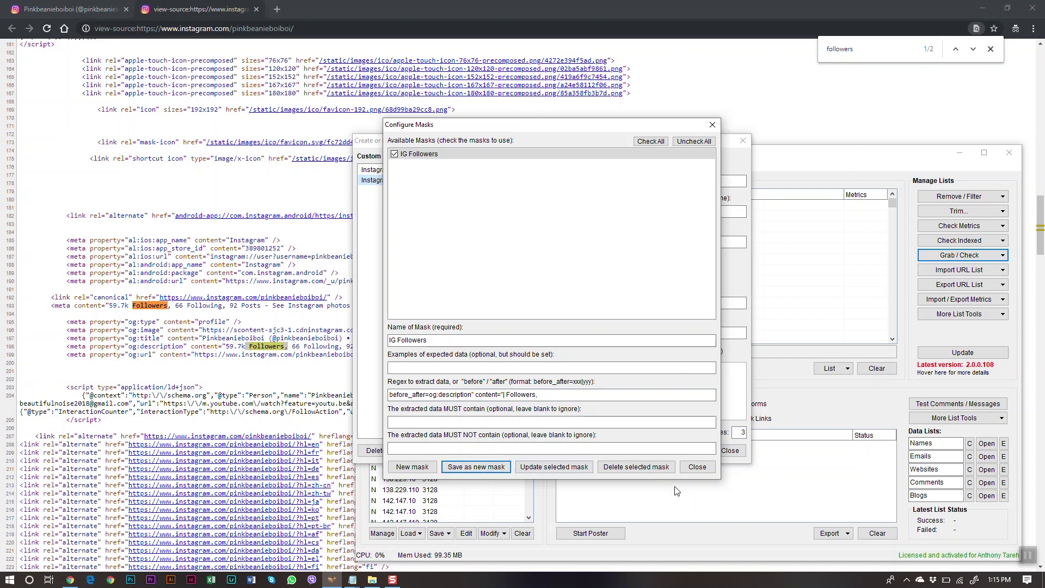
{"action": "left_click", "coordinate": [698, 467]}
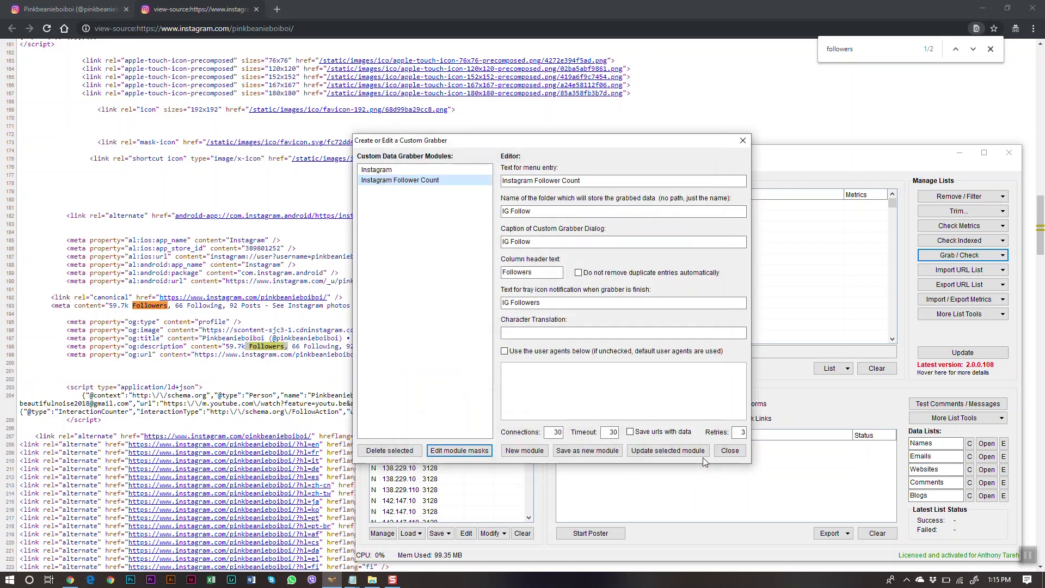
{"action": "left_click", "coordinate": [730, 451]}
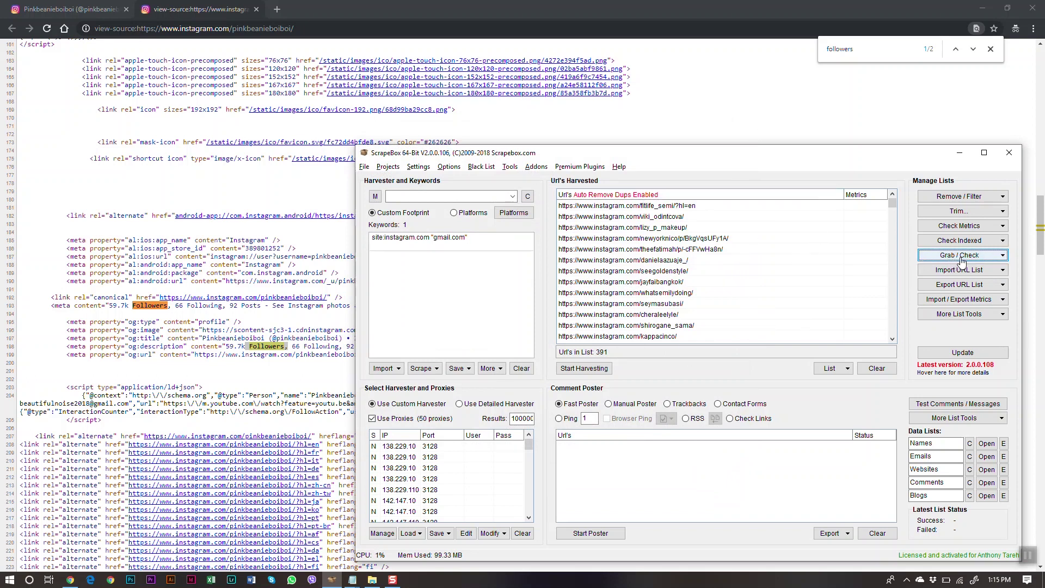
- Run the Instagram Follower Count grabber on the harvested URLs, saving the URLs with the extracted data
{"action": "left_click", "coordinate": [979, 258]}
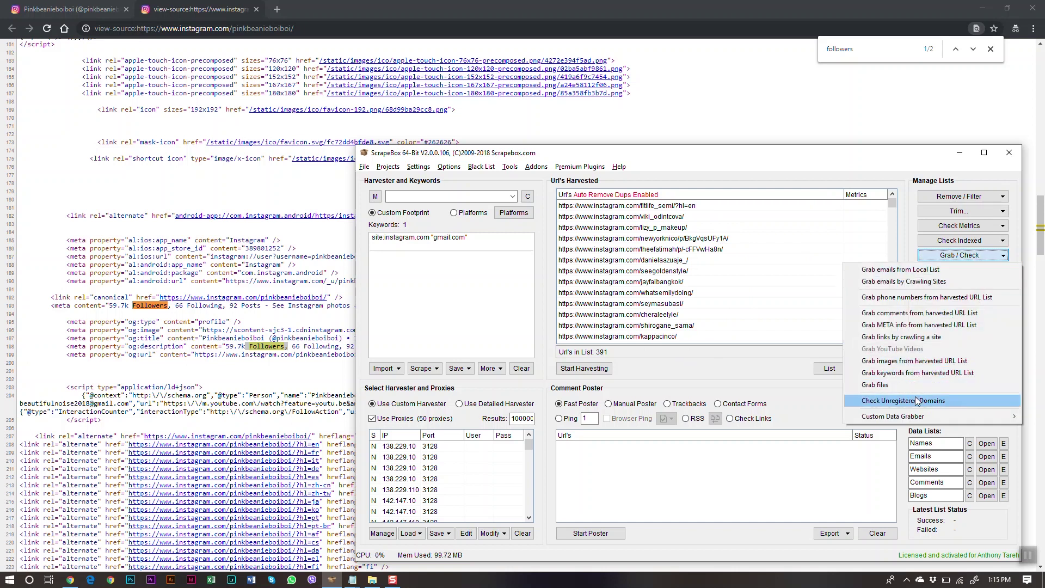
{"action": "mouse_move", "coordinate": [913, 417]}
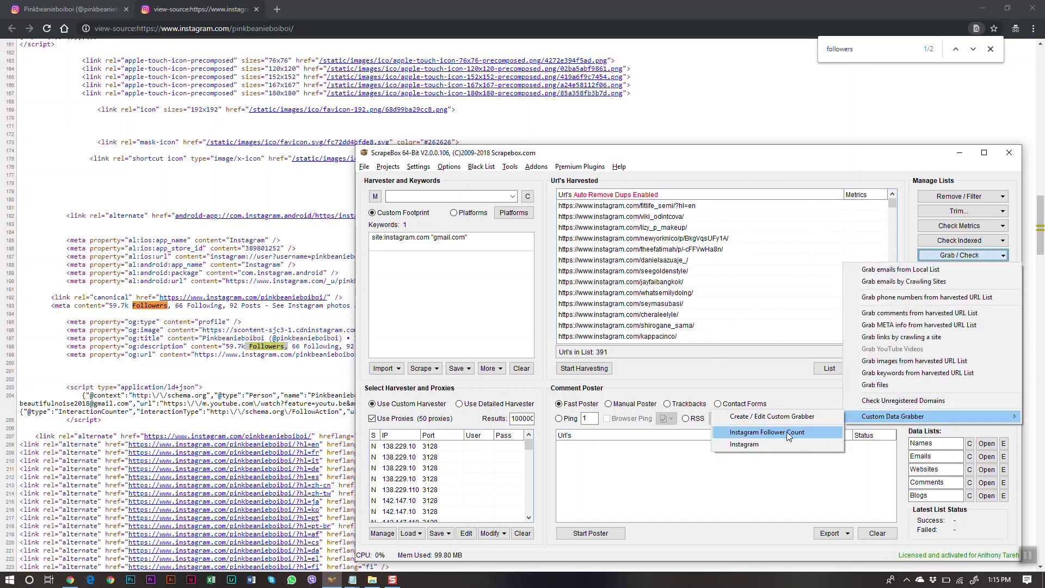
{"action": "left_click", "coordinate": [751, 432]}
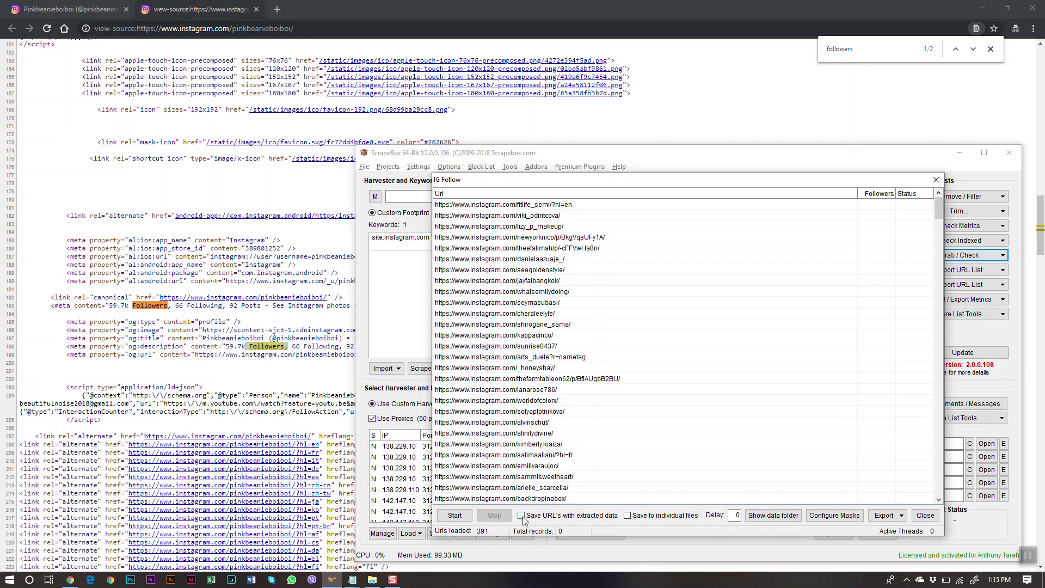
{"action": "left_click", "coordinate": [454, 516]}
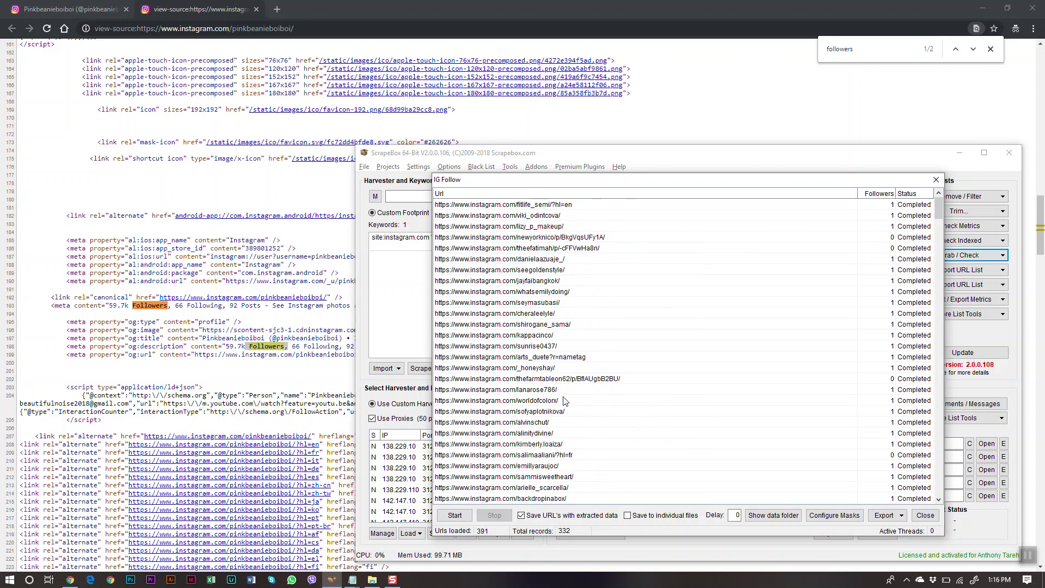
- Open the grabber's data folder and review the follower counts saved in 03-17-2019_13-16-03.txt
{"action": "left_click", "coordinate": [773, 516]}
{"action": "double_click", "coordinate": [156, 73]}
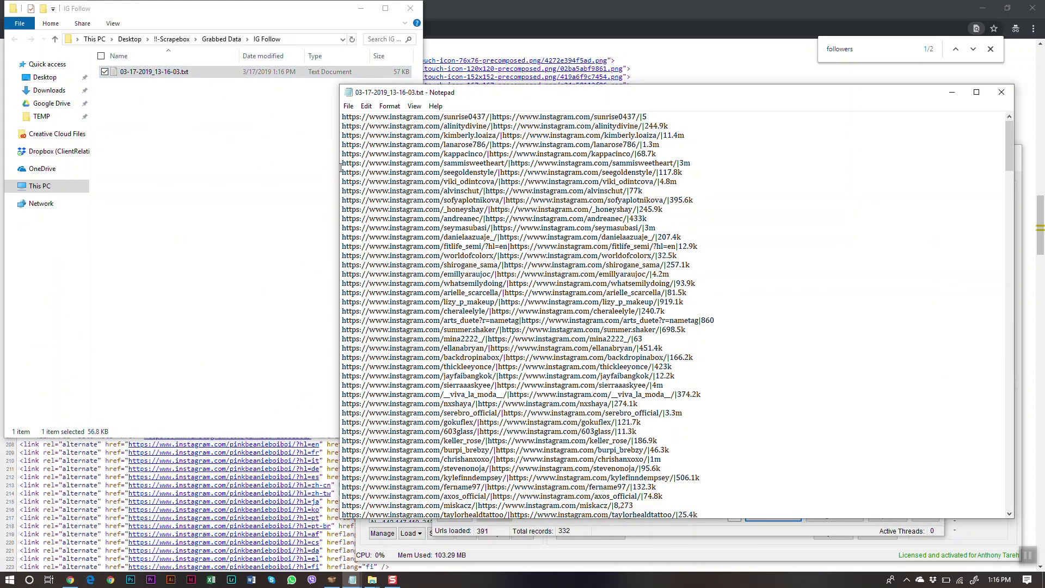
{"action": "left_click_drag", "start_coordinate": [338, 178], "coordinate": [173, 160]}
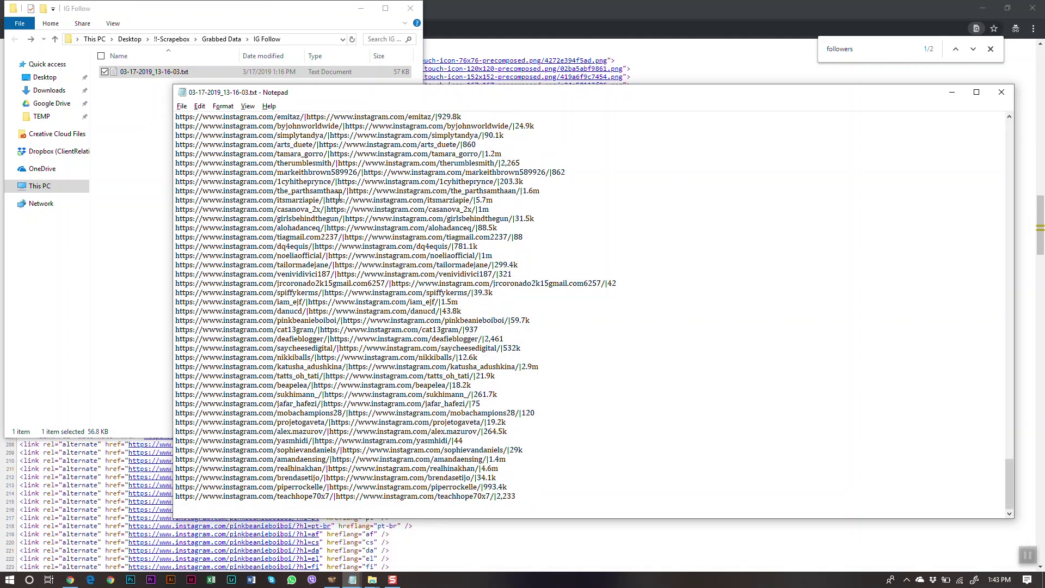
- Copy all the grabbed follower data from 03-17-2019_13-16-03.txt and paste it into cell A1 of a new blank Excel workbook
{"action": "key", "text": "ctrl+a"}
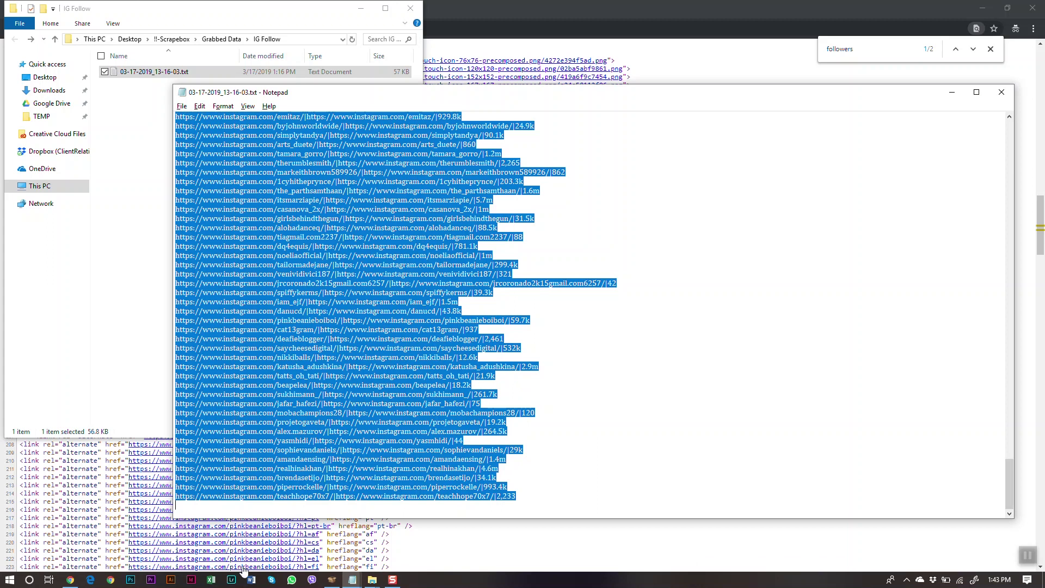
{"action": "left_click", "coordinate": [212, 580]}
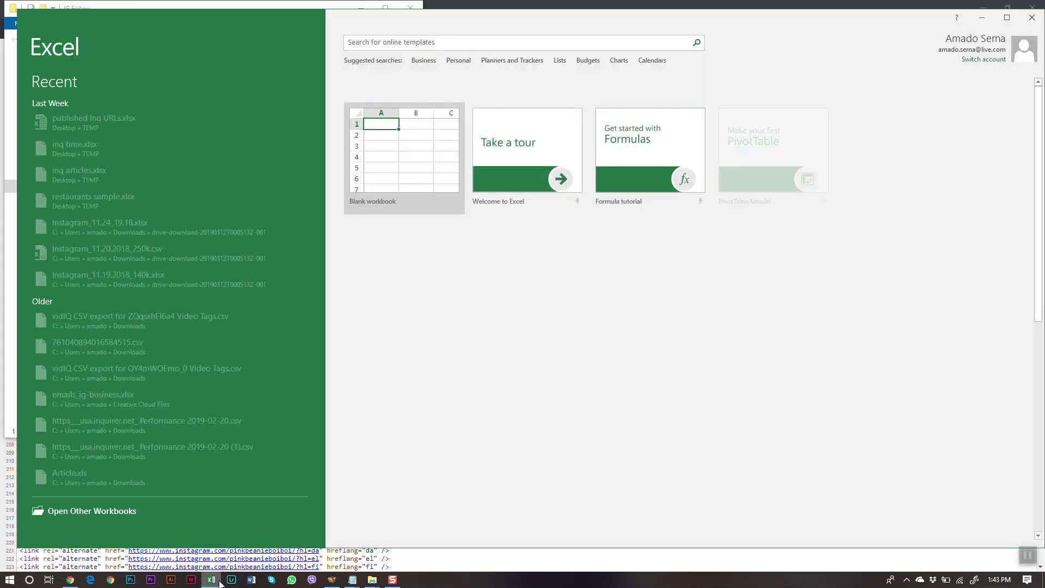
{"action": "left_click", "coordinate": [654, 161]}
{"action": "left_click", "coordinate": [407, 132]}
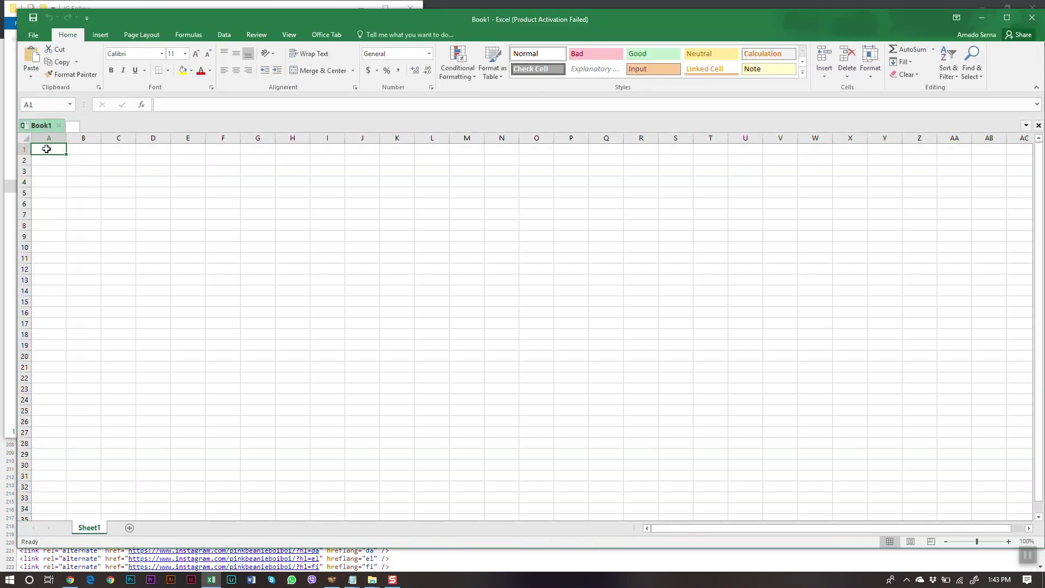
{"action": "key", "text": "ctrl+v"}
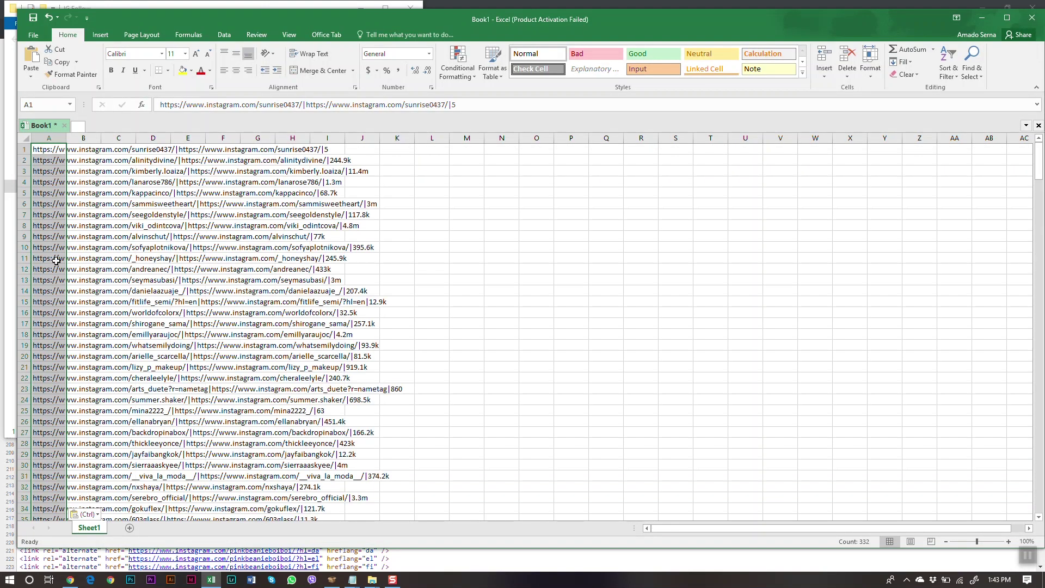
- Sort the pasted lines in column A from A to Z and fit the column width to its contents
{"action": "left_click", "coordinate": [950, 76]}
{"action": "left_click", "coordinate": [963, 88]}
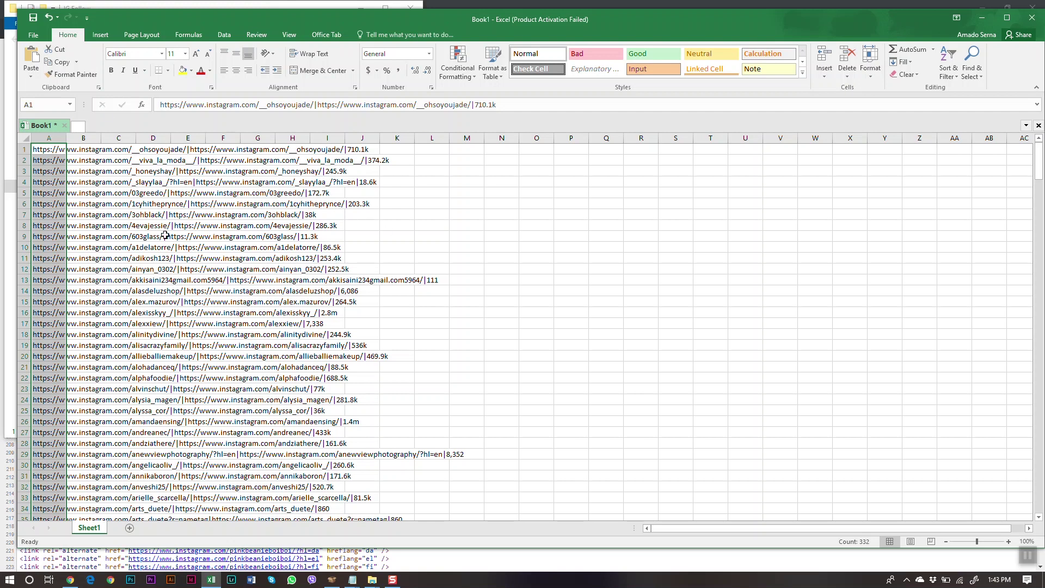
{"action": "double_click", "coordinate": [67, 138]}
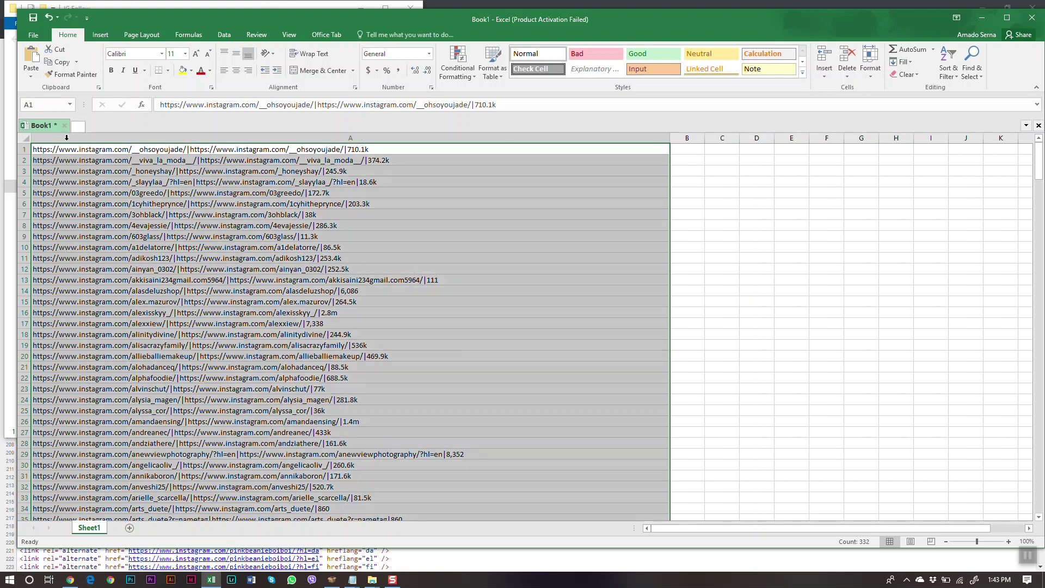
- Split column A with Text to Columns as delimited data, using | as an additional custom delimiter
{"action": "left_click", "coordinate": [224, 38]}
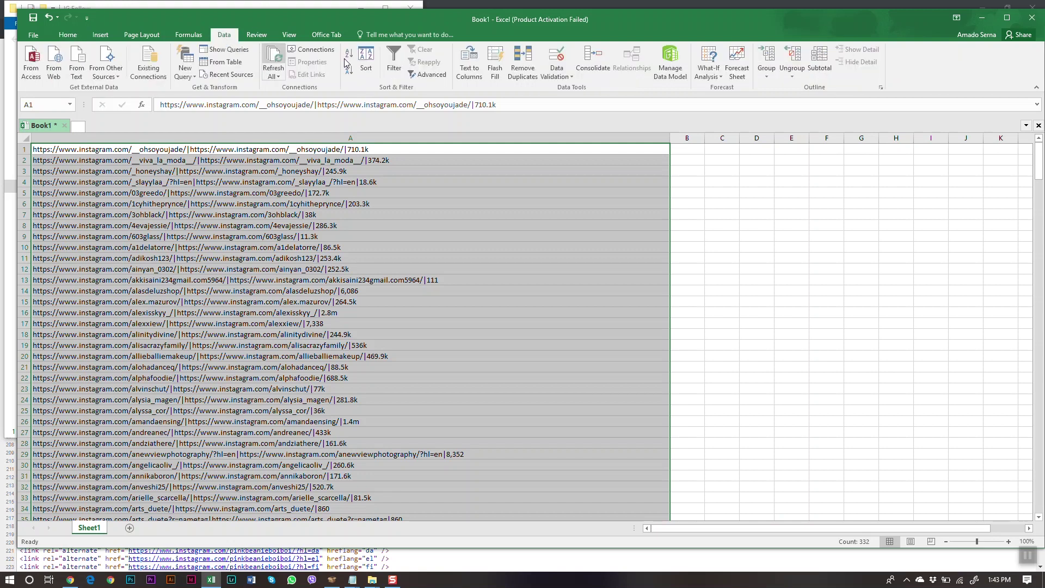
{"action": "left_click", "coordinate": [466, 65]}
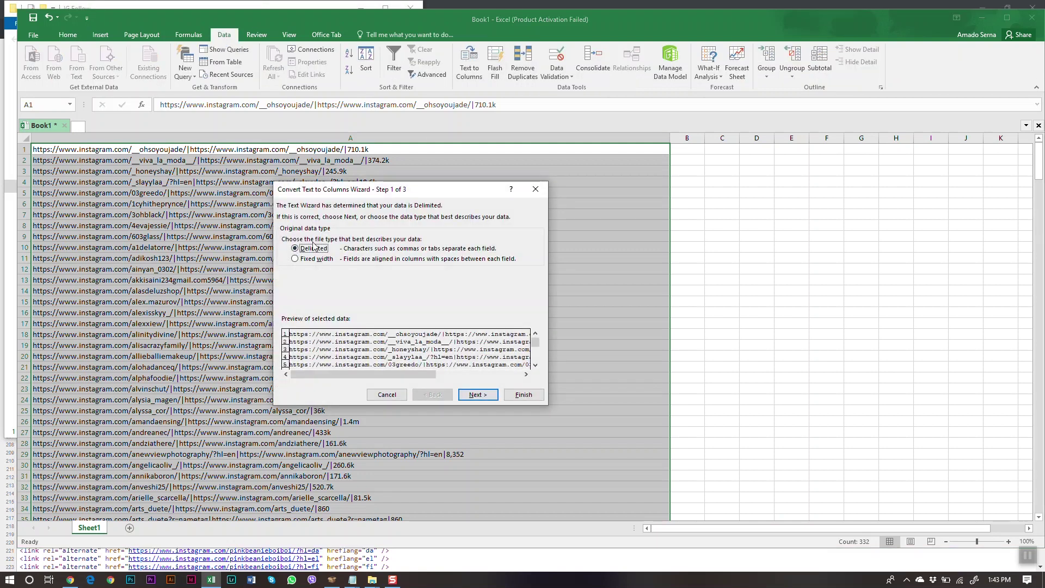
{"action": "left_click", "coordinate": [479, 402]}
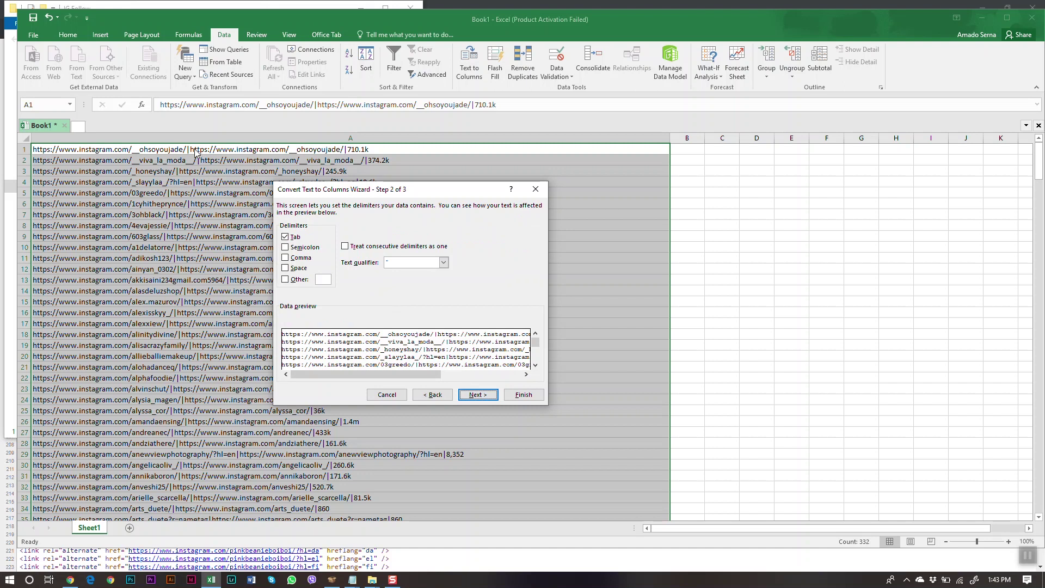
{"action": "left_click", "coordinate": [286, 278]}
{"action": "type", "text": "|"}
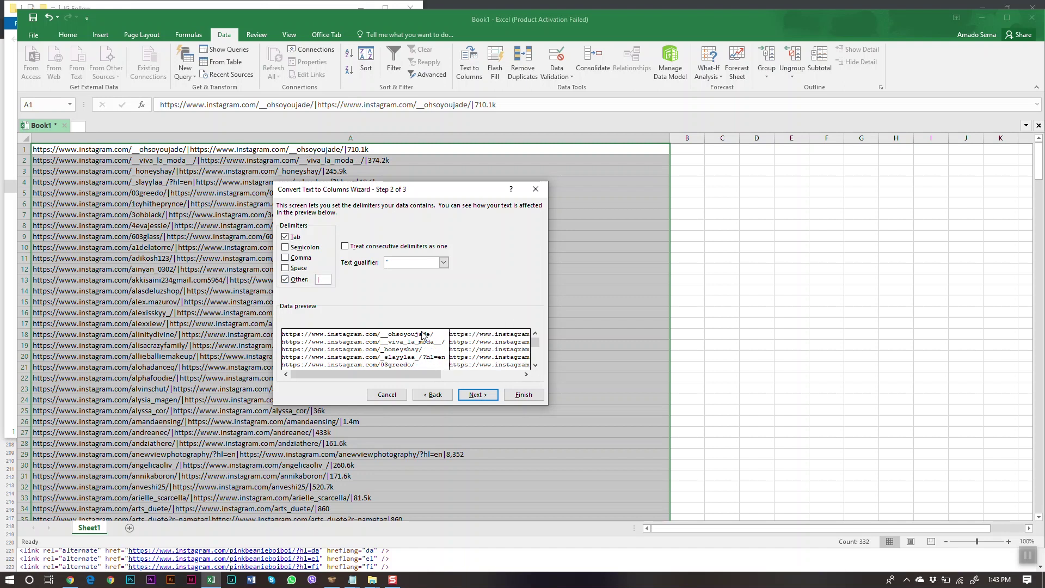
{"action": "left_click", "coordinate": [479, 396]}
{"action": "left_click", "coordinate": [522, 400]}
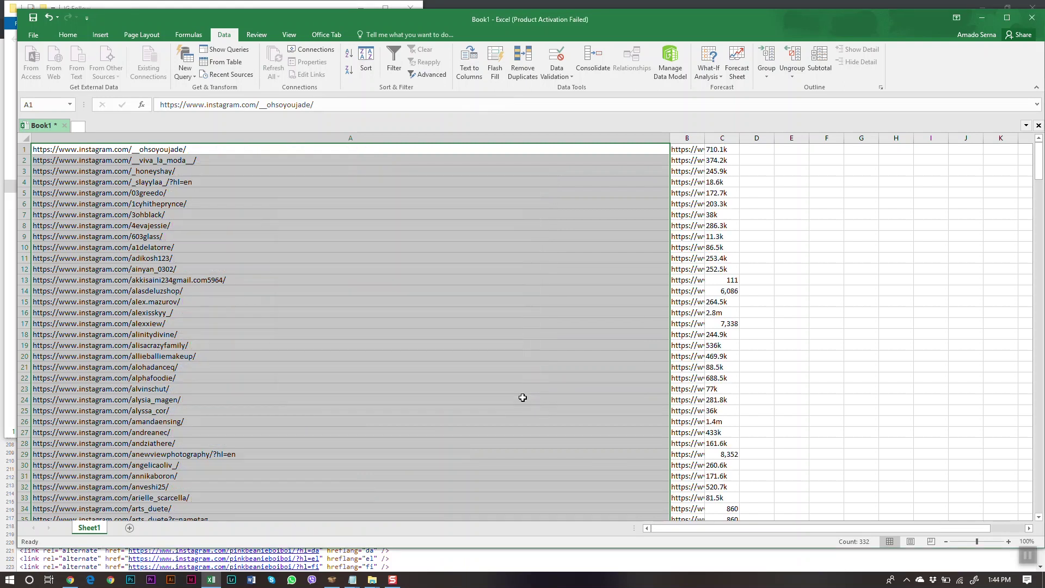
- Narrow column A and widen column B so the URLs in both columns are fully readable
{"action": "left_click_drag", "start_coordinate": [772, 235], "coordinate": [679, 137]}
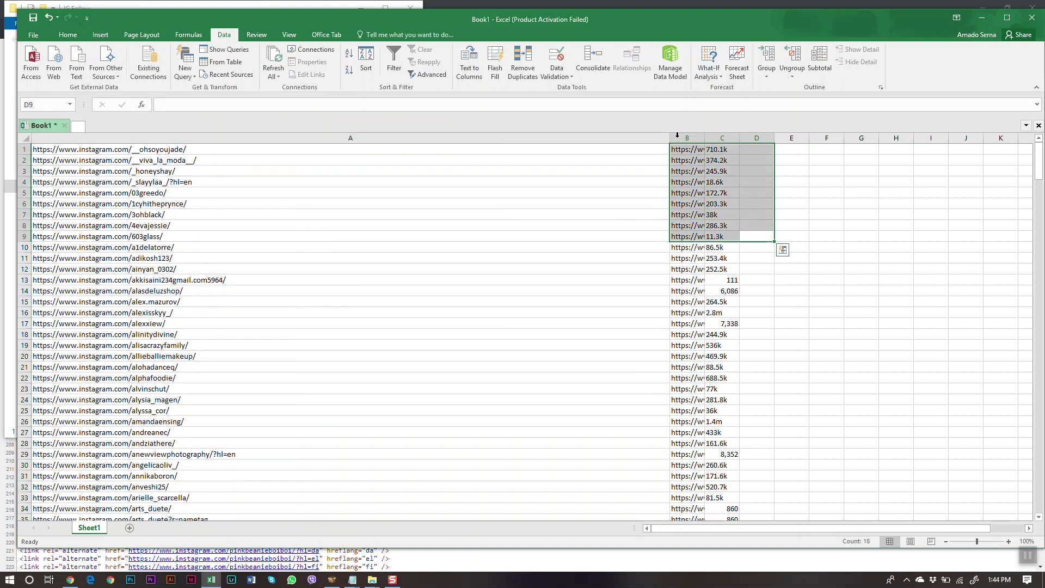
{"action": "left_click", "coordinate": [683, 138]}
{"action": "right_click", "coordinate": [667, 138]}
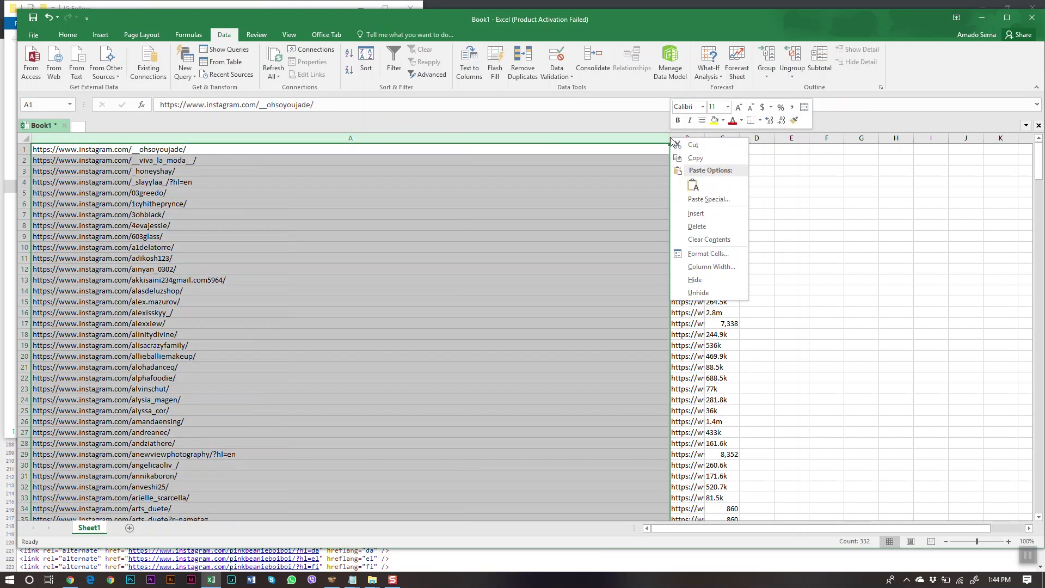
{"action": "left_click", "coordinate": [512, 148]}
{"action": "left_click", "coordinate": [527, 224]}
{"action": "left_click_drag", "start_coordinate": [674, 139], "coordinate": [530, 170]}
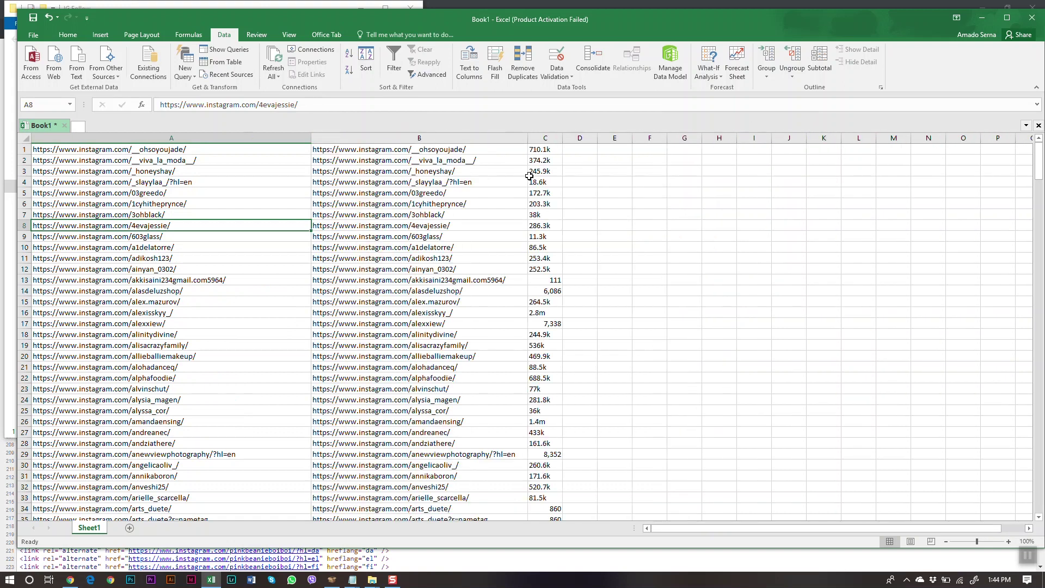
- Delete column A to remove the duplicate set of Instagram URLs
{"action": "left_click", "coordinate": [173, 137]}
{"action": "right_click", "coordinate": [173, 137]}
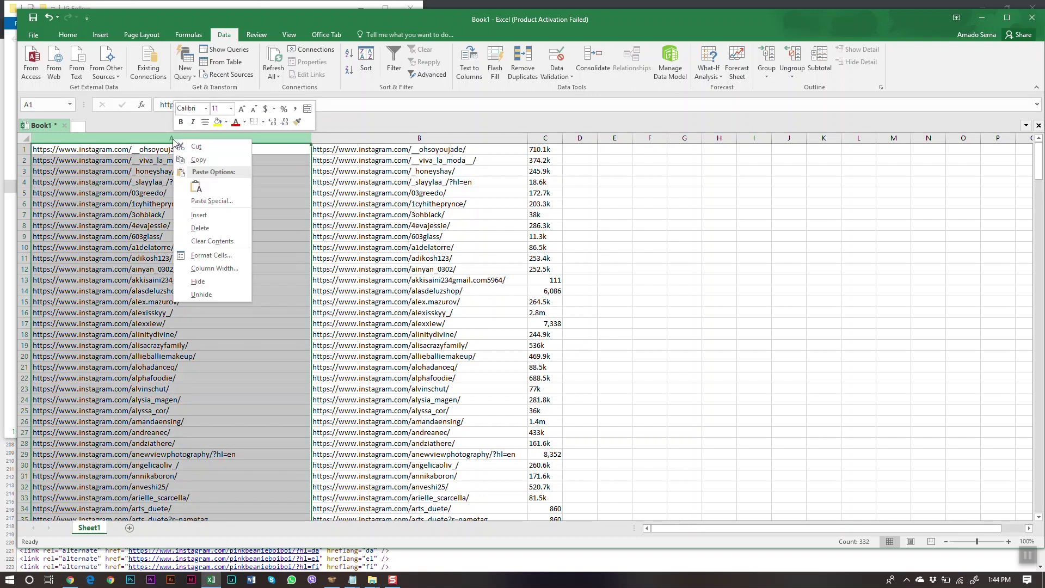
{"action": "left_click", "coordinate": [199, 232]}
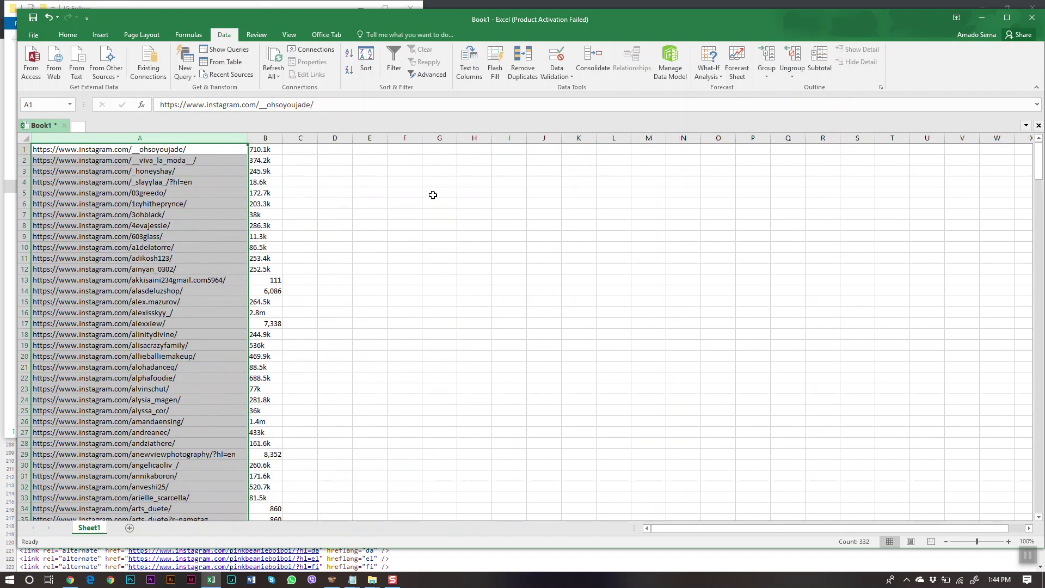
{"action": "left_click", "coordinate": [437, 201]}
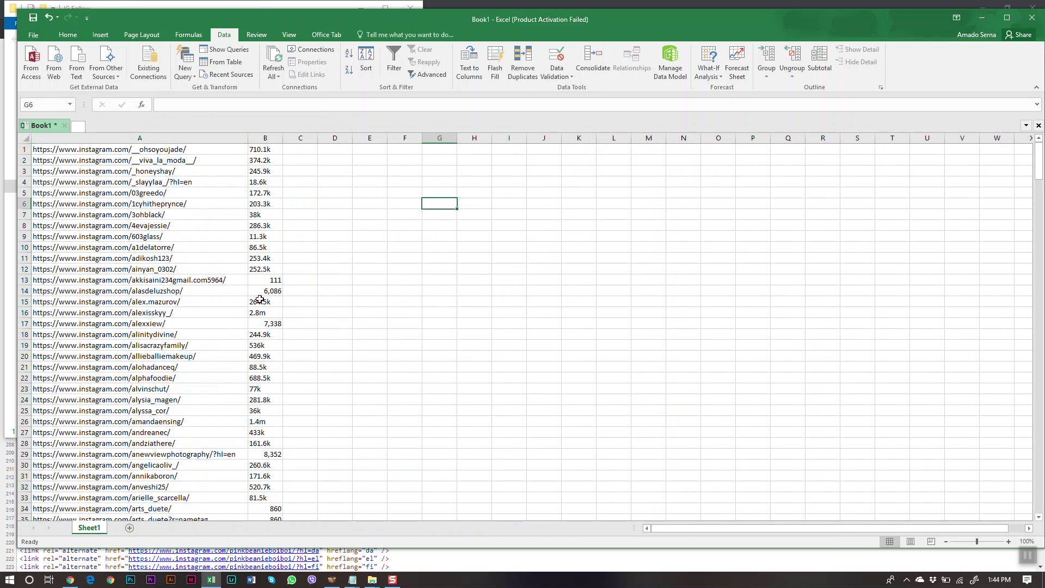
{"action": "left_click", "coordinate": [442, 299]}
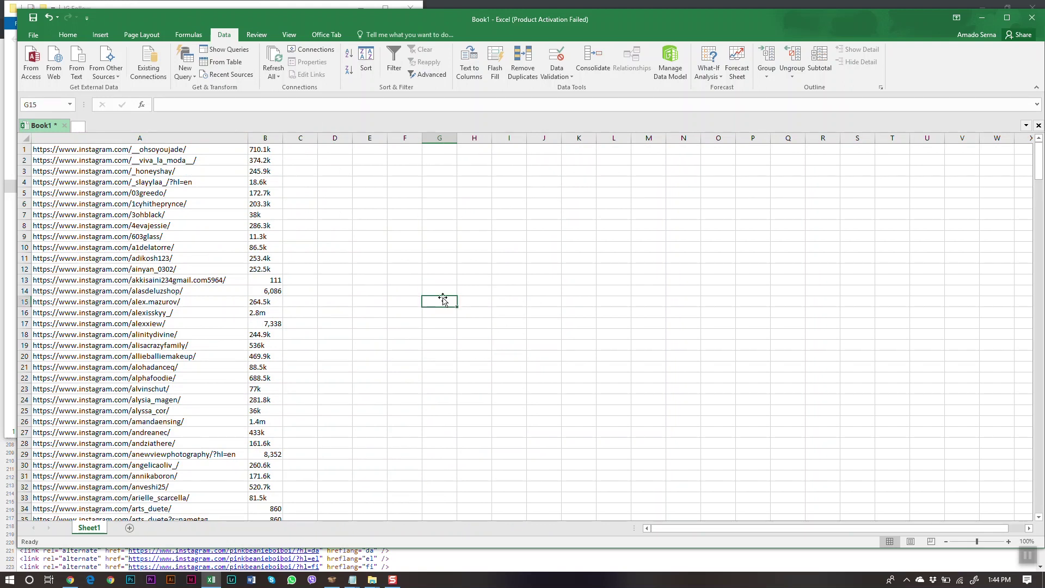
- Copy all emails and source URLs from test 1.txt and paste them into the workbook starting at cell D1
{"action": "key", "text": "alt+Tab"}
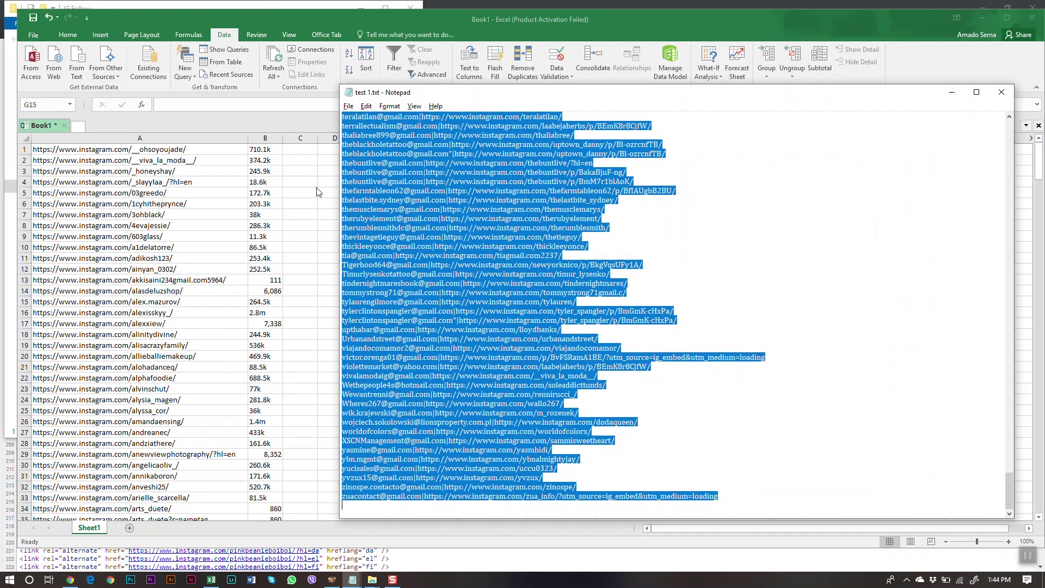
{"action": "left_click", "coordinate": [511, 207]}
{"action": "key", "text": "ctrl+a"}
{"action": "key", "text": "alt+Tab"}
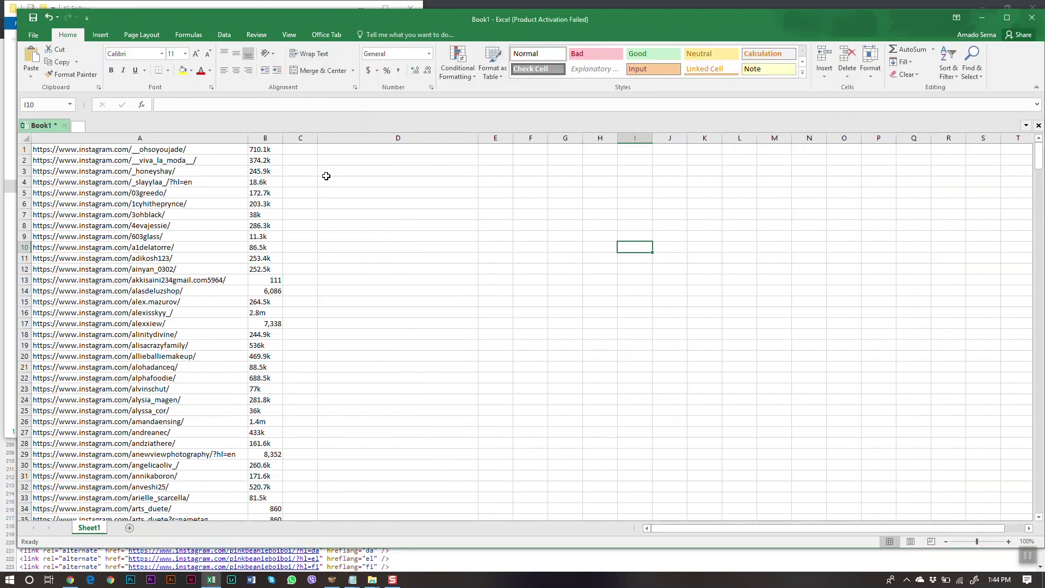
{"action": "left_click", "coordinate": [355, 147]}
{"action": "key", "text": "ctrl+v"}
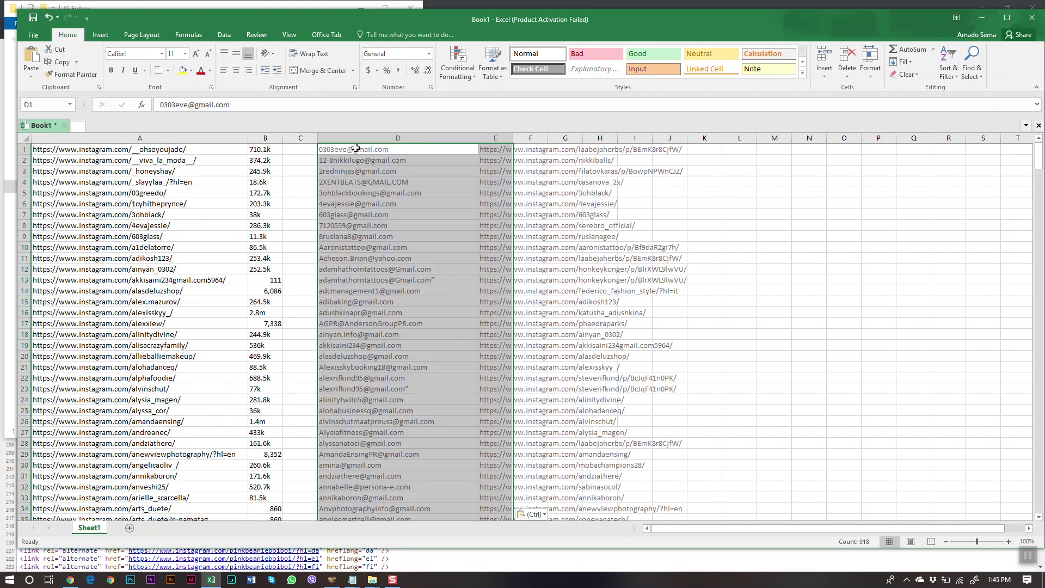
{"action": "left_click", "coordinate": [730, 172]}
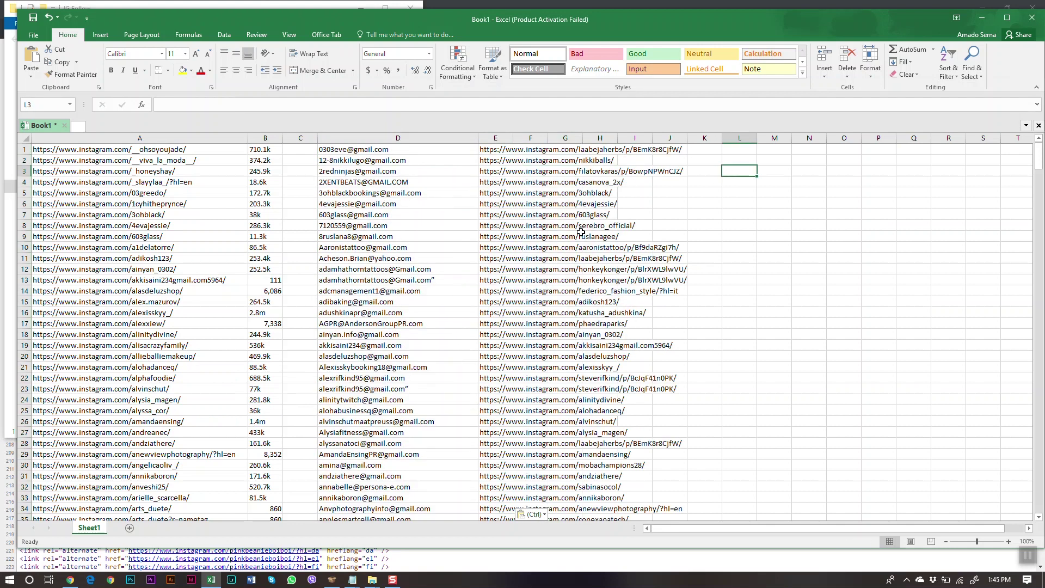
- Sort the email and URL data in columns D and E by column E values, A to Z
{"action": "left_click", "coordinate": [384, 136]}
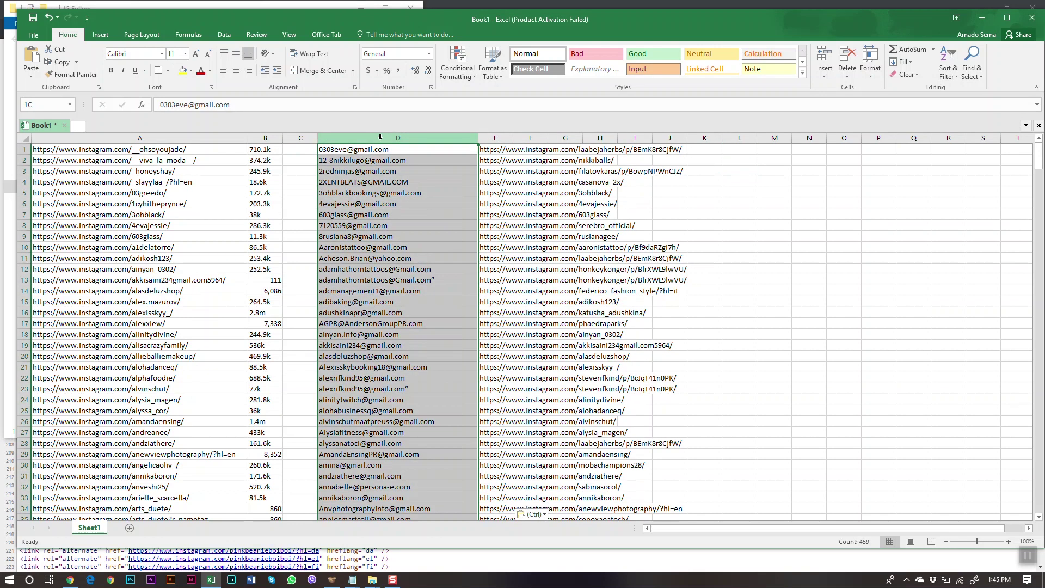
{"action": "left_click", "coordinate": [730, 170]}
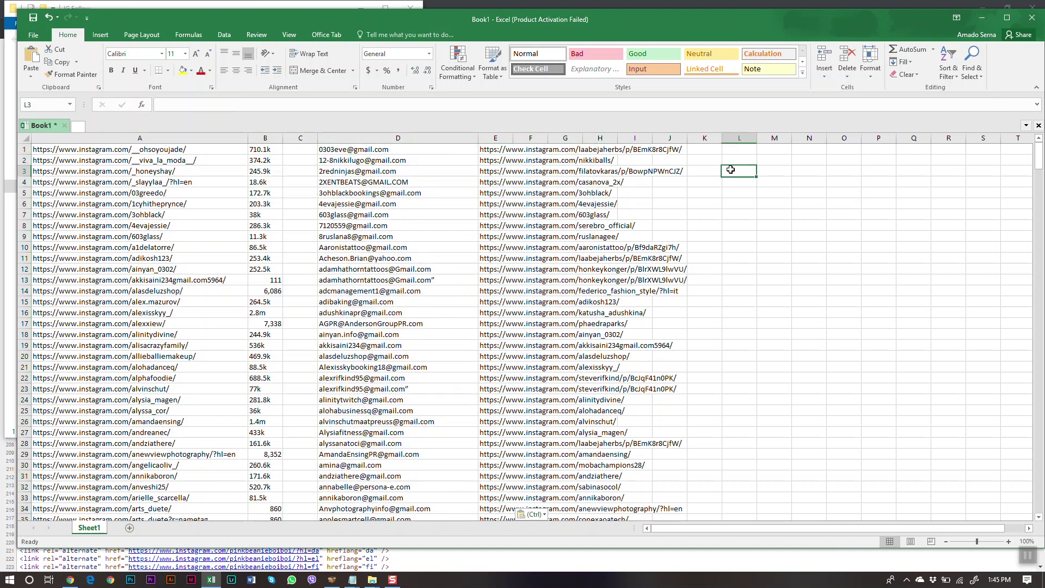
{"action": "double_click", "coordinate": [467, 148]}
{"action": "key", "text": "Return"}
{"action": "left_click", "coordinate": [467, 148]}
{"action": "left_click_drag", "start_coordinate": [466, 148], "coordinate": [493, 148]}
{"action": "key", "text": "ctrl+shift+Down"}
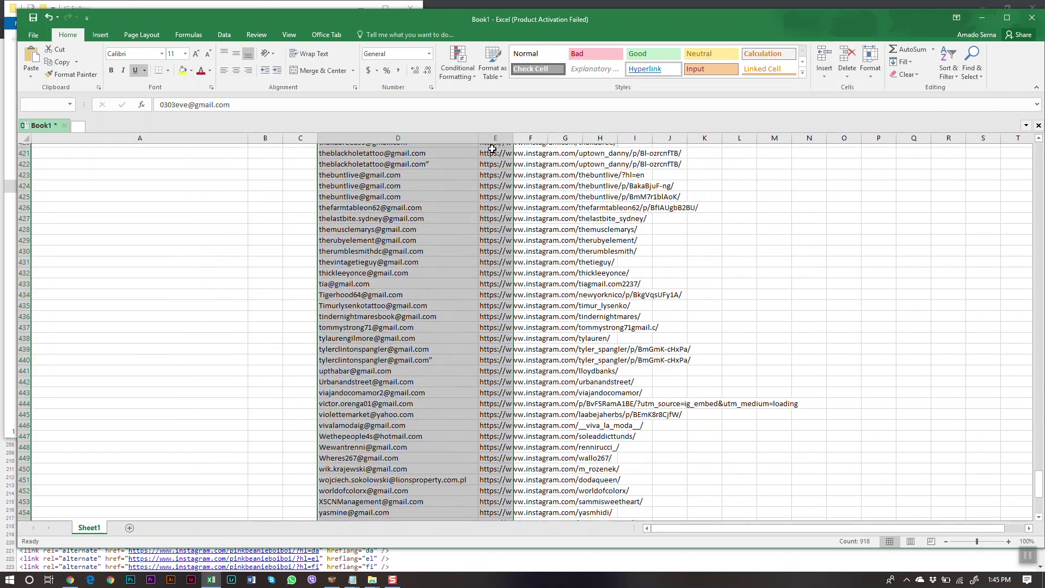
{"action": "left_click", "coordinate": [948, 74]}
{"action": "left_click", "coordinate": [975, 114]}
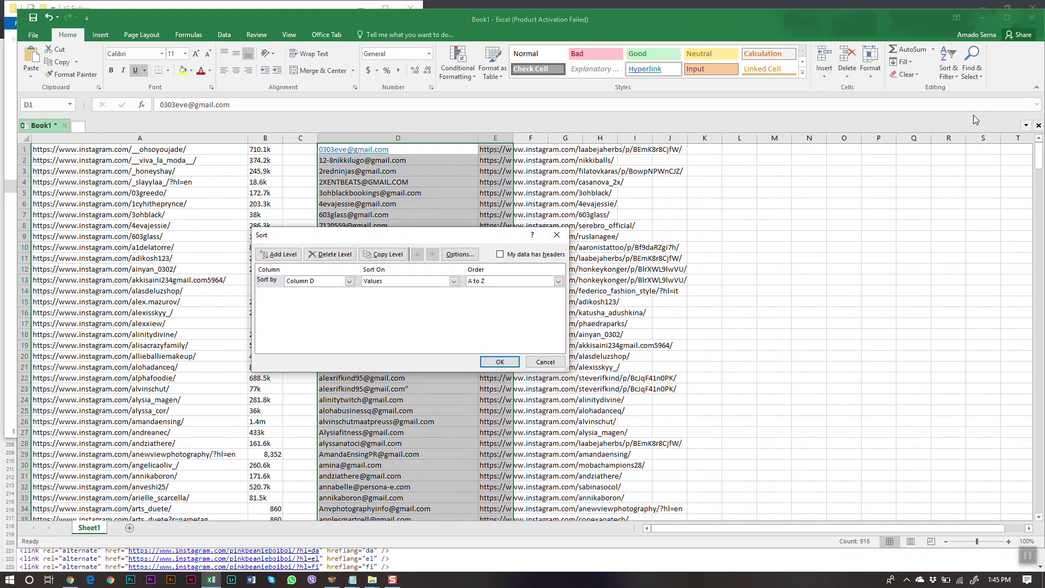
{"action": "left_click", "coordinate": [305, 281]}
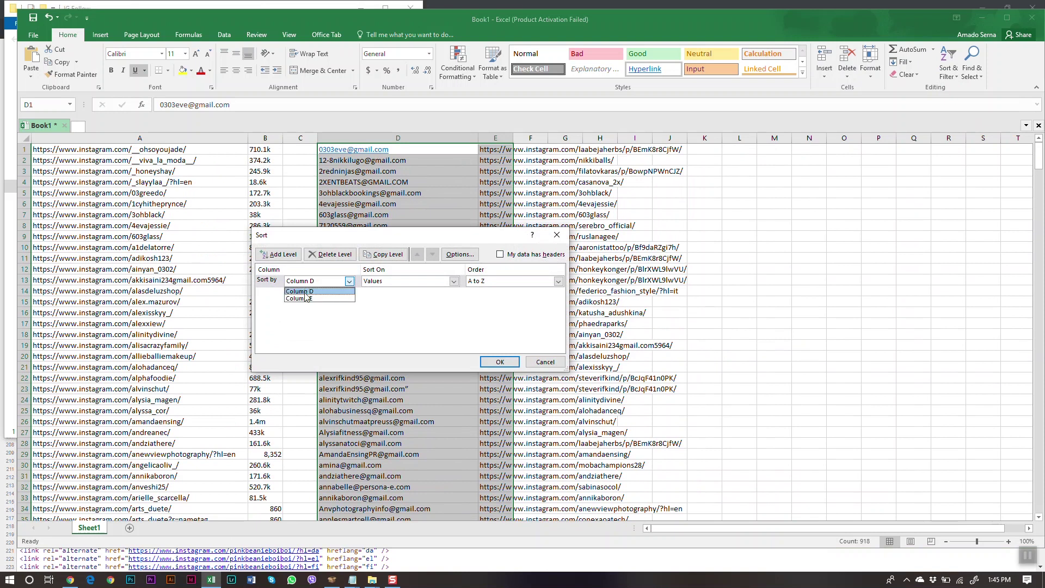
{"action": "left_click", "coordinate": [307, 298]}
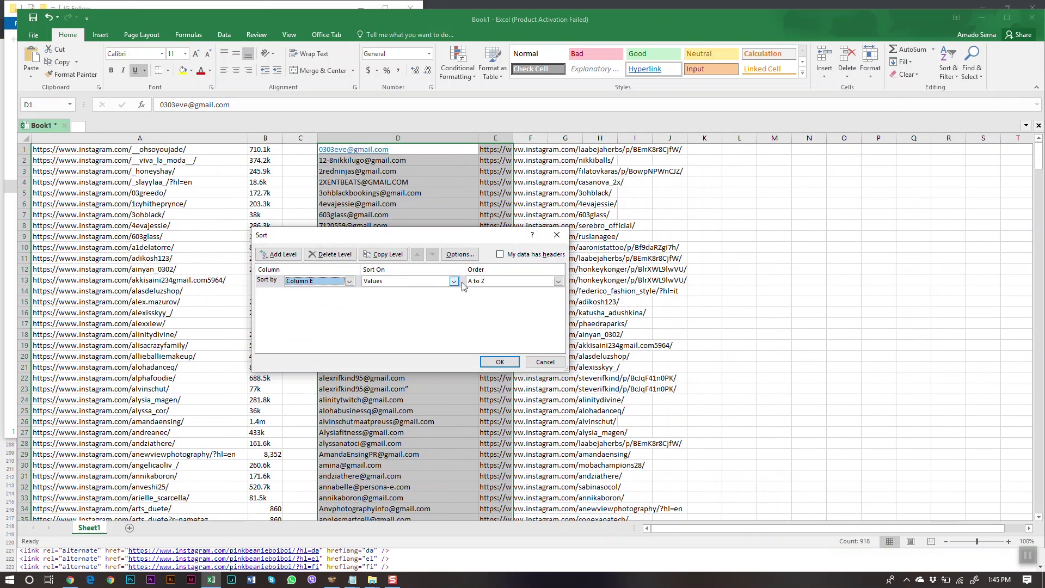
{"action": "left_click", "coordinate": [500, 362]}
{"action": "left_click", "coordinate": [750, 216]}
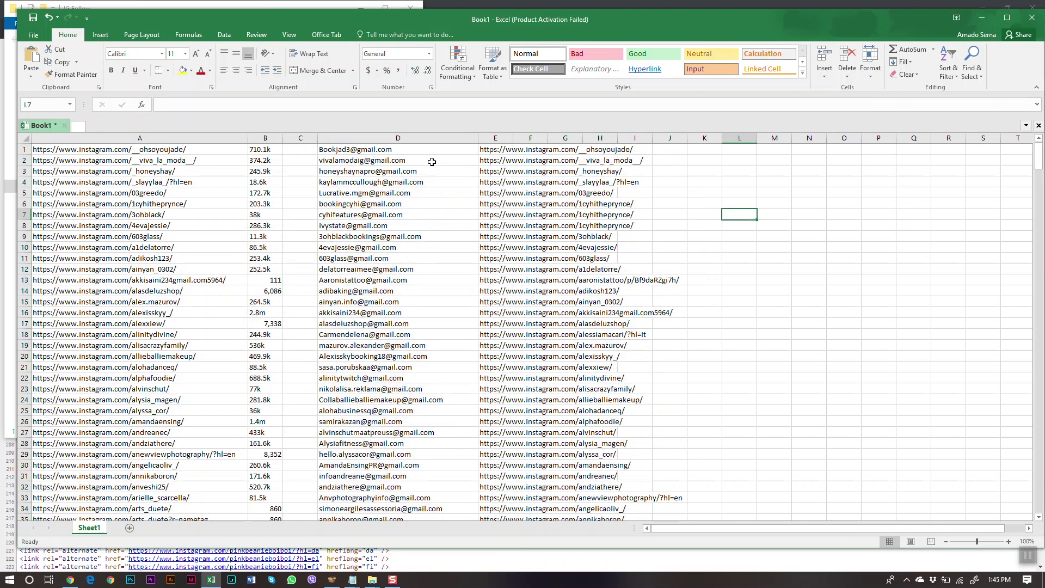
- Move the email column from D to F, after the URLs, and narrow column E to suit its URLs
{"action": "left_click", "coordinate": [352, 137]}
{"action": "key", "text": "ctrl+c"}
{"action": "left_click_drag", "start_coordinate": [512, 139], "coordinate": [810, 140]}
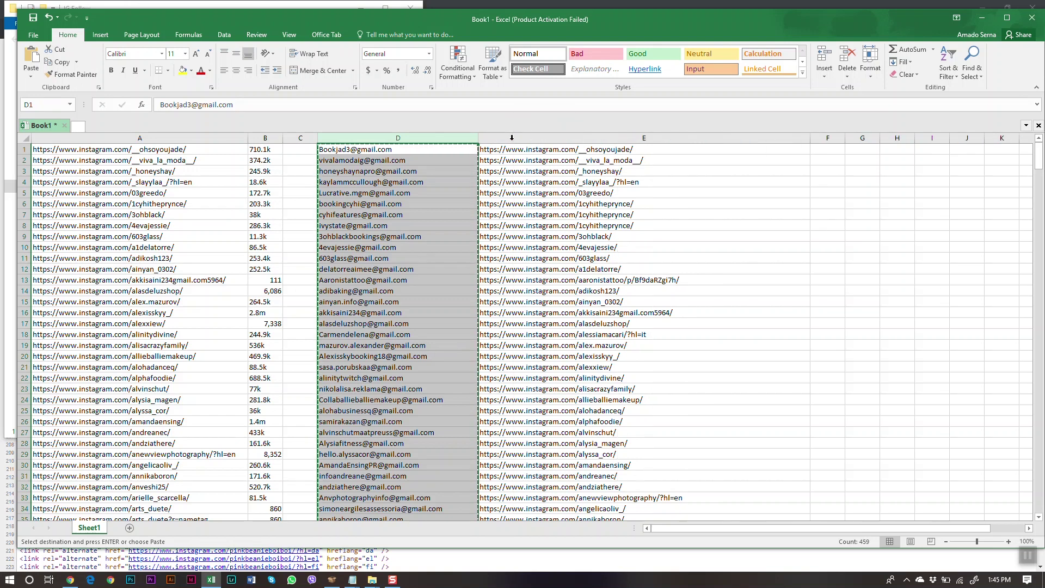
{"action": "left_click", "coordinate": [829, 151]}
{"action": "key", "text": "ctrl+v"}
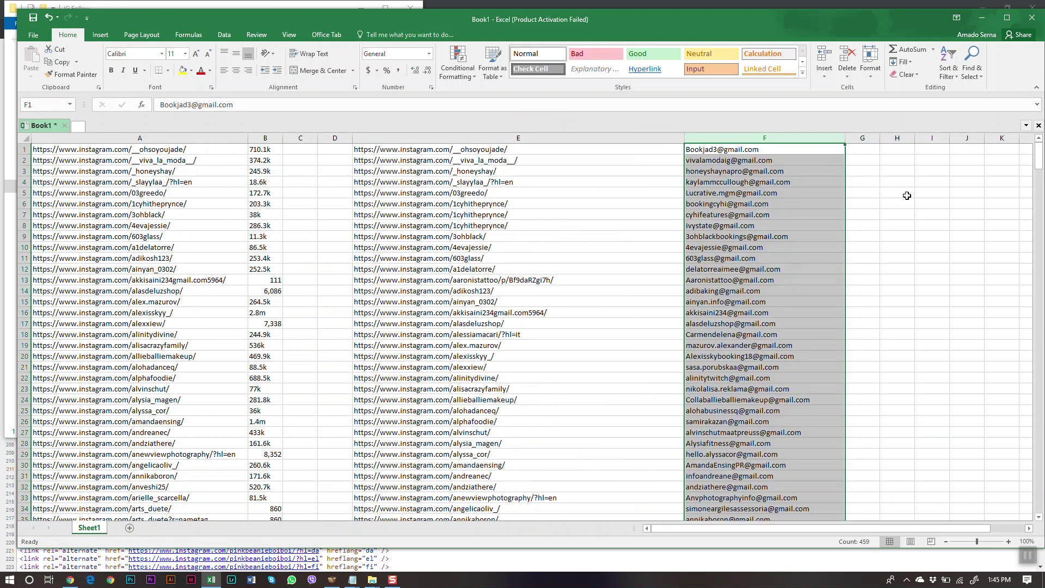
{"action": "left_click", "coordinate": [928, 213]}
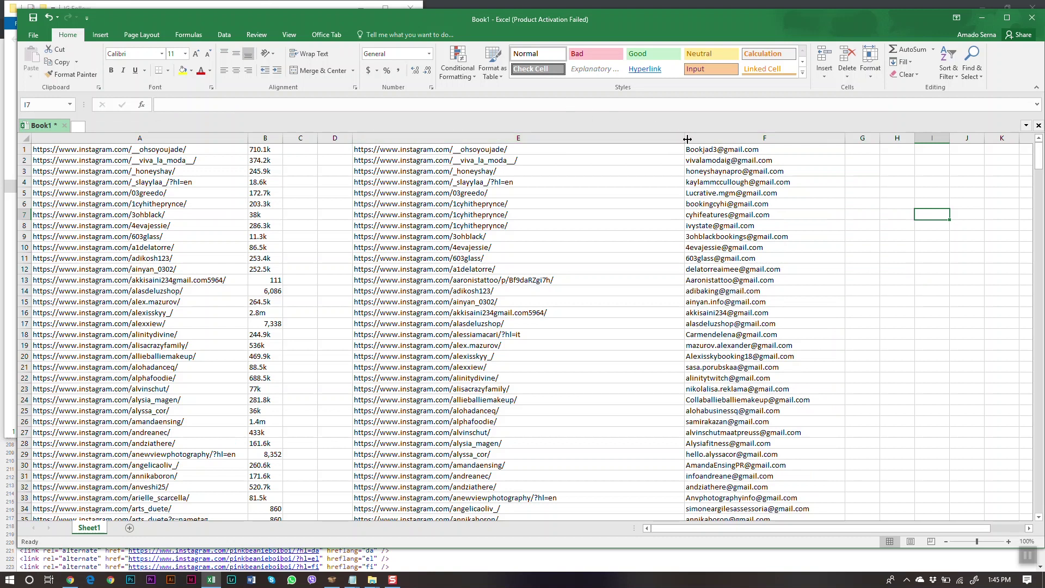
{"action": "left_click_drag", "start_coordinate": [685, 140], "coordinate": [574, 158]}
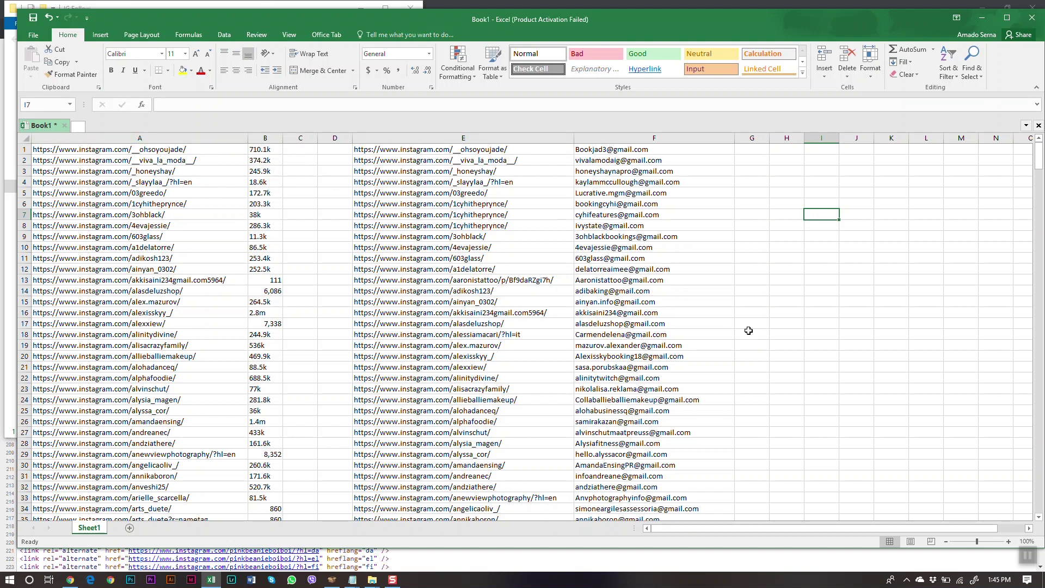
- Switch to the untitled Notepad window containing the lookup formula notes
{"action": "key", "text": "alt+Tab"}
{"action": "key", "text": "alt+Tab"}
{"action": "key", "text": "alt+Tab"}
{"action": "key", "text": "alt+Tab"}
{"action": "key", "text": "alt+Tab"}
{"action": "key", "text": "alt+Tab"}
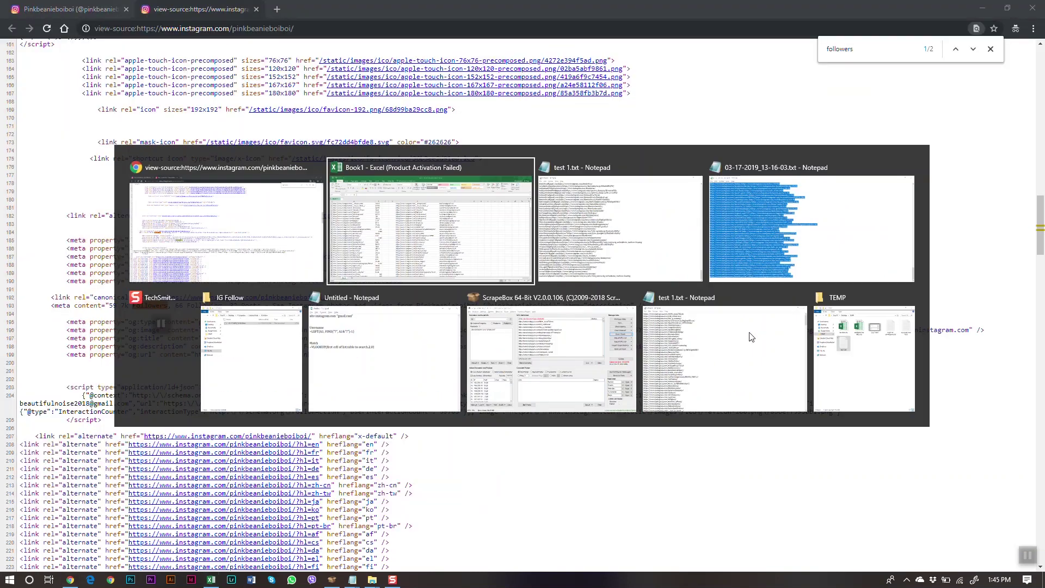
{"action": "key", "text": "alt+Tab"}
{"action": "key", "text": "alt+Tab"}
{"action": "key", "text": "alt+Tab"}
{"action": "key", "text": "alt+Tab"}
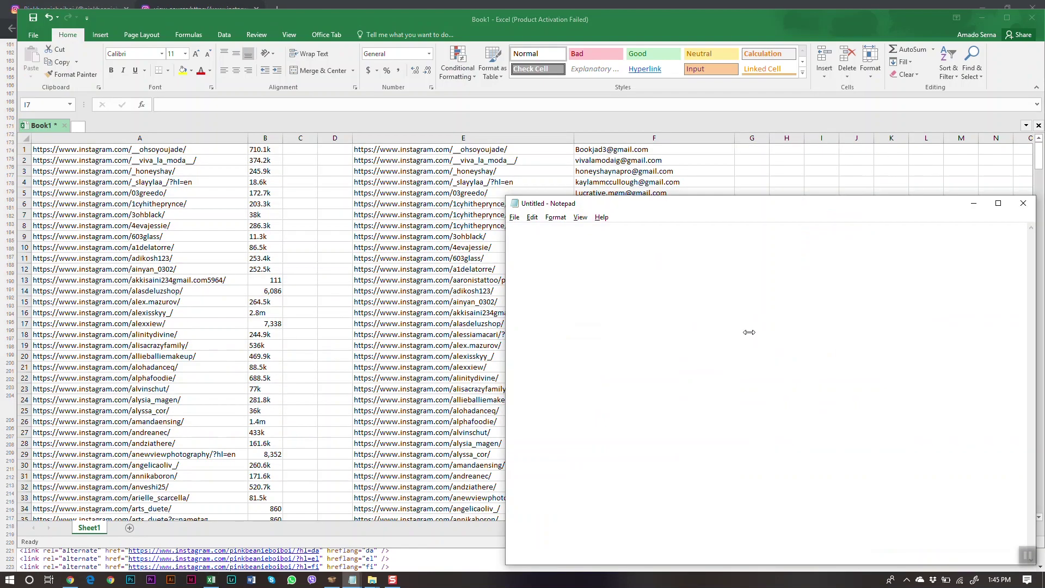
- Copy the VLOOKUP template from the Notepad notes and paste it into cell G1 of the workbook, widening column G
{"action": "left_click_drag", "start_coordinate": [741, 337], "coordinate": [500, 343]}
{"action": "key", "text": "ctrl+c"}
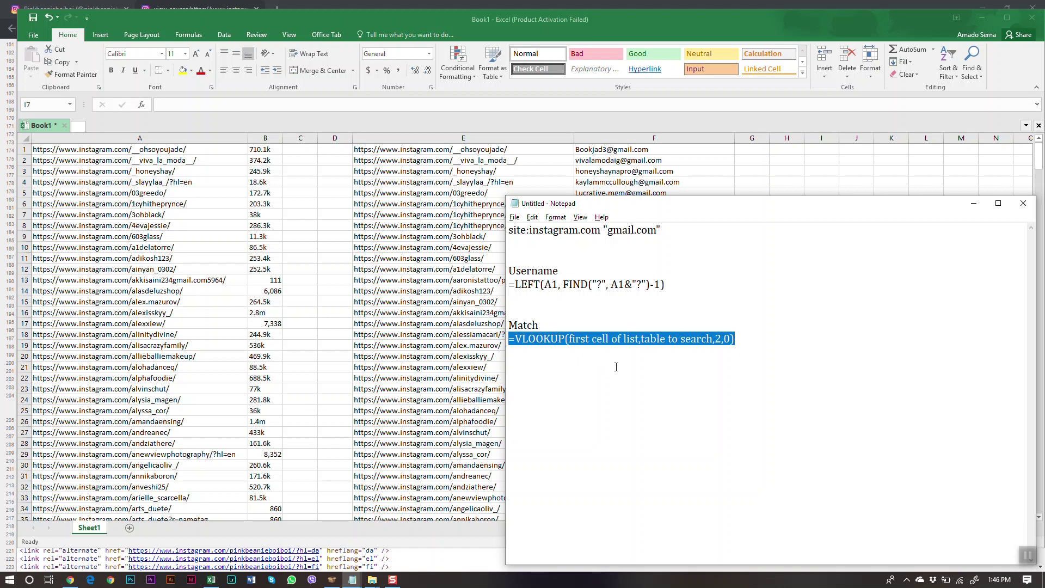
{"action": "key", "text": "alt+Tab"}
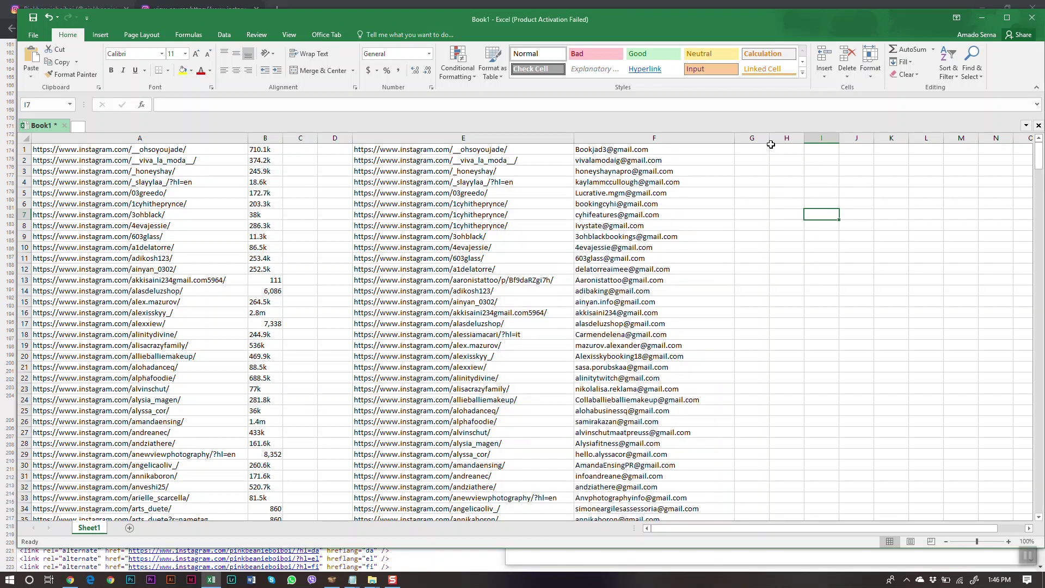
{"action": "left_click_drag", "start_coordinate": [770, 139], "coordinate": [930, 143]}
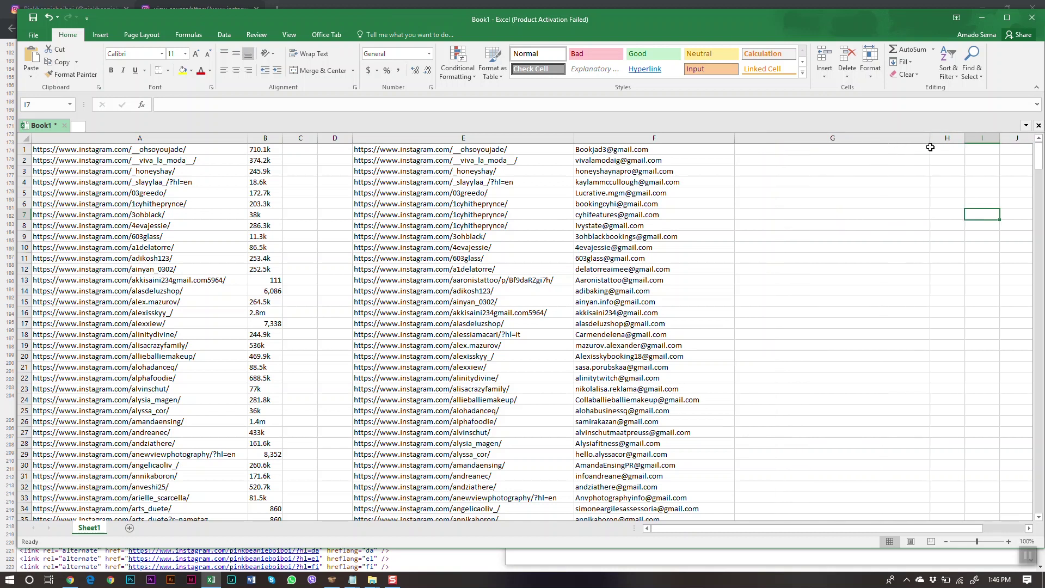
{"action": "left_click", "coordinate": [750, 150]}
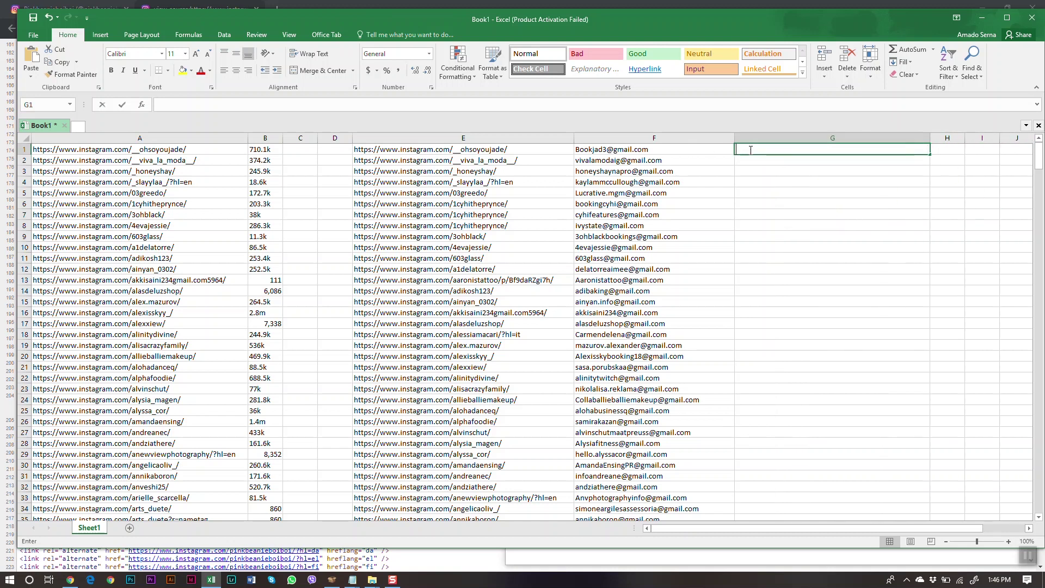
{"action": "type", "text": "="}
{"action": "key", "text": "ctrl+v"}
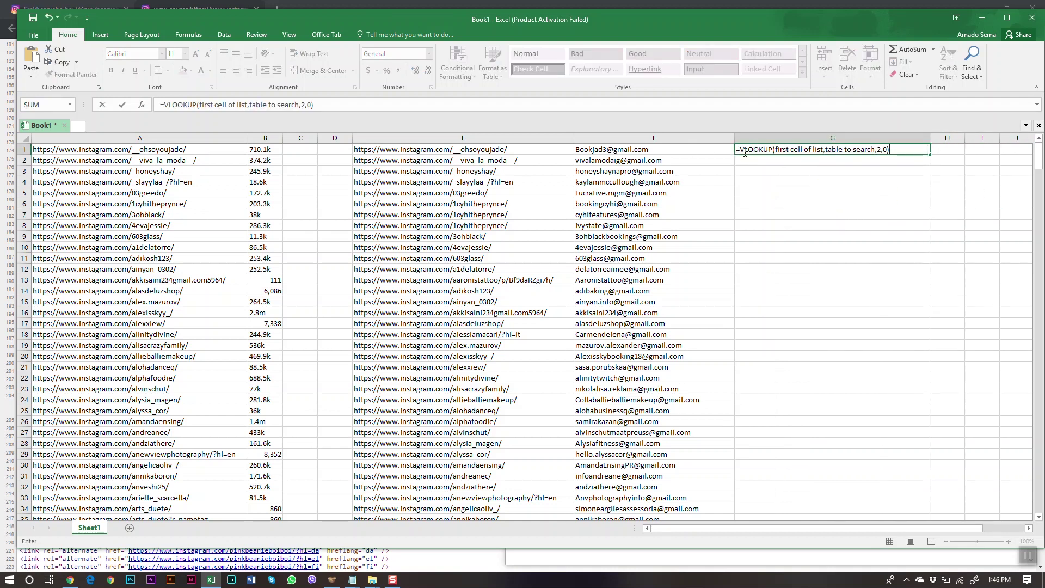
- Replace the "first cell of list" placeholder in the G1 VLOOKUP formula with a reference to cell E1
{"action": "left_click_drag", "start_coordinate": [826, 148], "coordinate": [736, 148]}
{"action": "key", "text": "Left"}
{"action": "key", "text": "Right"}
{"action": "key", "text": "Right"}
{"action": "key", "text": "Right"}
{"action": "key", "text": "Right"}
{"action": "key", "text": "Right"}
{"action": "key", "text": "Right"}
{"action": "key", "text": "Right"}
{"action": "key", "text": "Right"}
{"action": "key", "text": "Right"}
{"action": "key", "text": "shift+Right"}
{"action": "key", "text": "shift+Right"}
{"action": "key", "text": "shift+Right"}
{"action": "key", "text": "shift+Right"}
{"action": "key", "text": "shift+Right"}
{"action": "key", "text": "shift+Right"}
{"action": "key", "text": "shift+Right"}
{"action": "key", "text": "shift+Right"}
{"action": "key", "text": "shift+Right"}
{"action": "key", "text": "shift+Right"}
{"action": "key", "text": "shift+Right"}
{"action": "key", "text": "shift+Right"}
{"action": "key", "text": "shift+Right"}
{"action": "key", "text": "shift+Right"}
{"action": "key", "text": "shift+Right"}
{"action": "key", "text": "shift+Right"}
{"action": "key", "text": "shift+Right"}
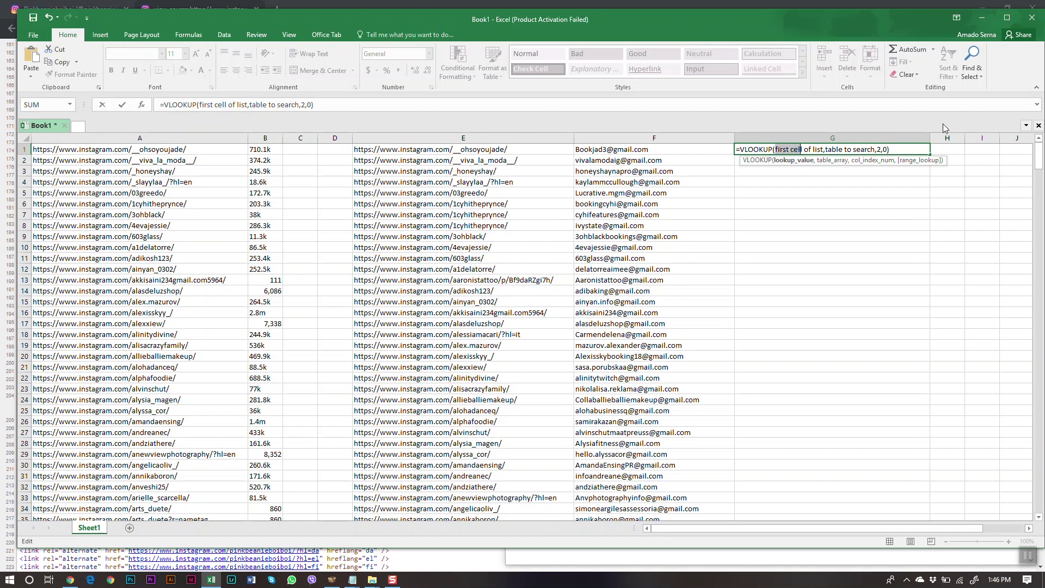
{"action": "key", "text": "shift+Right"}
{"action": "key", "text": "Delete"}
{"action": "left_click", "coordinate": [658, 138]}
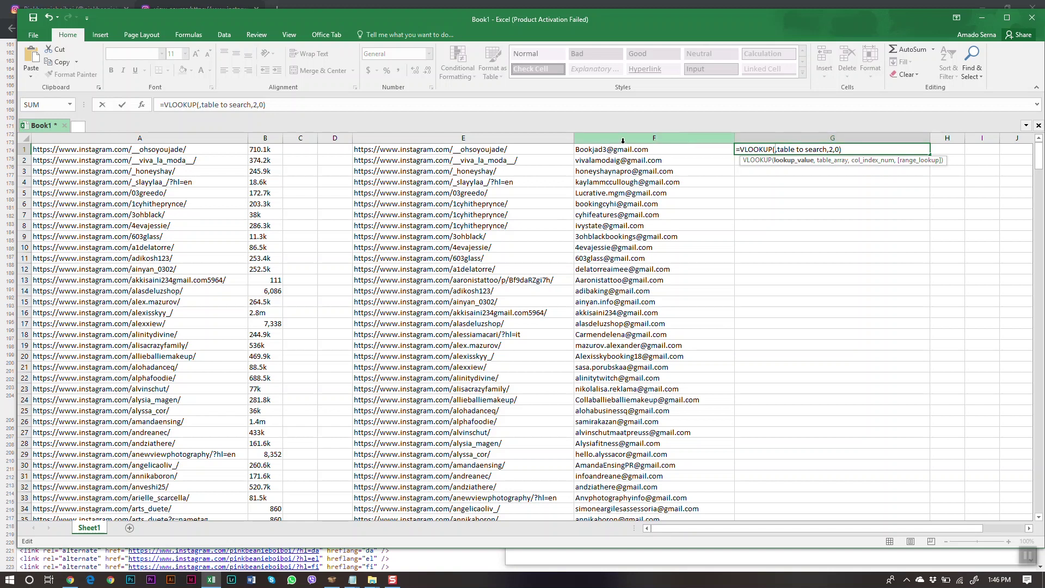
{"action": "left_click", "coordinate": [497, 152]}
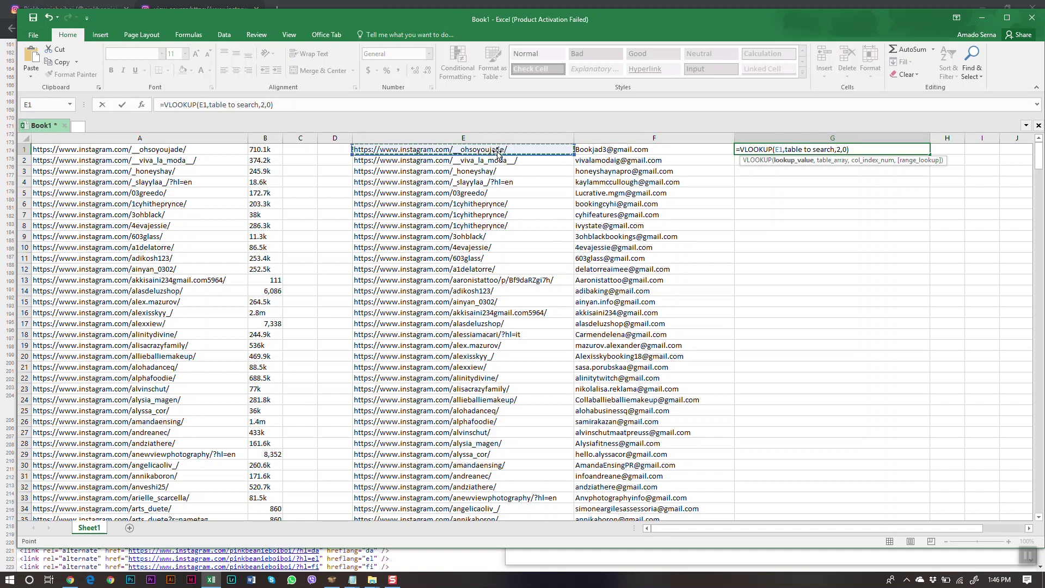
{"action": "key", "text": "Right"}
{"action": "key", "text": "Right"}
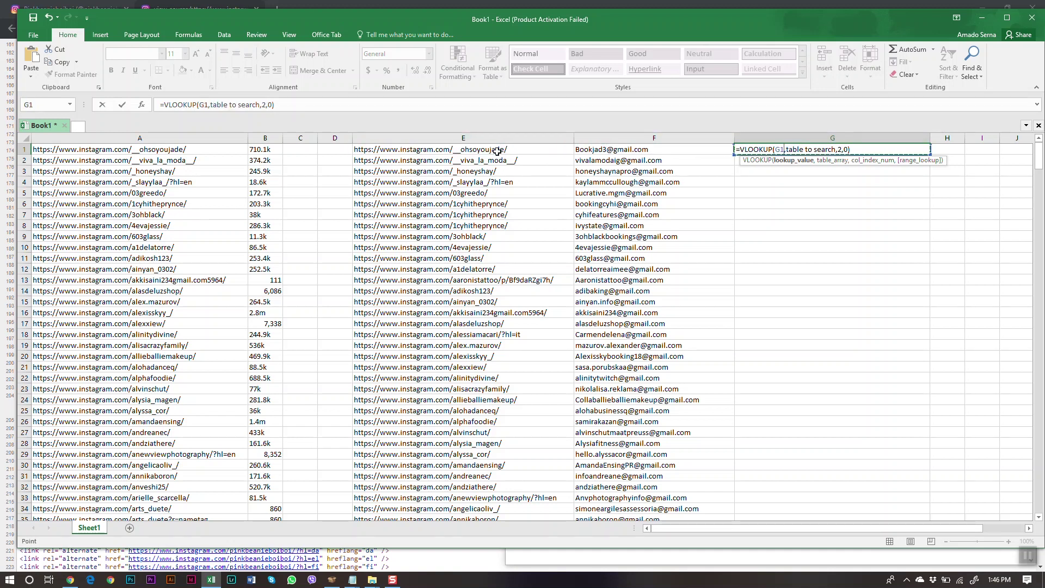
{"action": "key", "text": "Left"}
{"action": "key", "text": "Left"}
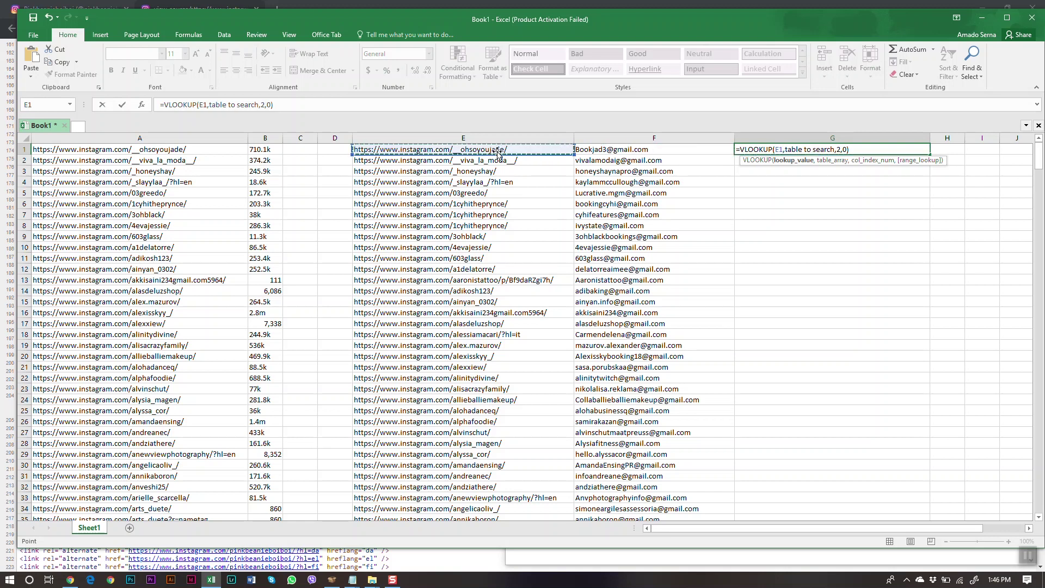
{"action": "key", "text": "Return"}
- Replace the "table to search" placeholder in the G1 formula with the range A1:B332
{"action": "double_click", "coordinate": [830, 150]}
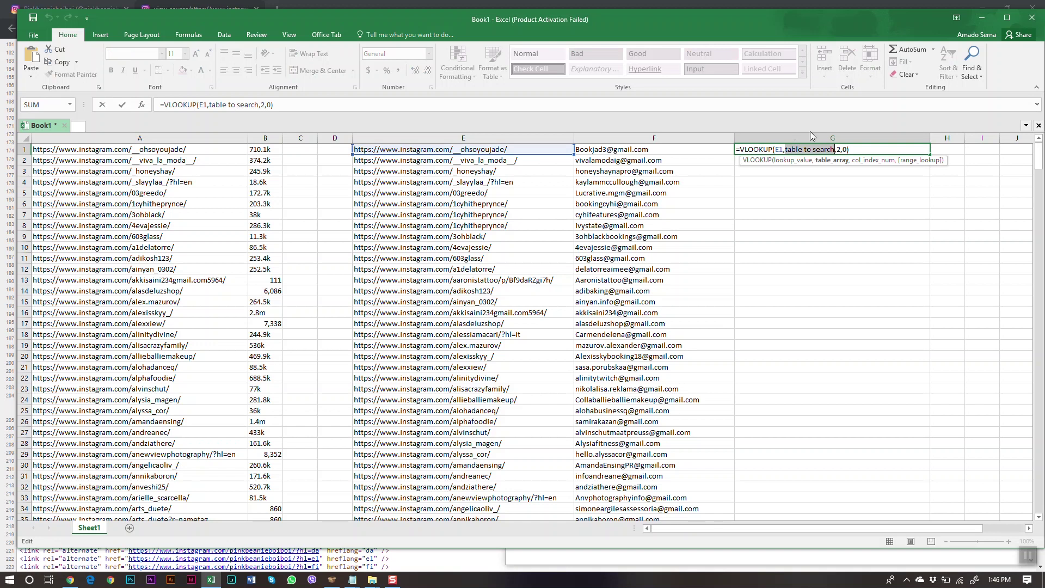
{"action": "key", "text": "BackSpace"}
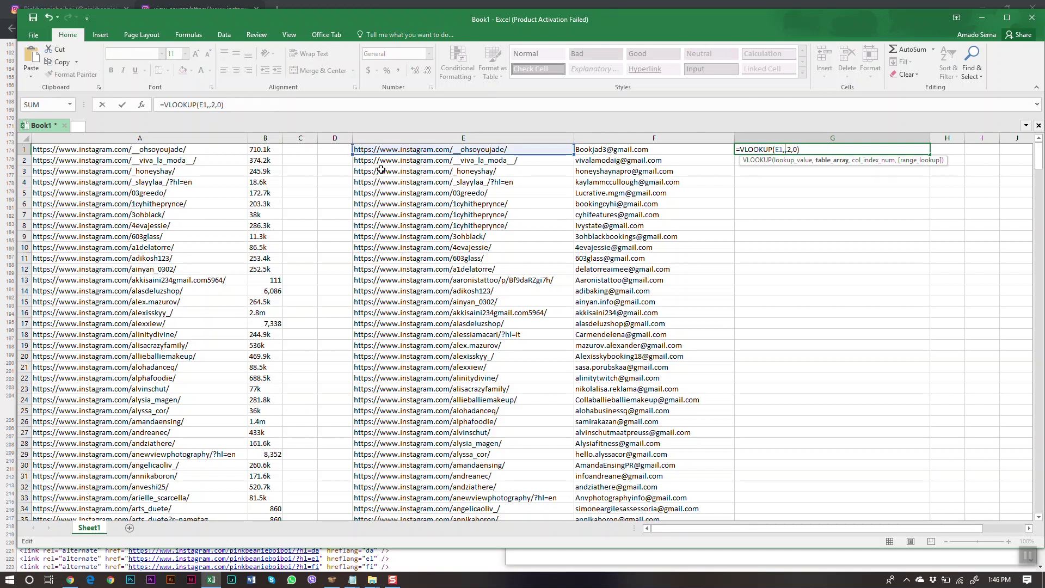
{"action": "left_click", "coordinate": [233, 147]}
{"action": "left_click_drag", "start_coordinate": [233, 148], "coordinate": [248, 494]}
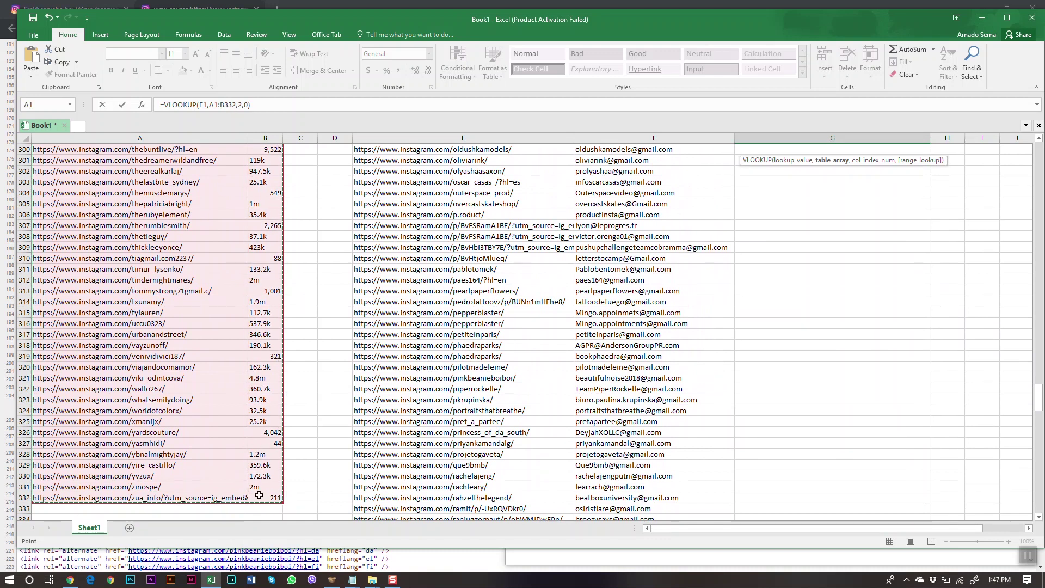
{"action": "key", "text": "Return"}
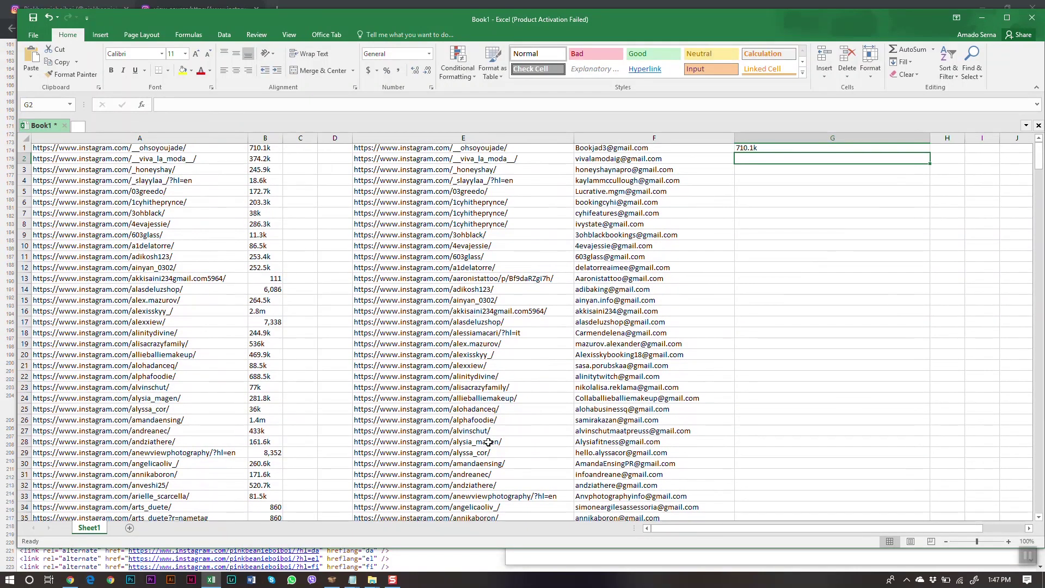
- Lock the row references in the G1 formula's table range so it reads A$1:B$332
{"action": "scroll", "coordinate": [484, 443], "scroll_direction": "up", "scroll_amount": 1}
{"action": "left_click", "coordinate": [788, 148]}
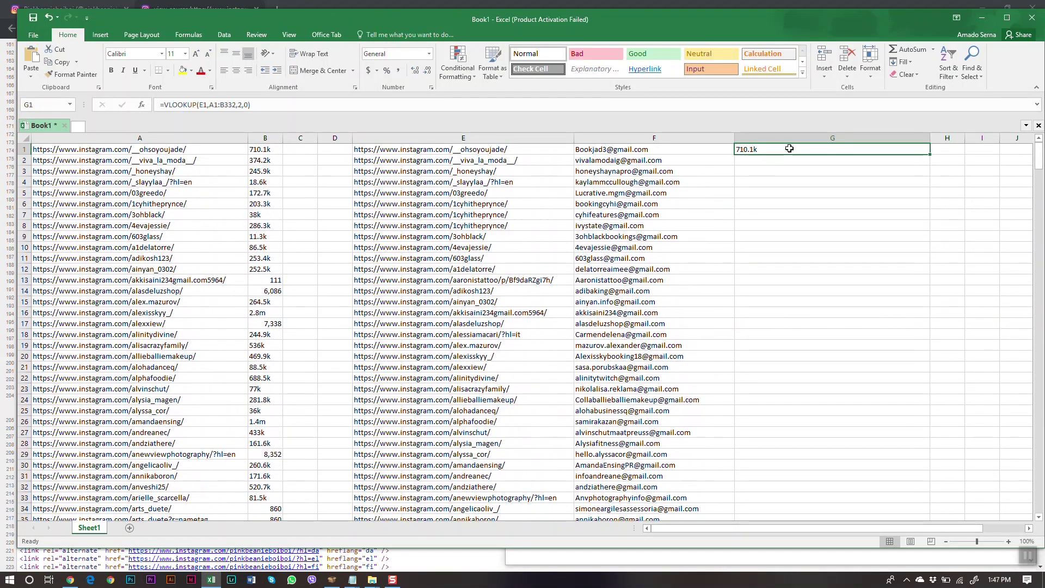
{"action": "double_click", "coordinate": [792, 149]}
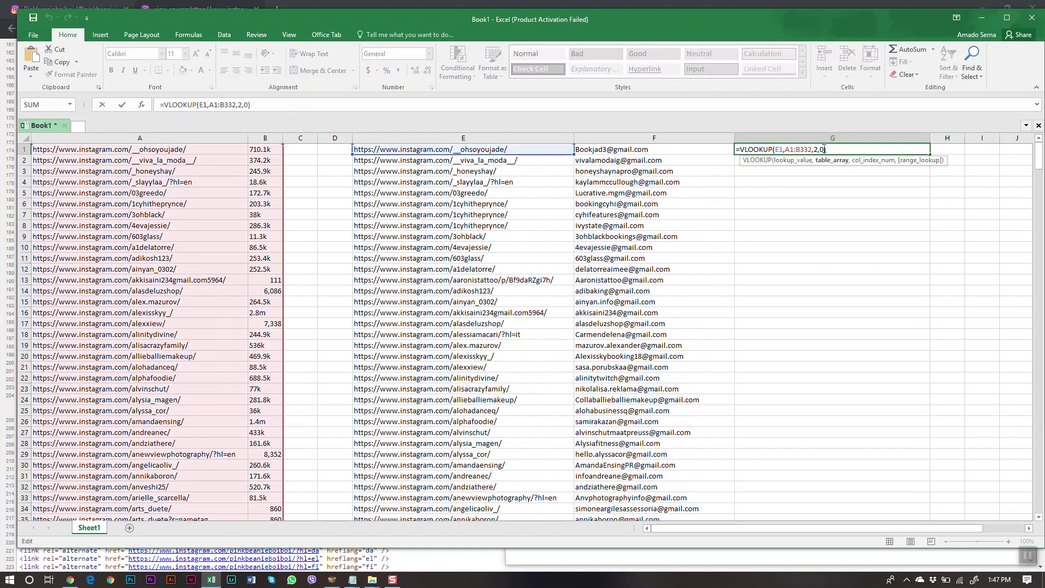
{"action": "key", "text": "Left"}
{"action": "type", "text": "$1:B$"}
{"action": "key", "text": "Right"}
{"action": "key", "text": "Right"}
{"action": "key", "text": "Right"}
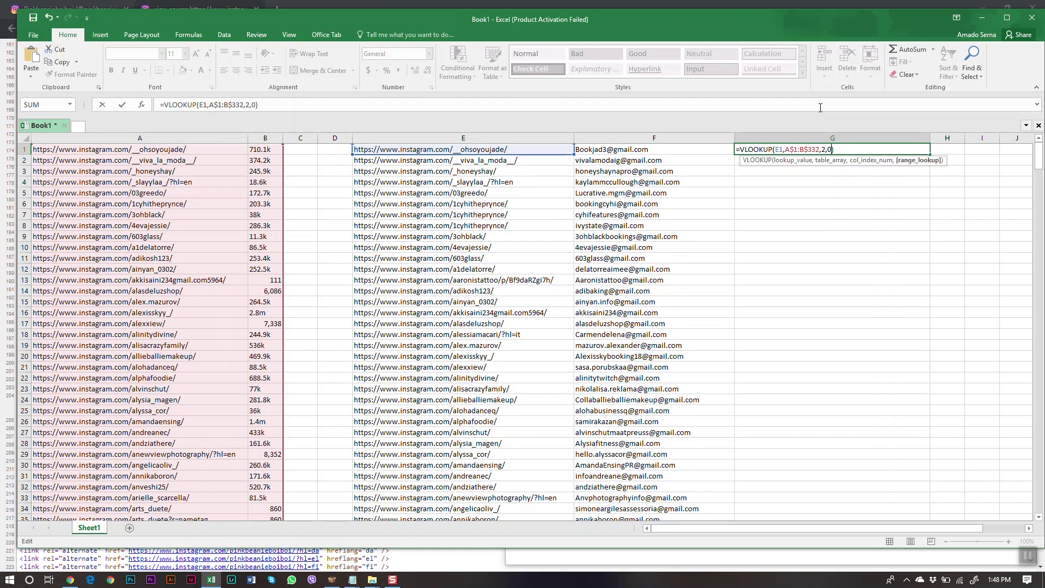
{"action": "key", "text": "Right"}
{"action": "key", "text": "Return"}
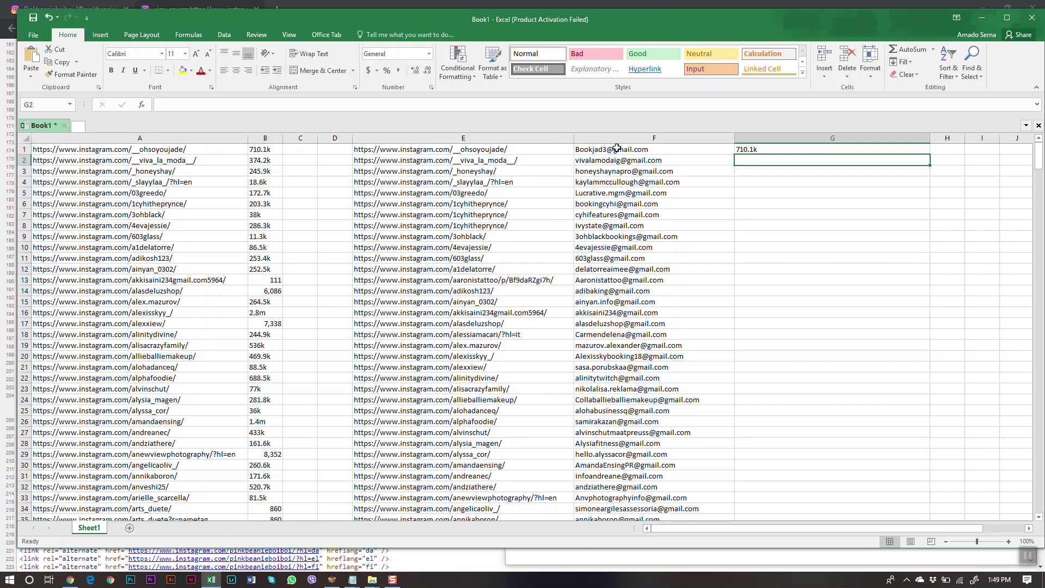
- Fill the G1 lookup formula down column G for all rows of the email list
{"action": "left_click", "coordinate": [776, 150]}
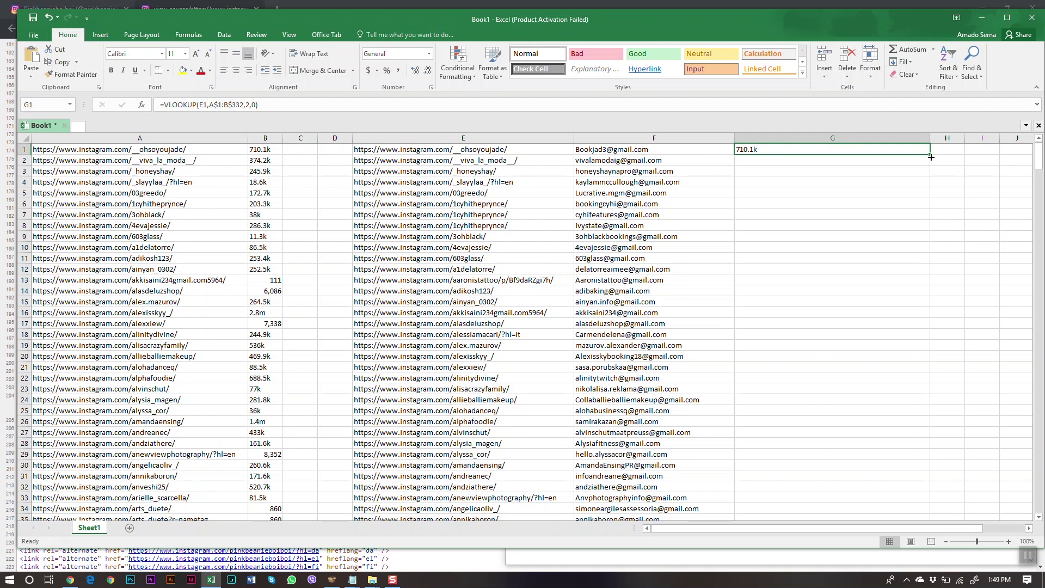
{"action": "double_click", "coordinate": [930, 155]}
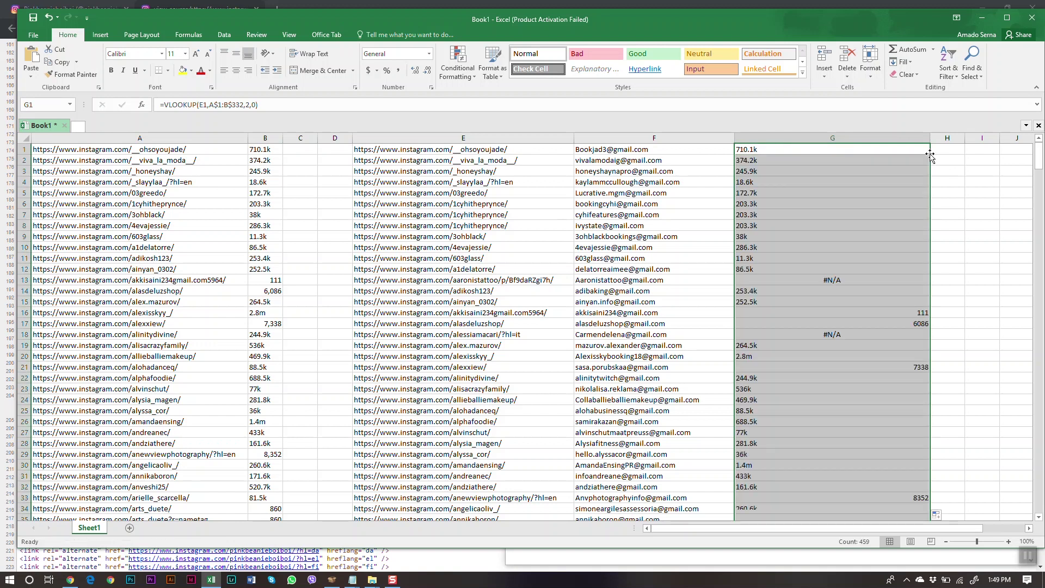
{"action": "left_click", "coordinate": [947, 258]}
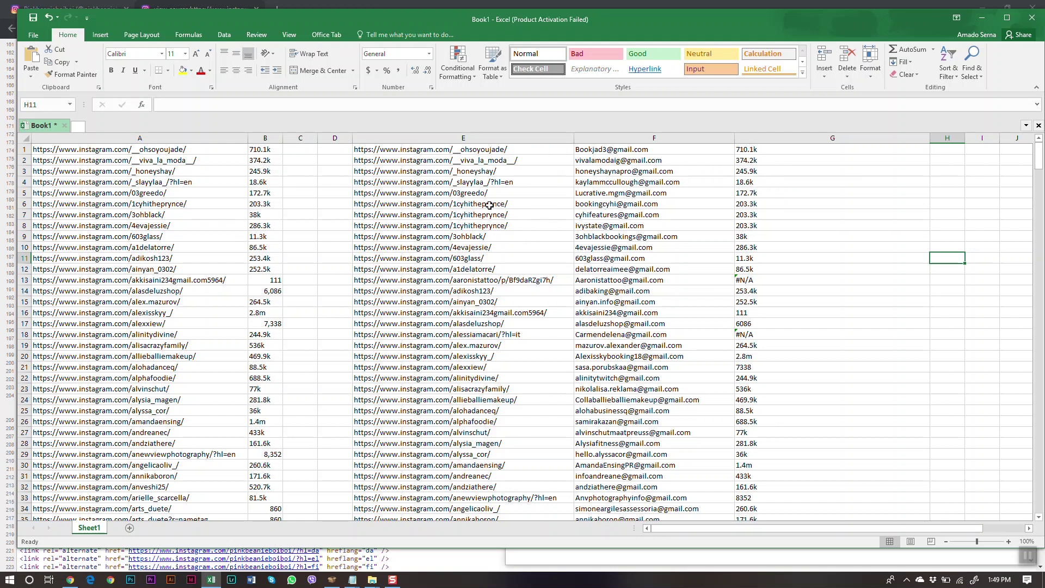
- Compare the repeated profile in rows 6 to 8 of columns E to G with its source entry in A6:B6
{"action": "left_click_drag", "start_coordinate": [501, 204], "coordinate": [754, 225]}
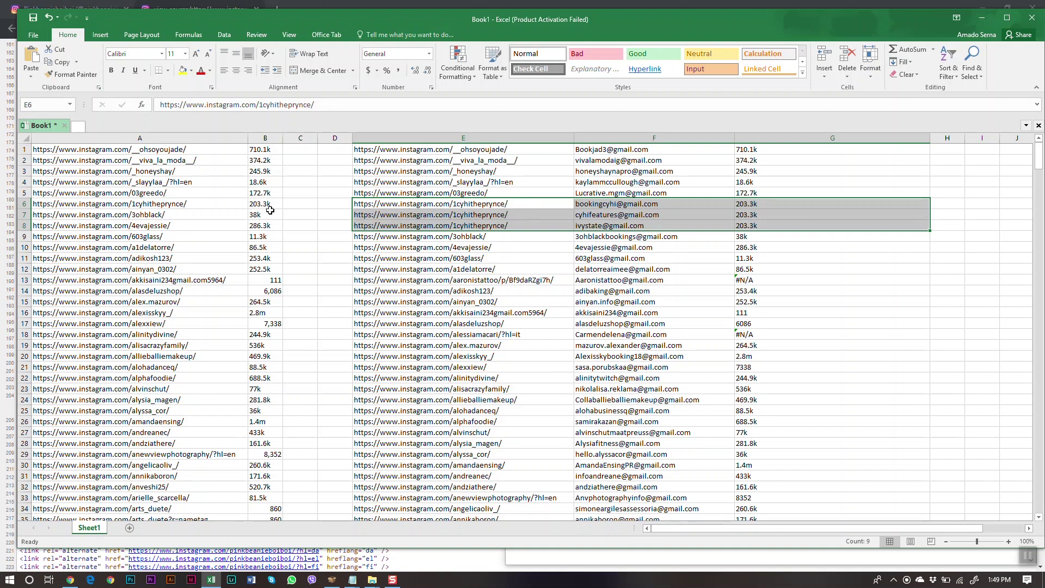
{"action": "left_click_drag", "start_coordinate": [214, 205], "coordinate": [257, 211]}
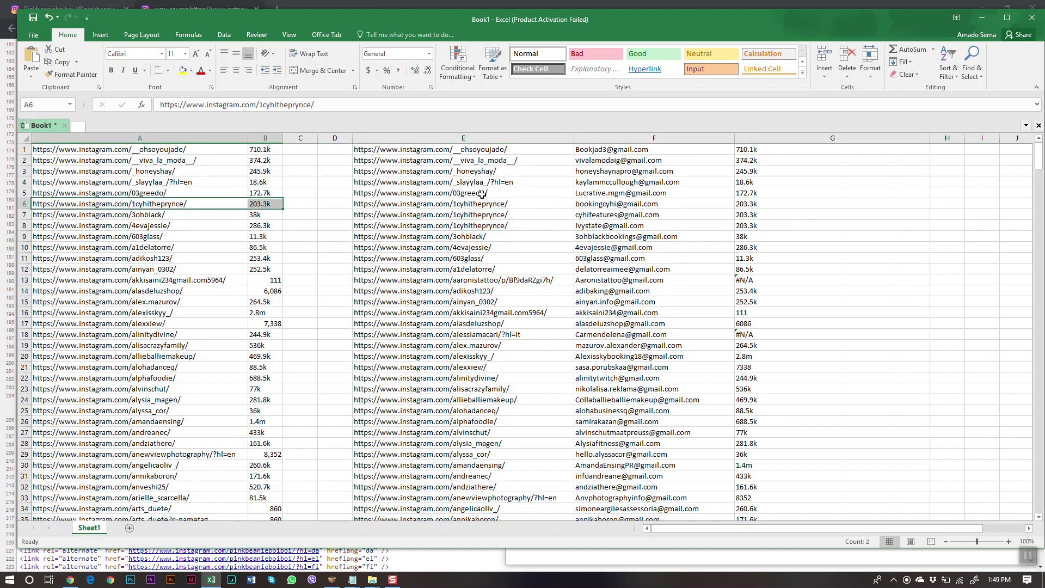
{"action": "left_click_drag", "start_coordinate": [517, 204], "coordinate": [740, 220]}
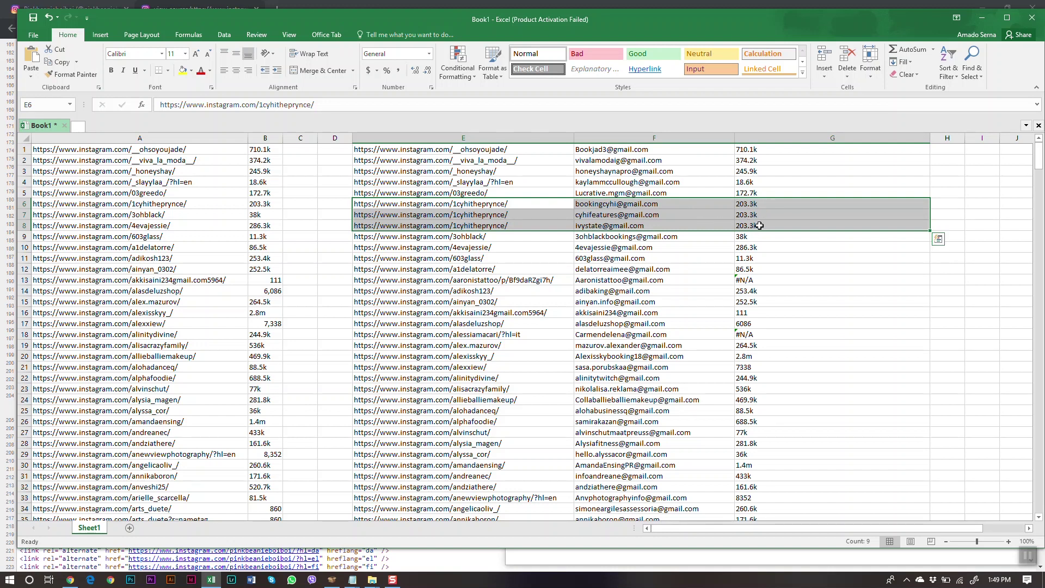
{"action": "left_click", "coordinate": [949, 278]}
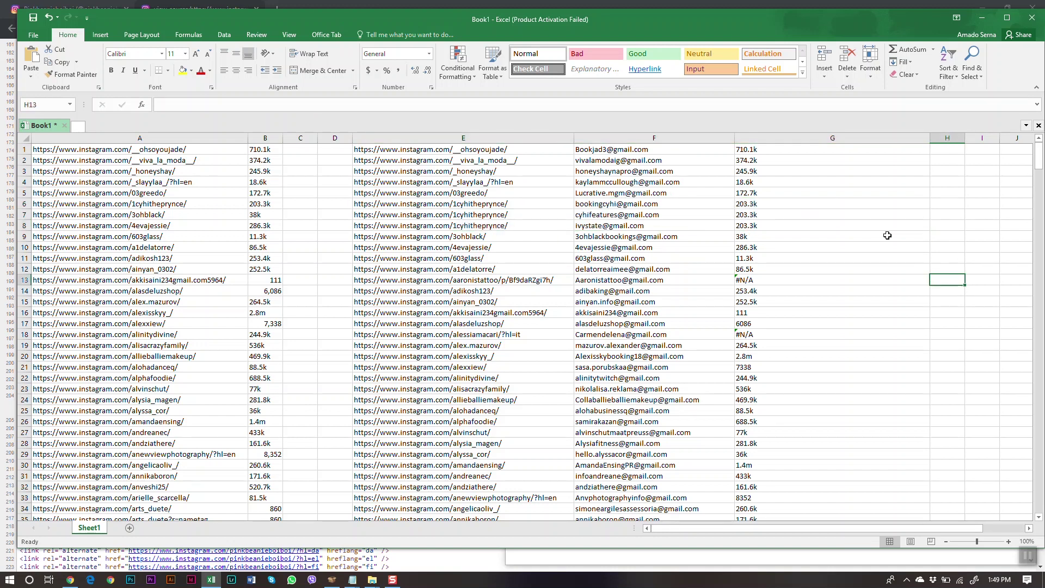
{"action": "left_click", "coordinate": [544, 138]}
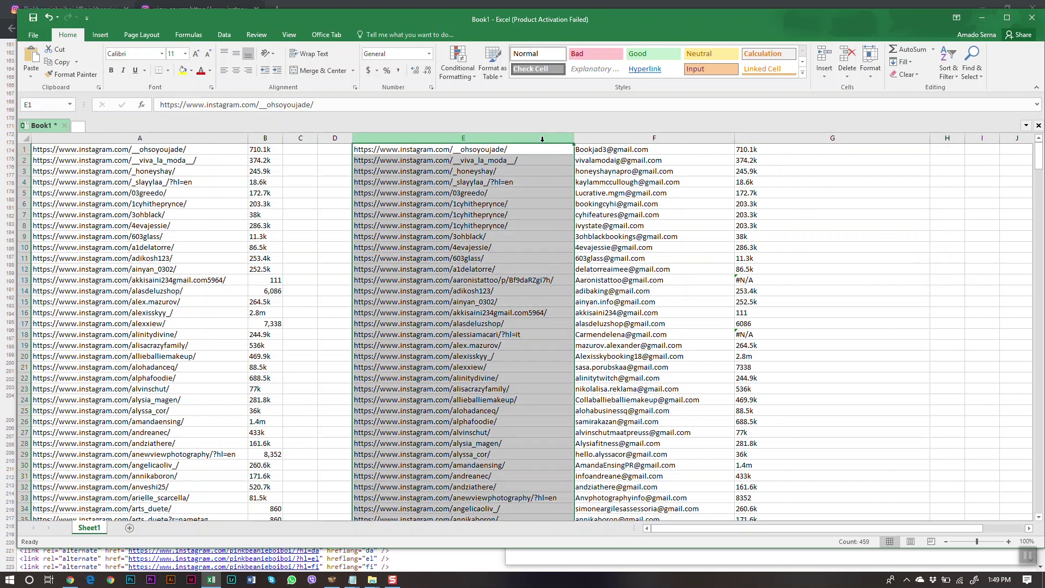
{"action": "left_click", "coordinate": [862, 244]}
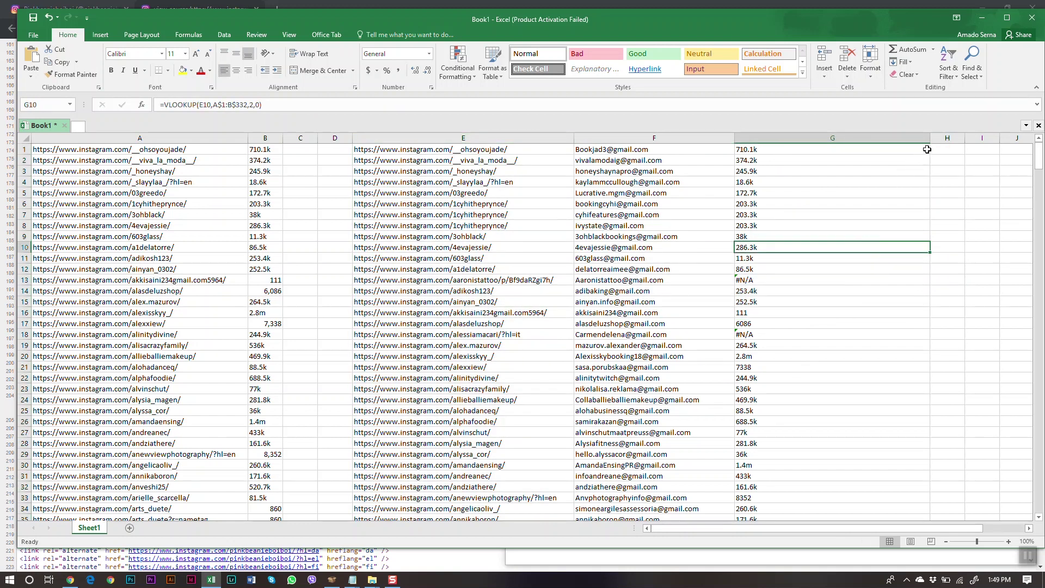
- Narrow column G to suit the follower counts and replace its lookup formulas with plain values
{"action": "left_click_drag", "start_coordinate": [929, 141], "coordinate": [794, 141]}
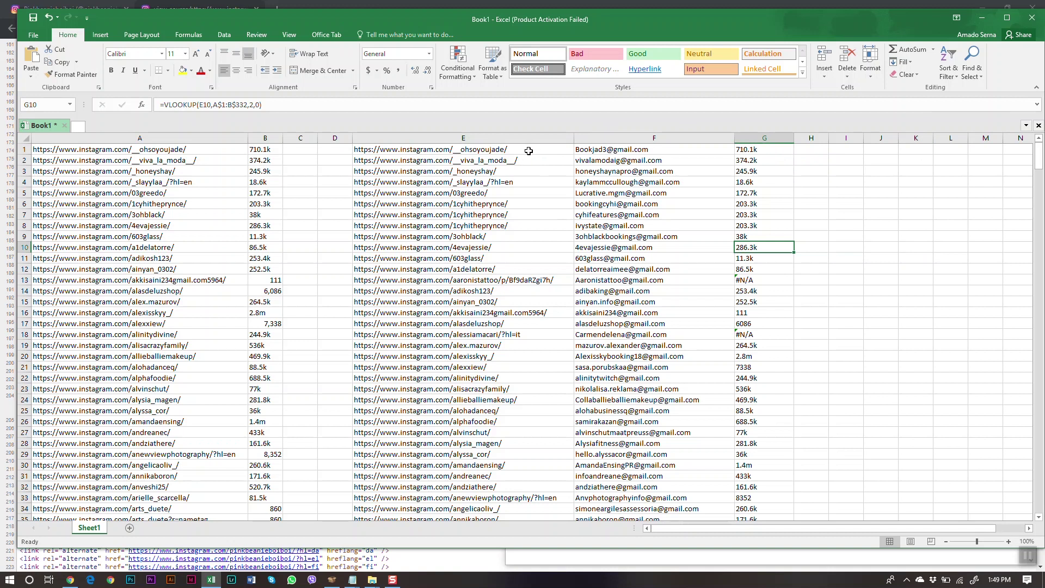
{"action": "left_click", "coordinate": [333, 138]}
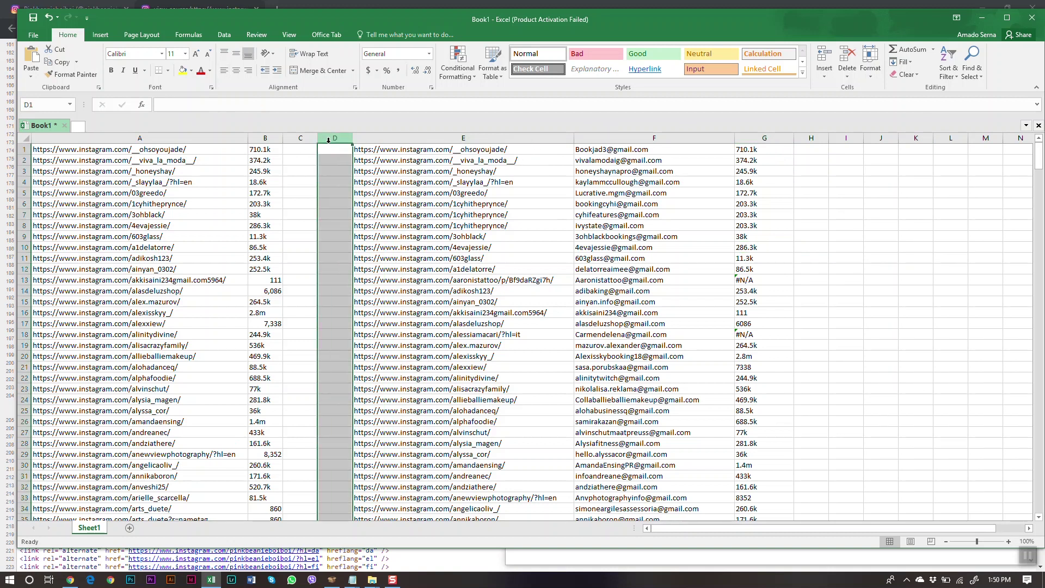
{"action": "left_click", "coordinate": [760, 138]}
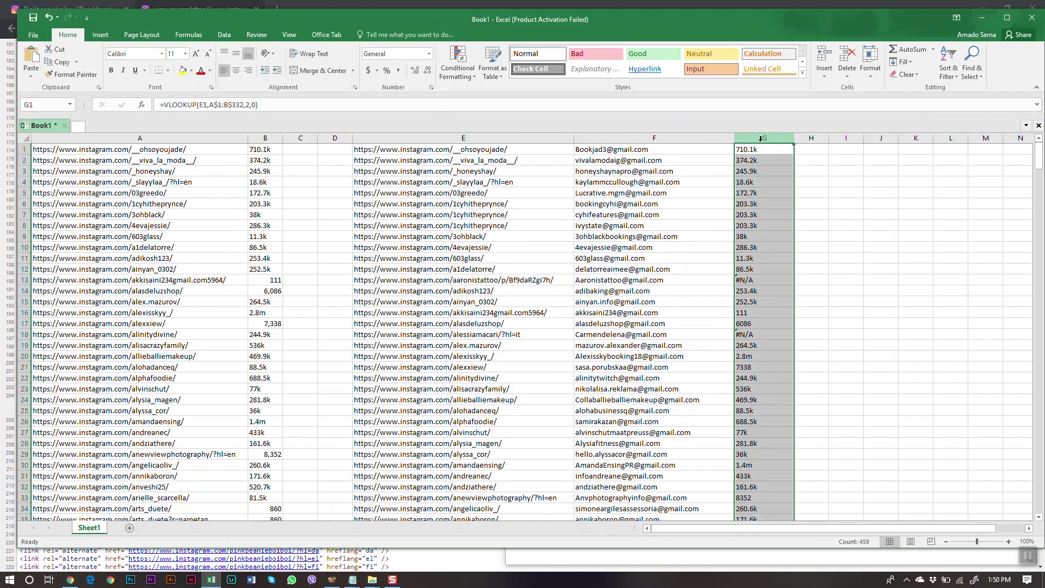
{"action": "key", "text": "ctrl+c"}
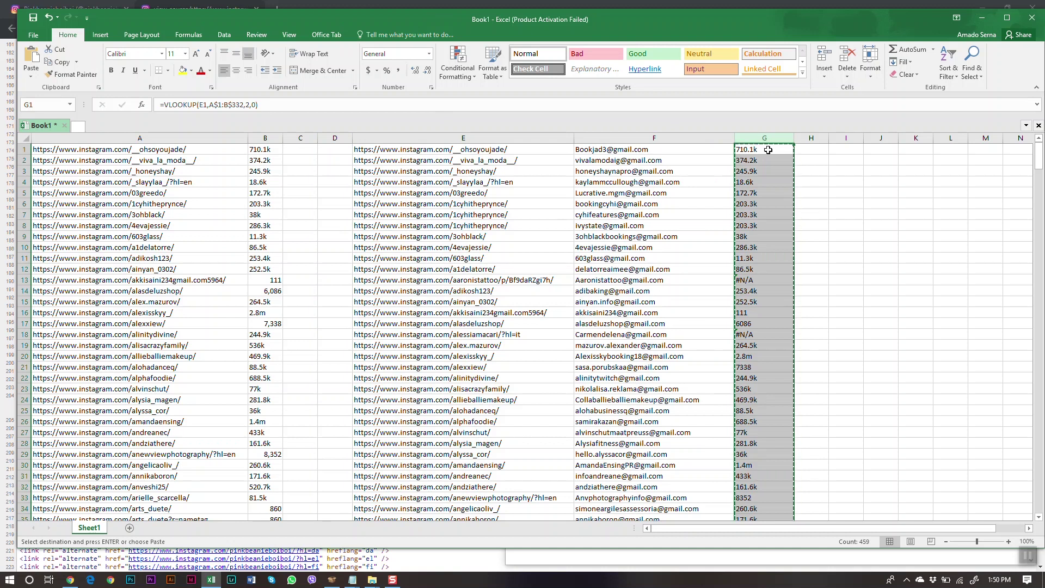
{"action": "right_click", "coordinate": [757, 148]}
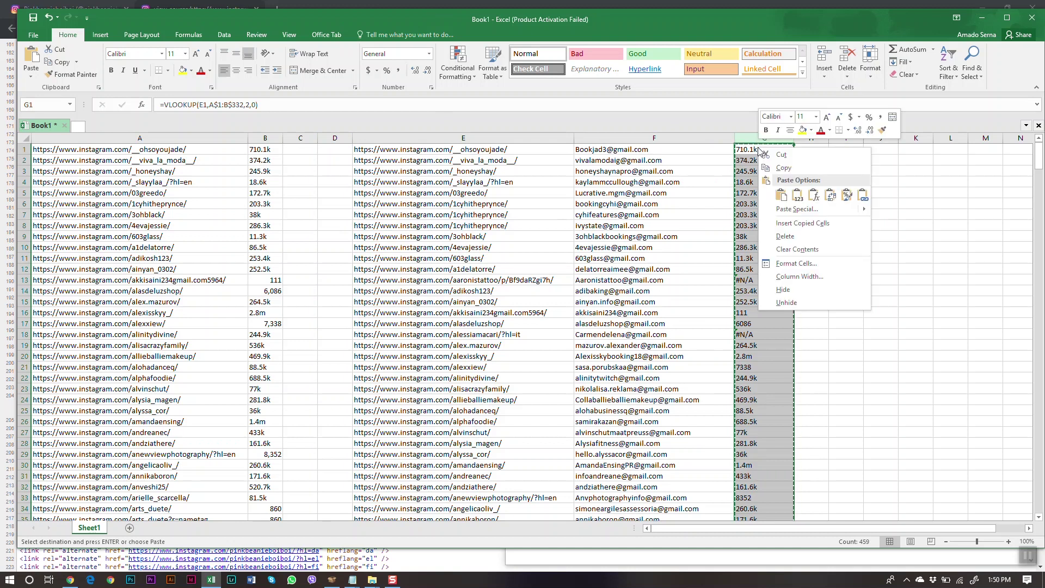
{"action": "left_click", "coordinate": [798, 197]}
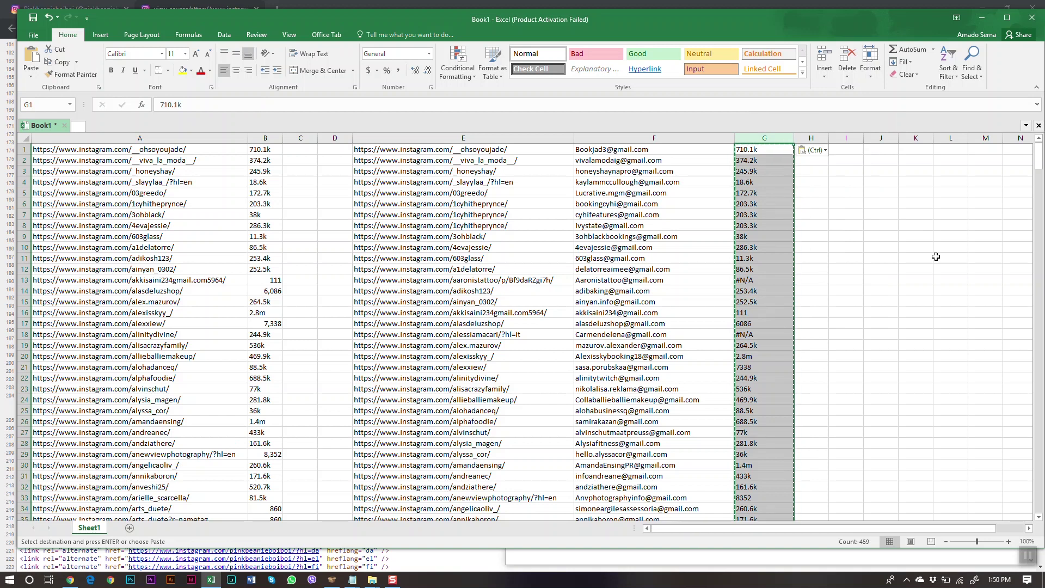
- Delete the source columns A to D, leaving only the profile URLs, emails and follower counts
{"action": "left_click", "coordinate": [335, 137]}
{"action": "left_click", "coordinate": [219, 136], "text": "shift"}
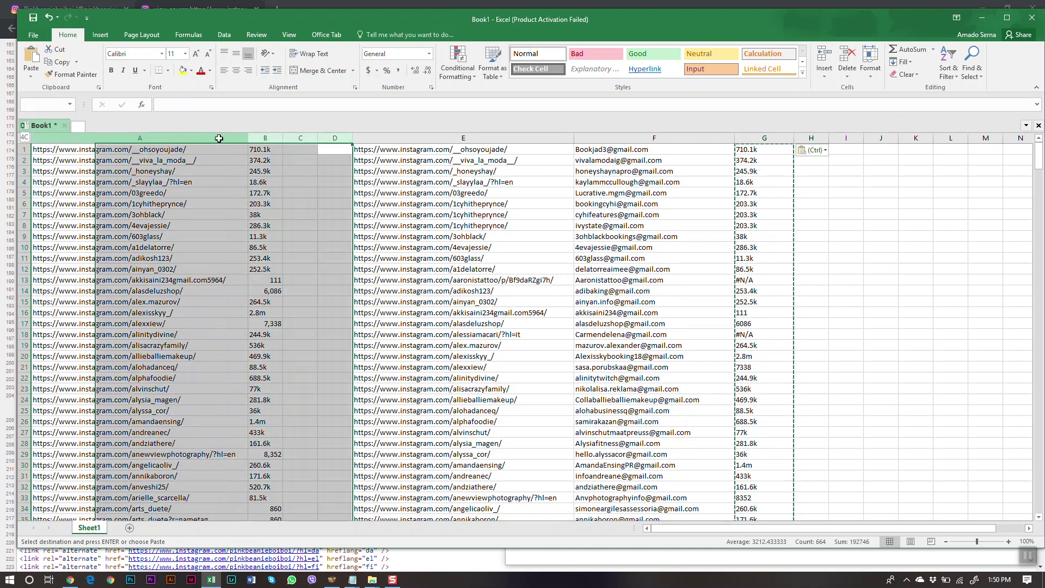
{"action": "right_click", "coordinate": [218, 137]}
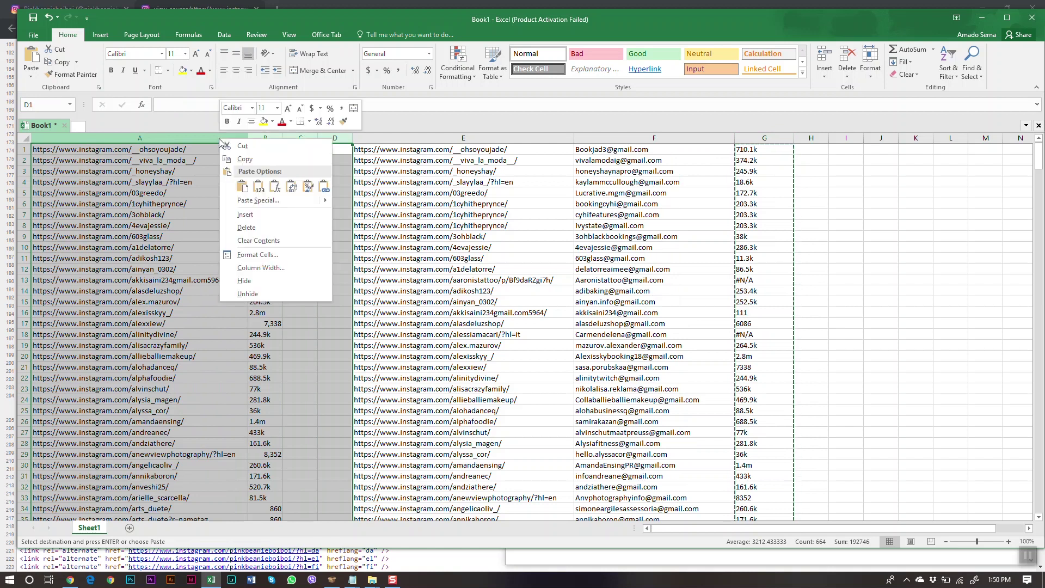
{"action": "left_click", "coordinate": [259, 228]}
{"action": "left_click", "coordinate": [592, 236]}
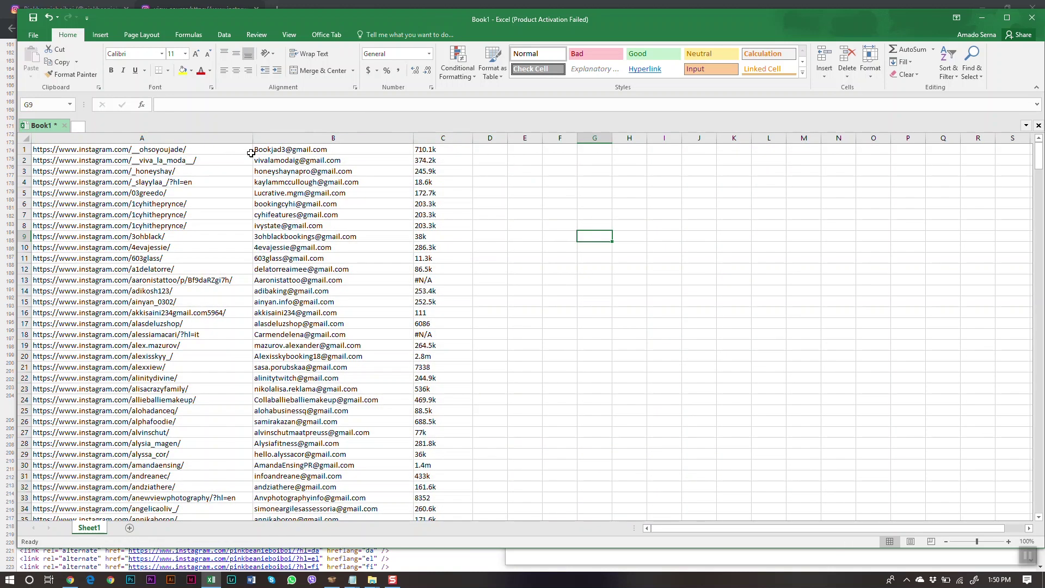
- Sort the three-column list from A1:C1 down to its last row by Column C values, A to Z, without headers
{"action": "left_click_drag", "start_coordinate": [232, 151], "coordinate": [465, 148]}
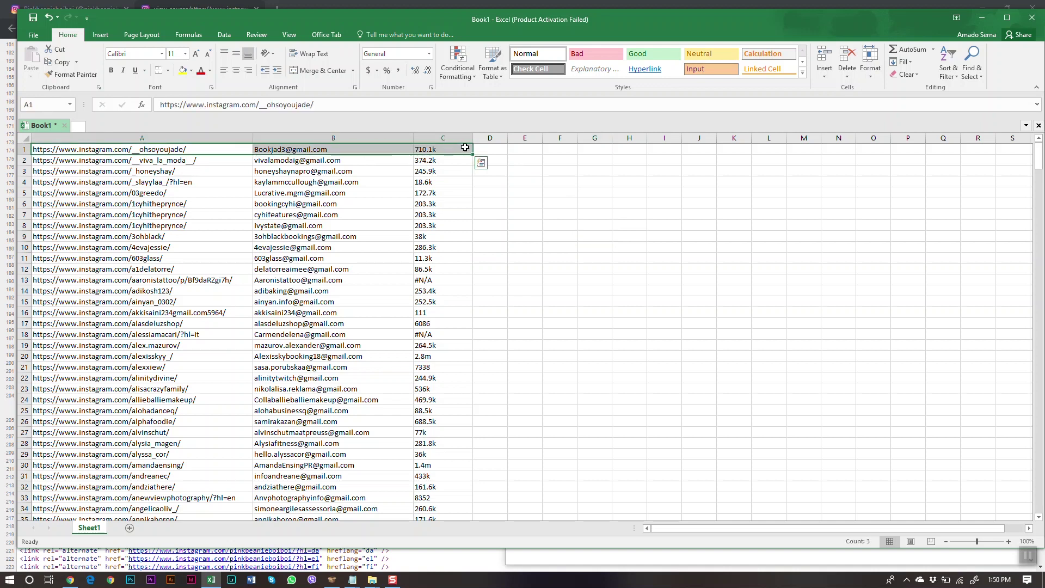
{"action": "key", "text": "ctrl+shift+Down"}
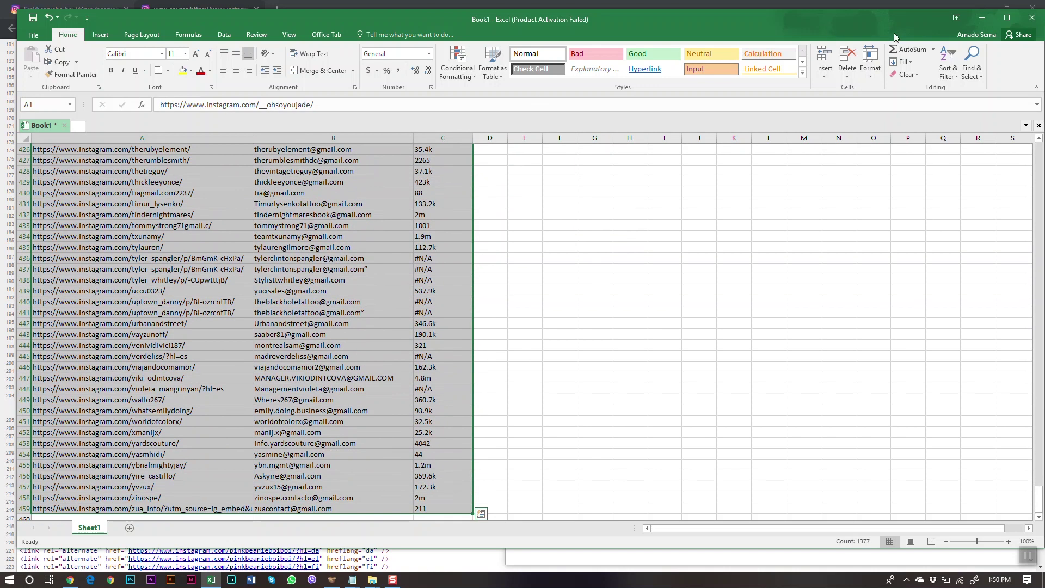
{"action": "left_click", "coordinate": [951, 81]}
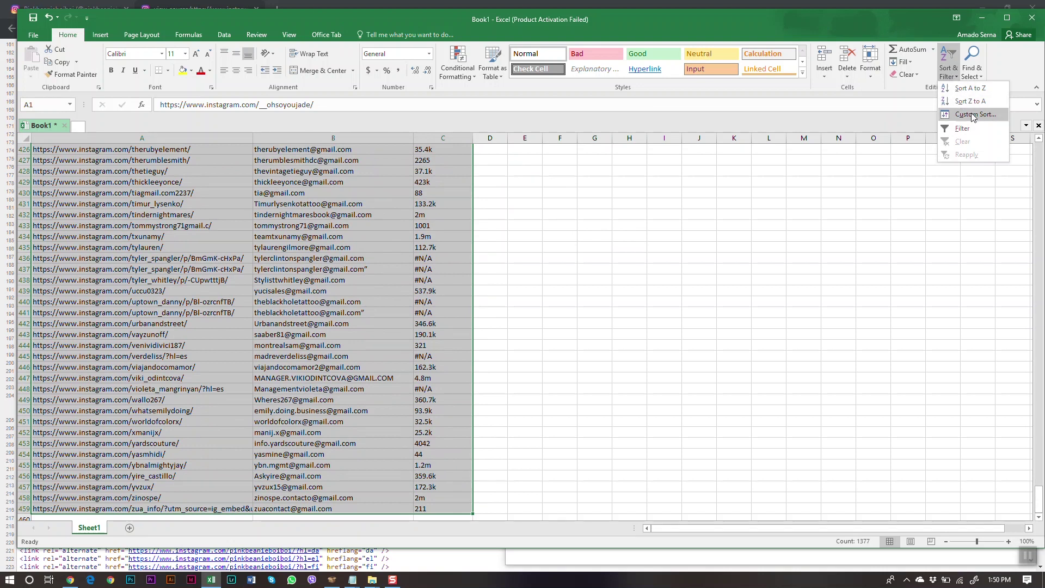
{"action": "left_click", "coordinate": [975, 115]}
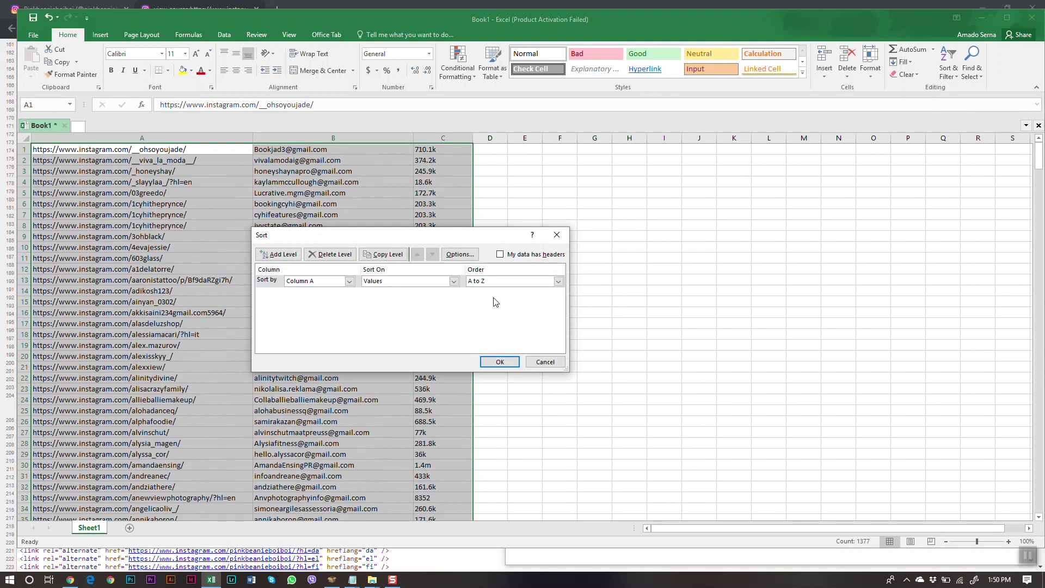
{"action": "left_click", "coordinate": [322, 283]}
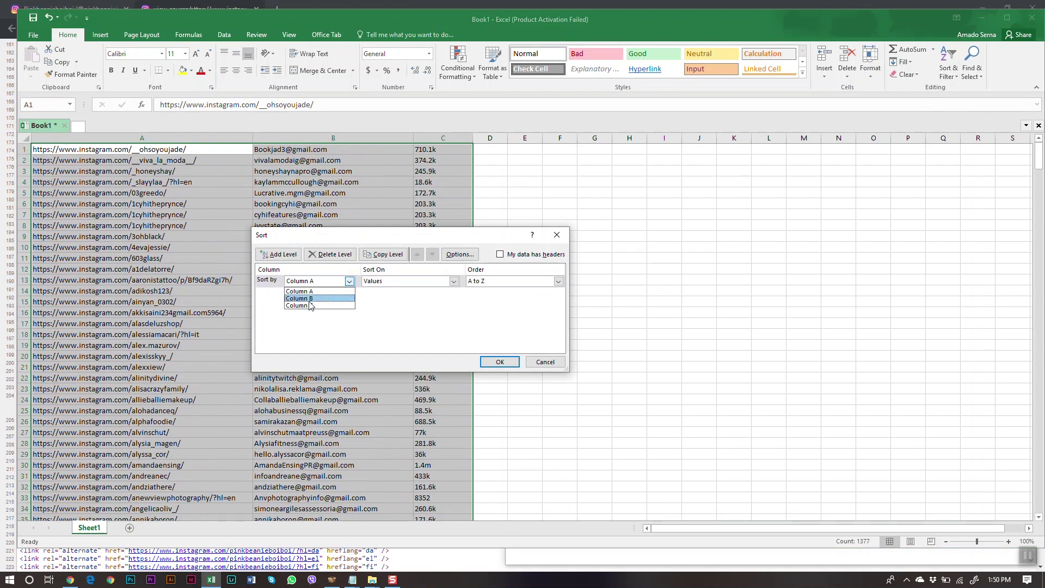
{"action": "left_click", "coordinate": [309, 306]}
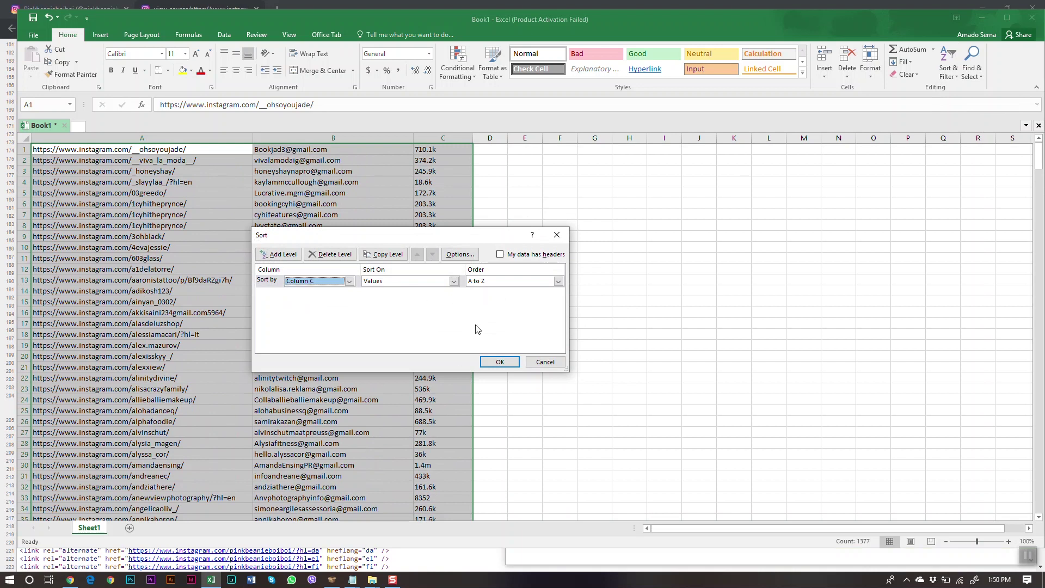
{"action": "left_click_drag", "start_coordinate": [435, 240], "coordinate": [715, 252]}
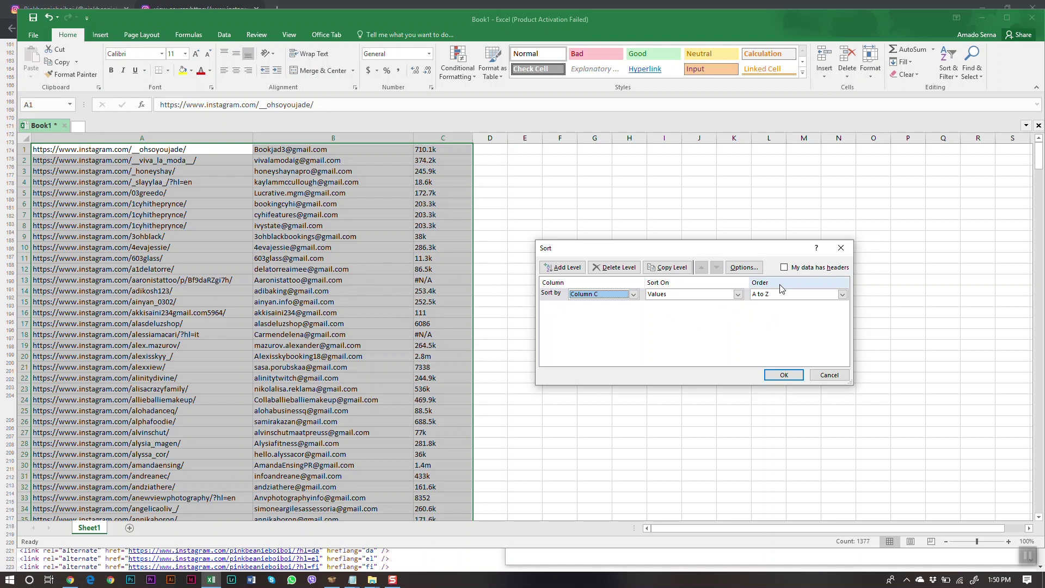
{"action": "left_click", "coordinate": [783, 373]}
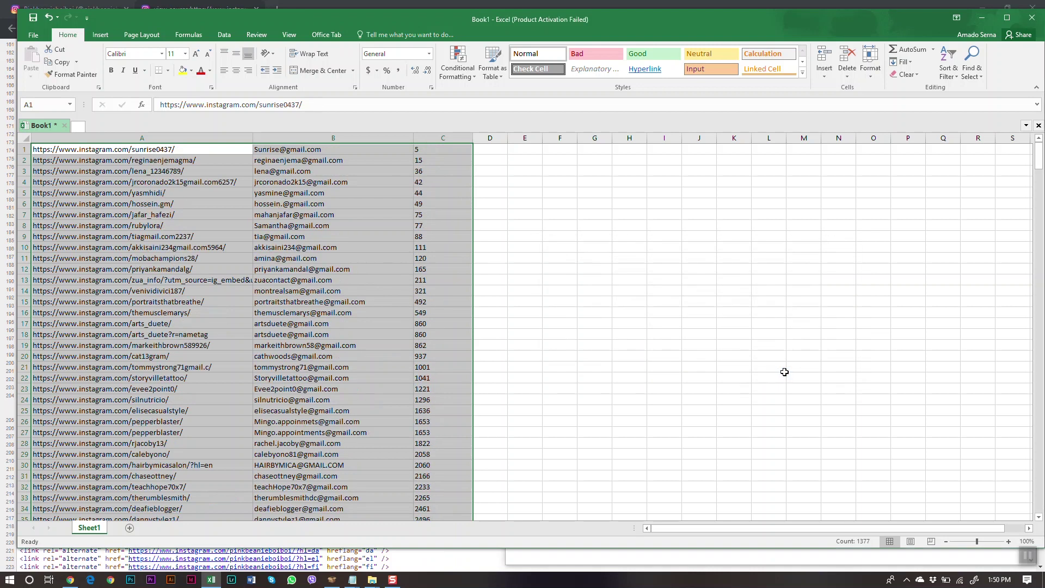
{"action": "left_click", "coordinate": [547, 283]}
- Delete rows 359 to 459, the block whose follower count in column C is #N/A
{"action": "scroll", "coordinate": [547, 272], "scroll_direction": "down", "scroll_amount": 20}
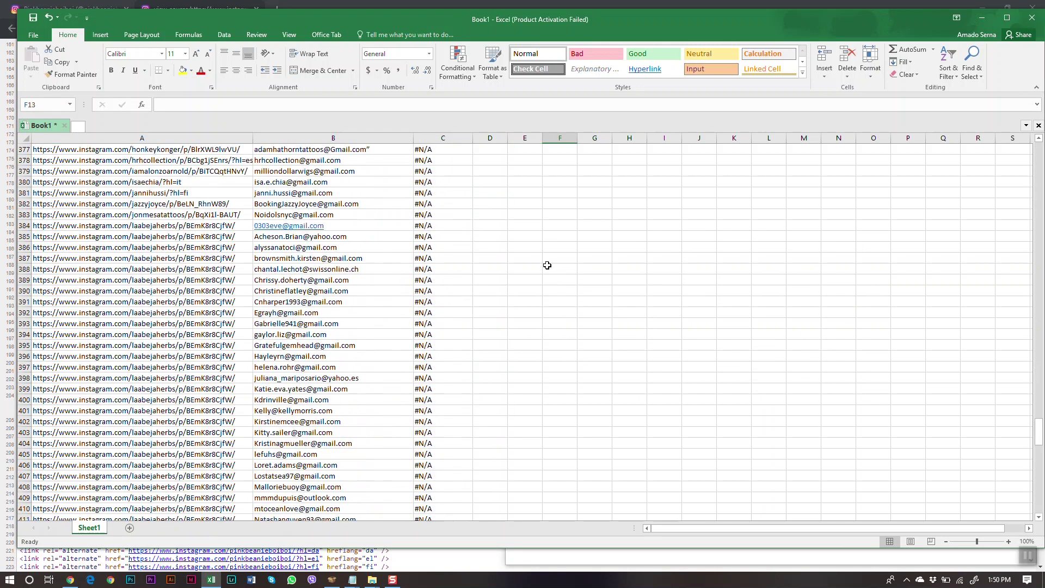
{"action": "scroll", "coordinate": [547, 265], "scroll_direction": "down", "scroll_amount": 20}
{"action": "scroll", "coordinate": [547, 265], "scroll_direction": "up", "scroll_amount": 14}
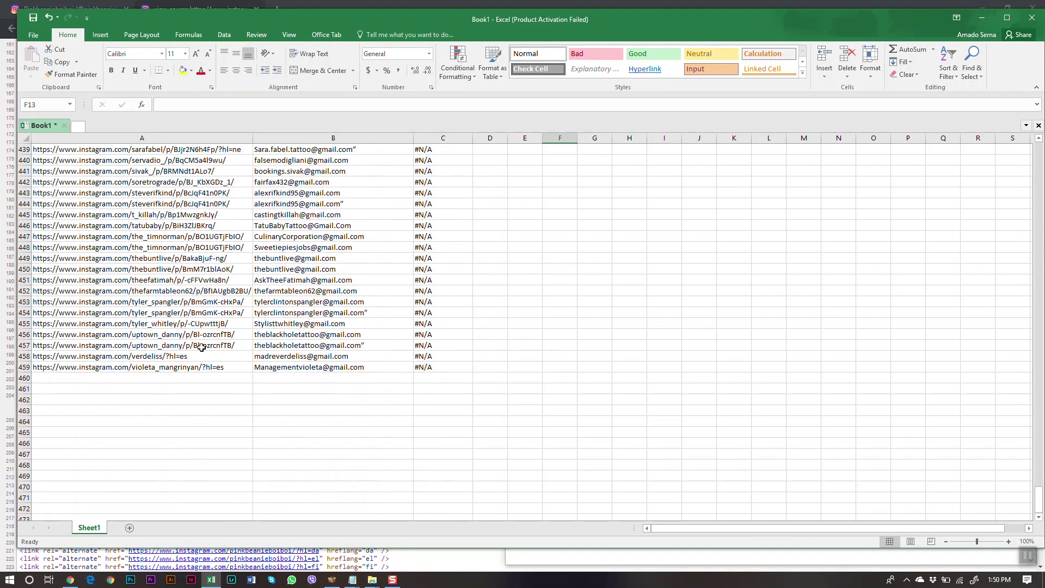
{"action": "left_click", "coordinate": [25, 368]}
{"action": "scroll", "coordinate": [161, 305], "scroll_direction": "up", "scroll_amount": 9}
{"action": "scroll", "coordinate": [161, 305], "scroll_direction": "up", "scroll_amount": 20}
{"action": "scroll", "coordinate": [161, 305], "scroll_direction": "up", "scroll_amount": 3}
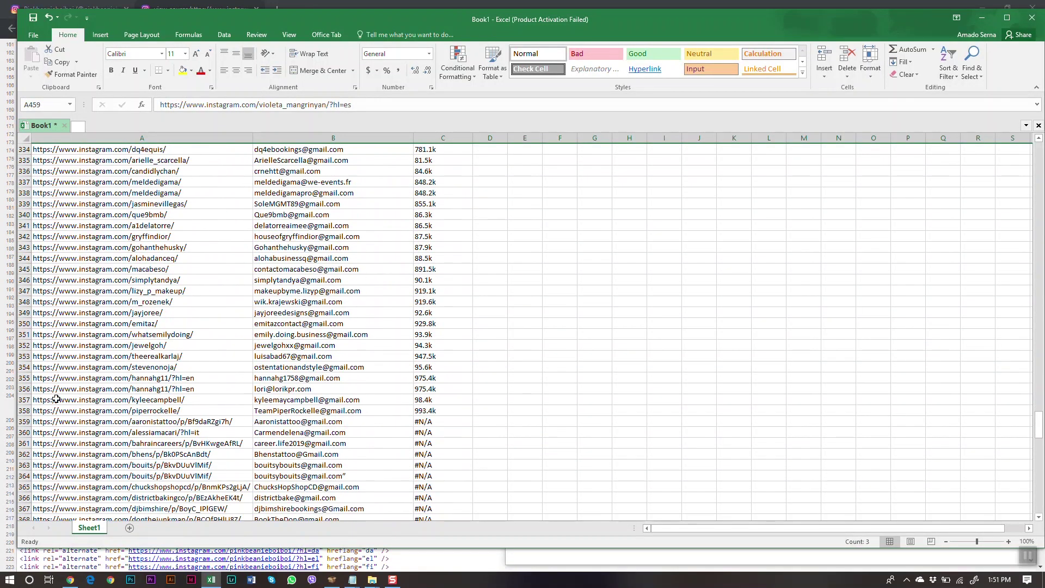
{"action": "left_click", "coordinate": [24, 421], "text": "shift"}
{"action": "scroll", "coordinate": [24, 421], "scroll_direction": "down", "scroll_amount": 7}
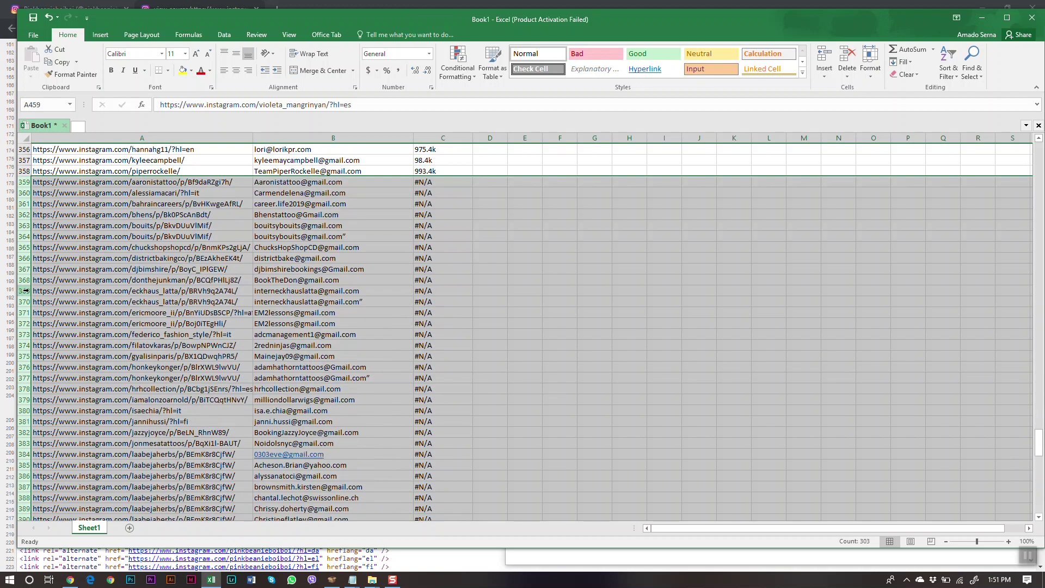
{"action": "right_click", "coordinate": [24, 291]}
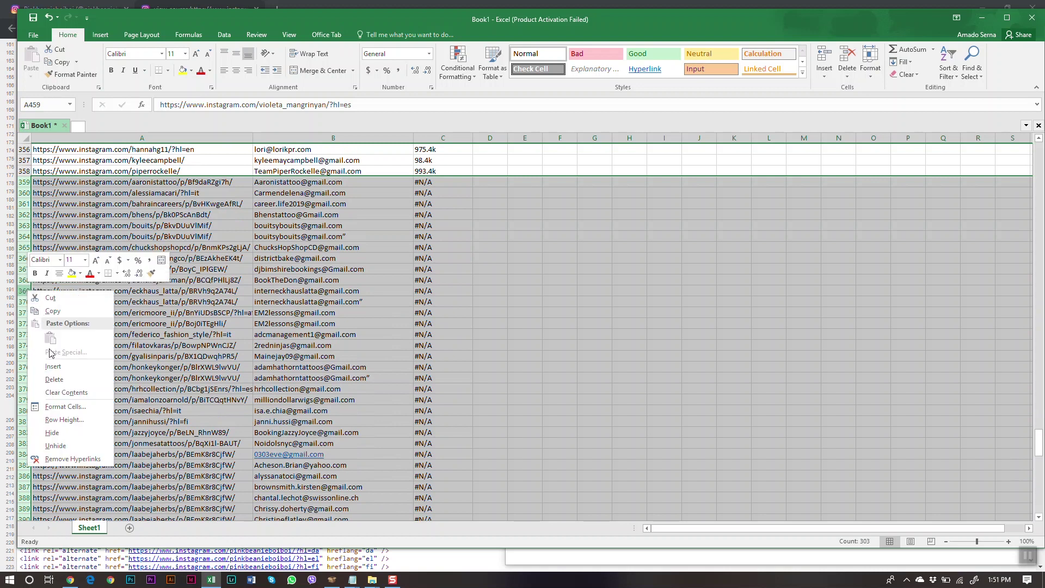
{"action": "left_click", "coordinate": [57, 376]}
{"action": "left_click", "coordinate": [384, 357]}
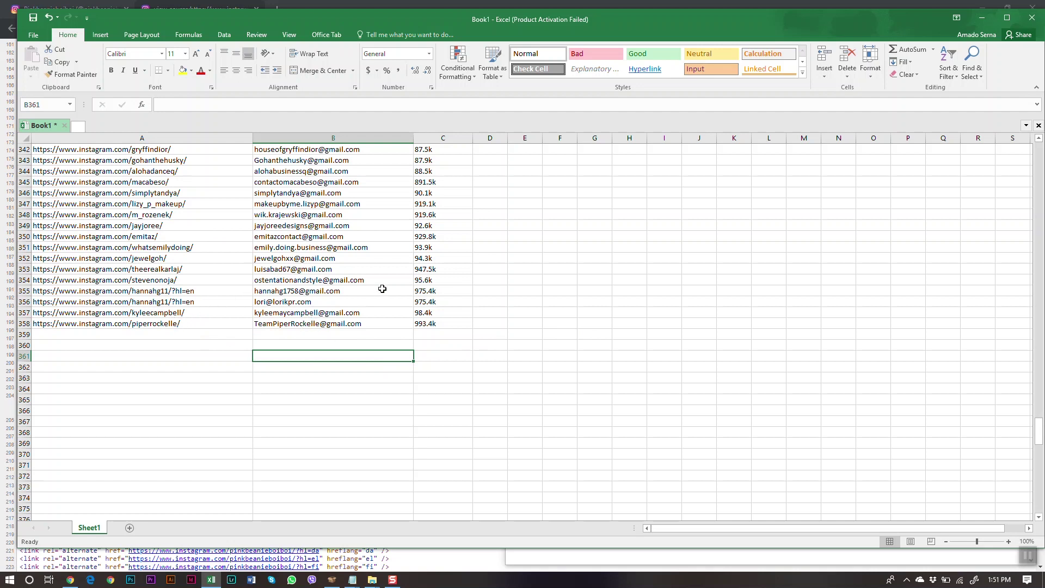
- Review the cleaned list and examine how the follower counts in column C are ordered
{"action": "scroll", "coordinate": [593, 295], "scroll_direction": "up", "scroll_amount": 13}
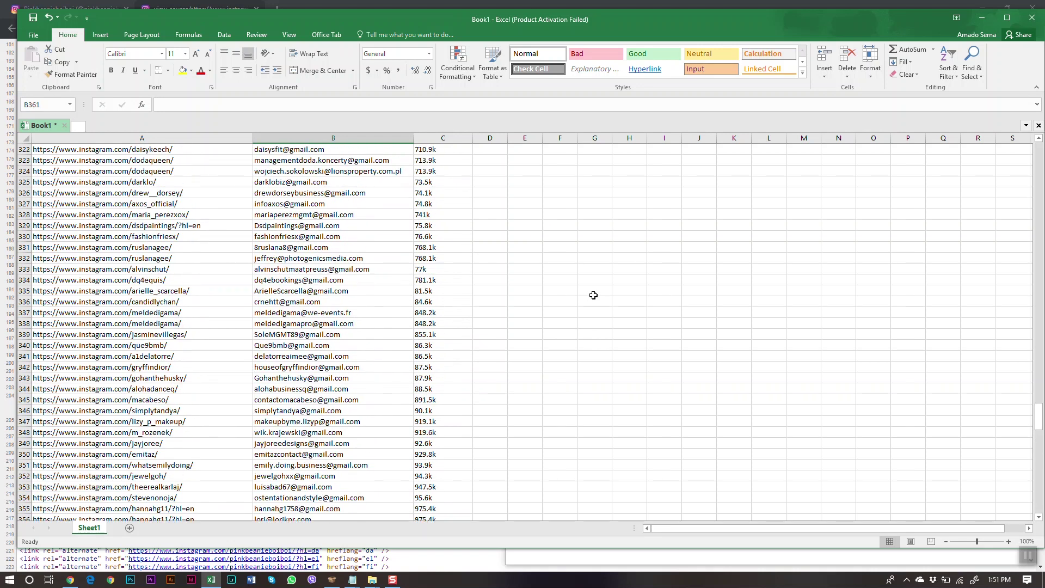
{"action": "scroll", "coordinate": [593, 295], "scroll_direction": "up", "scroll_amount": 20}
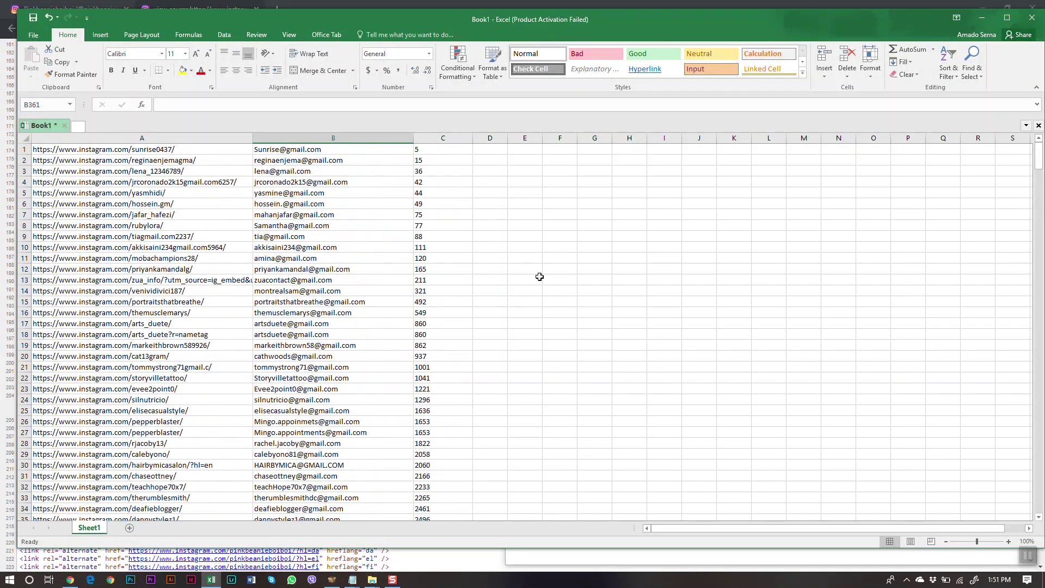
{"action": "scroll", "coordinate": [583, 358], "scroll_direction": "down", "scroll_amount": 10}
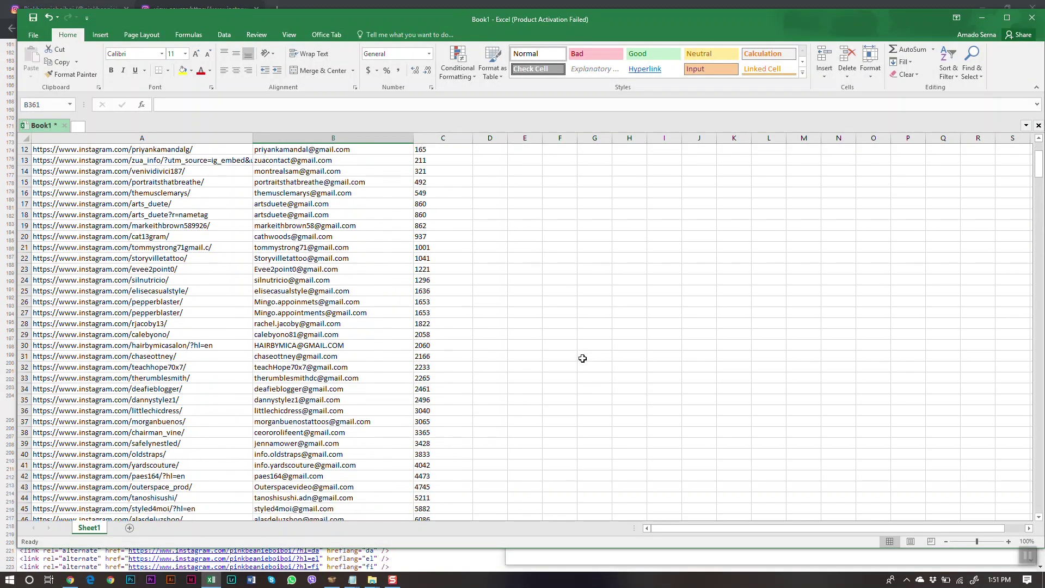
{"action": "scroll", "coordinate": [583, 341], "scroll_direction": "down", "scroll_amount": 19}
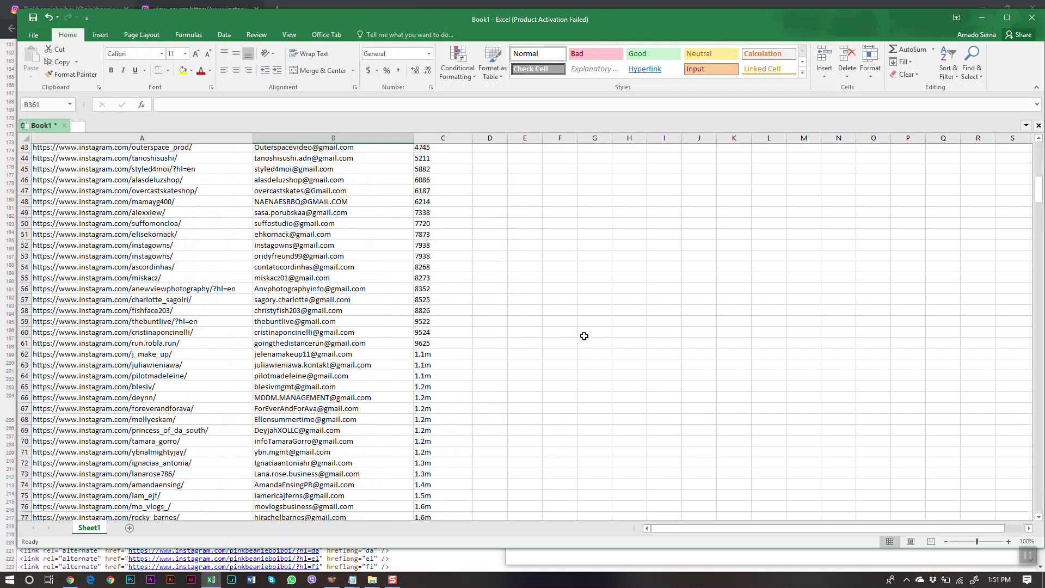
{"action": "scroll", "coordinate": [584, 331], "scroll_direction": "down", "scroll_amount": 14}
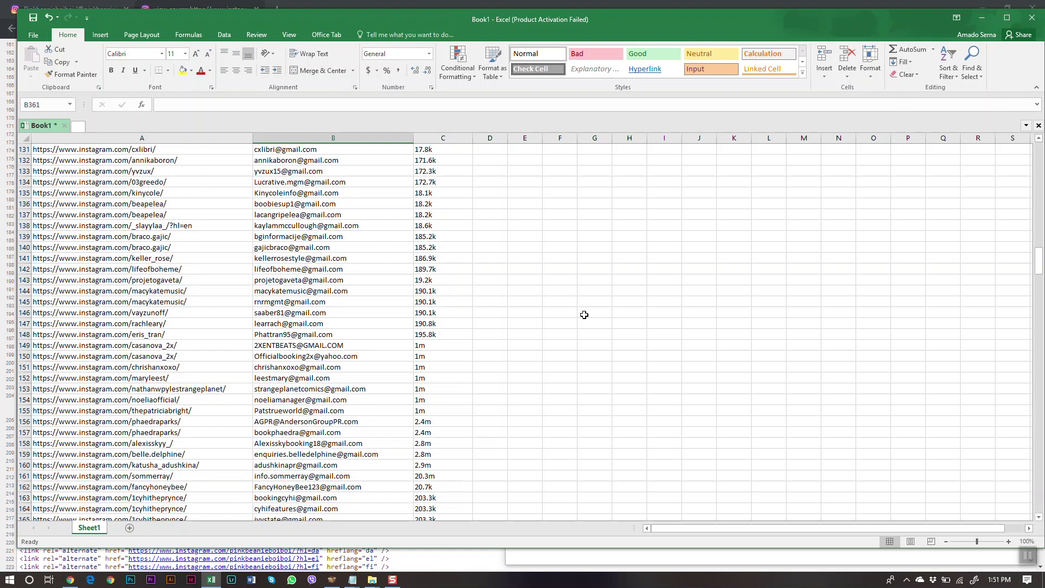
{"action": "scroll", "coordinate": [584, 314], "scroll_direction": "up", "scroll_amount": 18}
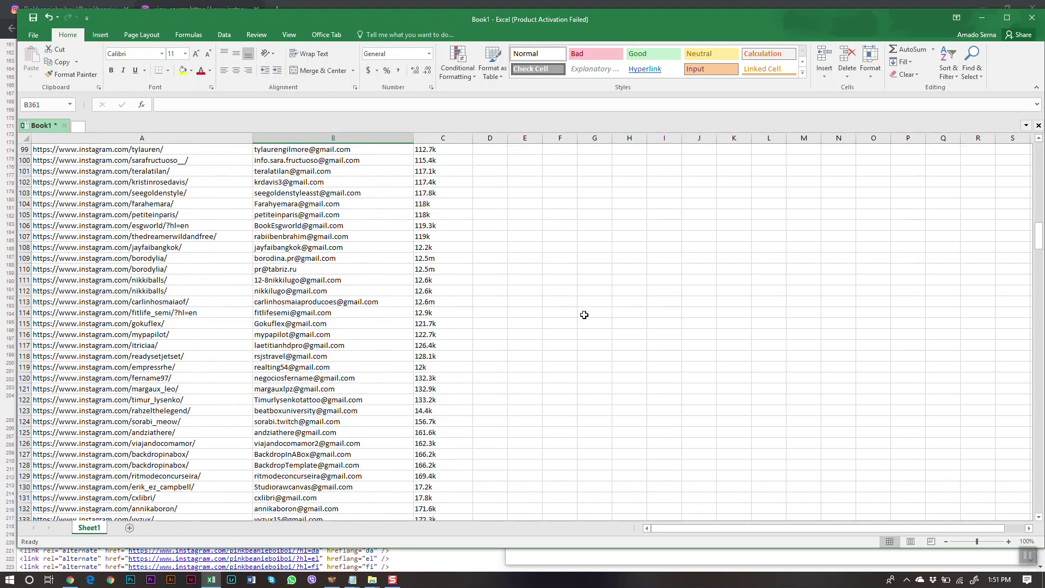
{"action": "scroll", "coordinate": [584, 314], "scroll_direction": "up", "scroll_amount": 20}
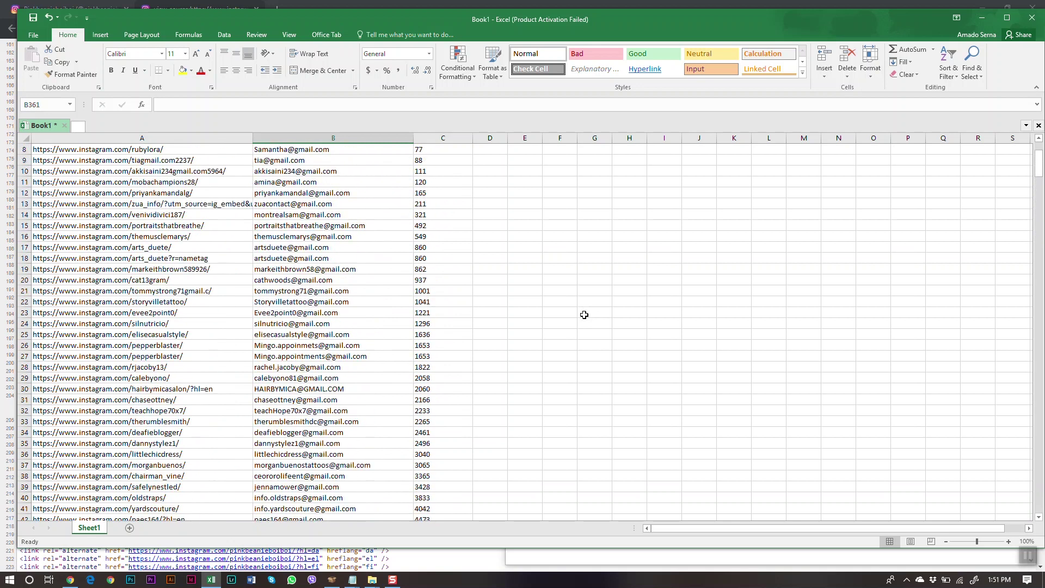